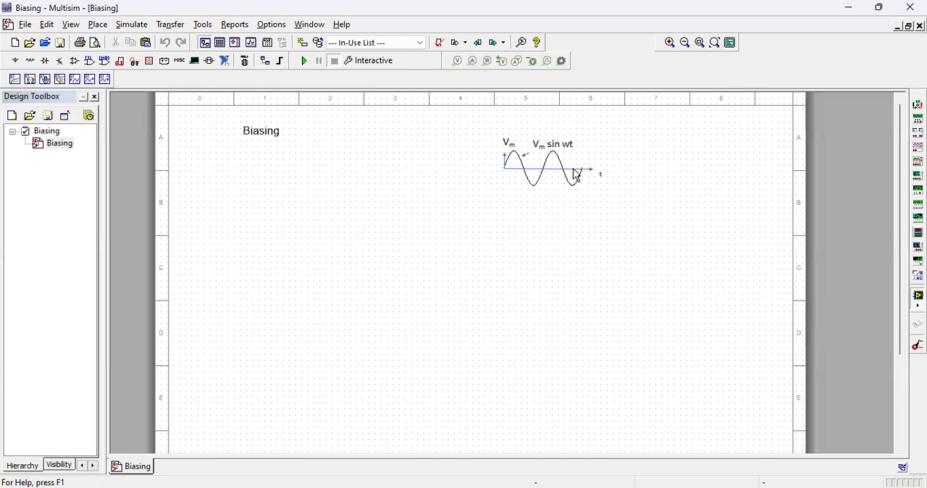
# Step: Copy the sine-wave picture and place the duplicate directly below the original on the sheet
pyautogui.click(670, 42)
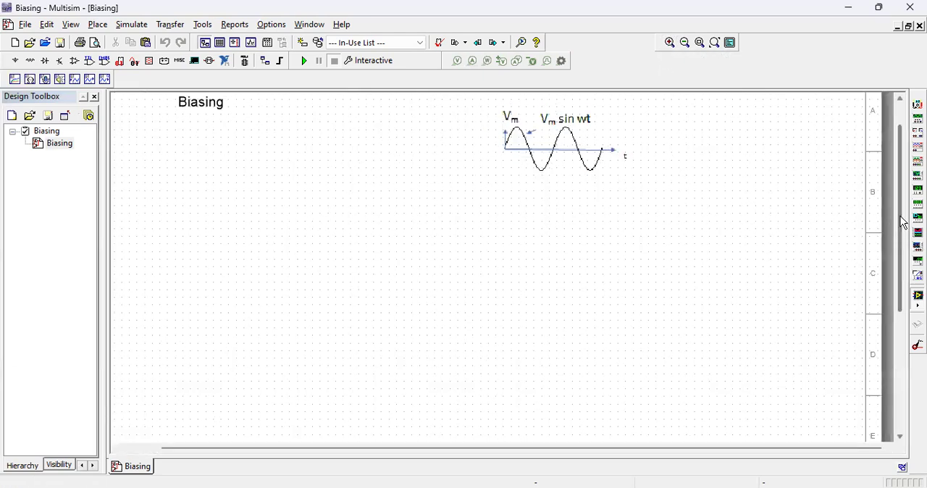
pyautogui.moveTo(902, 228); pyautogui.dragTo(904, 187)
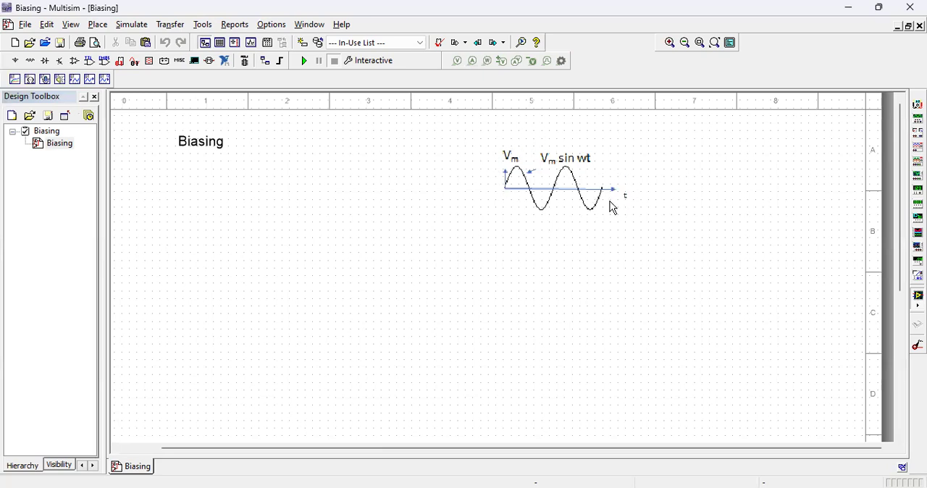
pyautogui.click(560, 194)
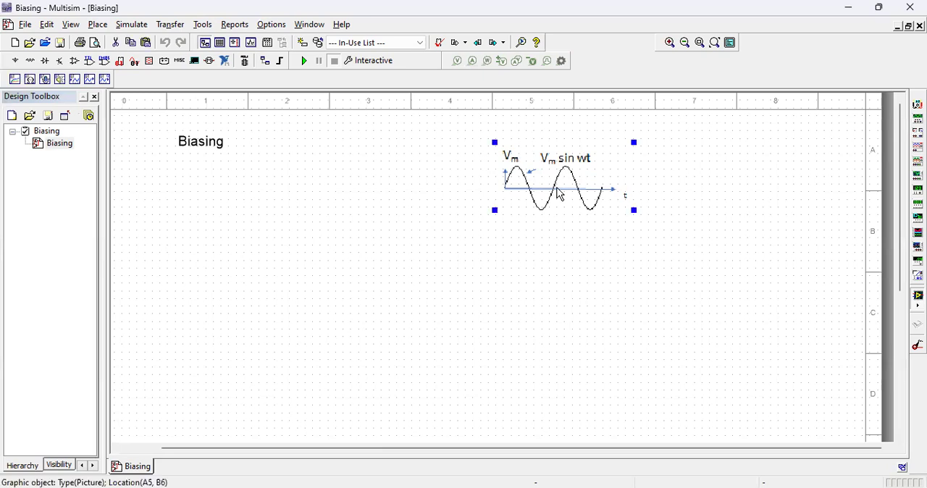
pyautogui.click(556, 271)
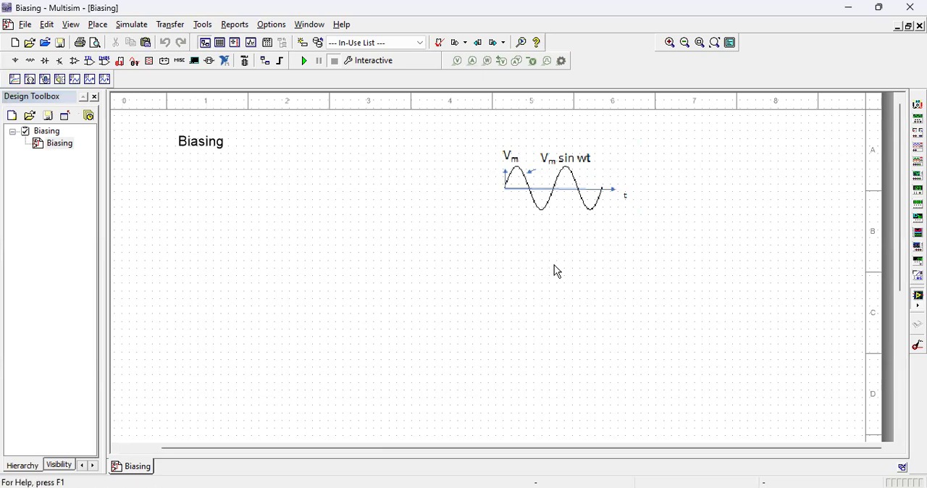
pyautogui.hotkey('ctrl', 'v')
pyautogui.click(563, 277)
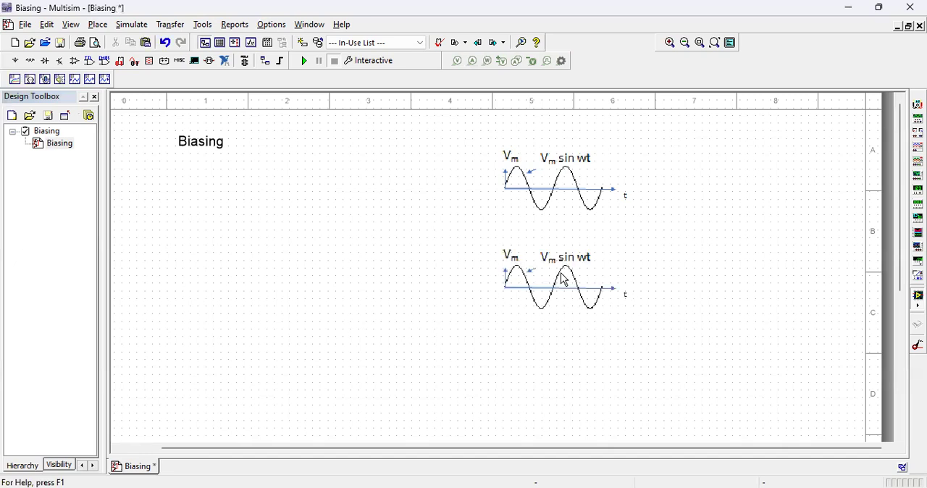
# Step: Stretch the lower sine-wave picture to a greater height and slightly reduce the height of the upper one
pyautogui.click(571, 291)
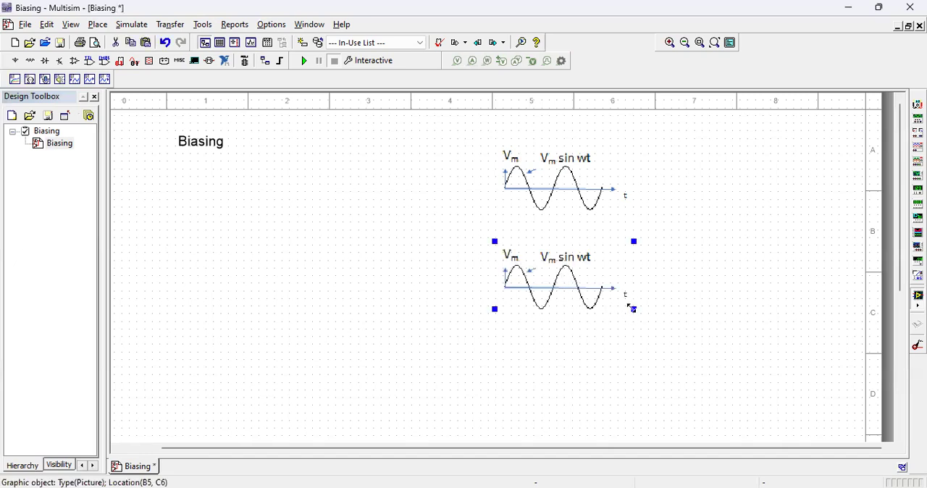
pyautogui.moveTo(634, 309)
pyautogui.mouseDown()
pyautogui.moveTo(631, 359)
pyautogui.moveTo(616, 307)
pyautogui.mouseUp()
pyautogui.click(673, 301)
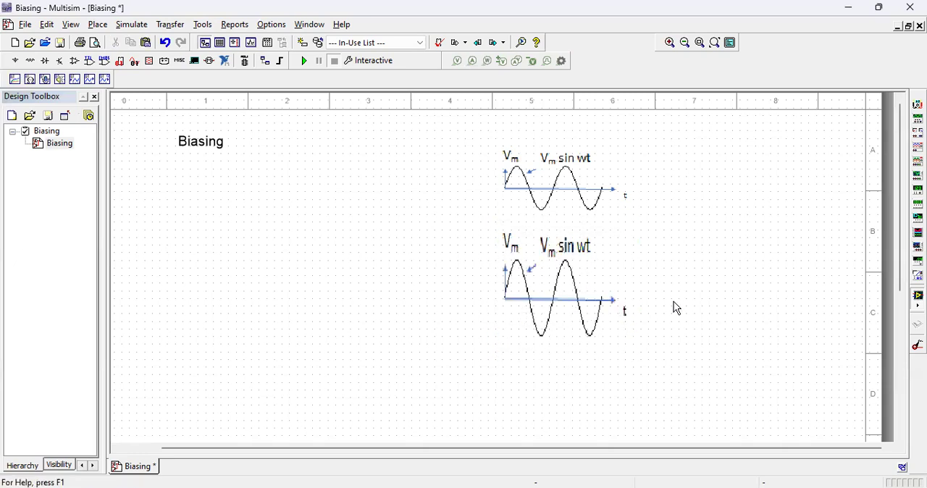
pyautogui.click(552, 189)
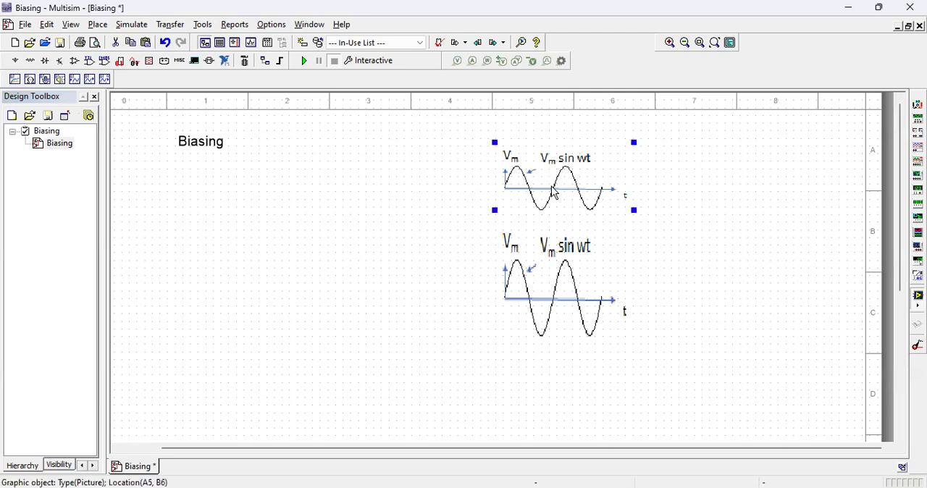
pyautogui.moveTo(634, 210); pyautogui.dragTo(630, 200)
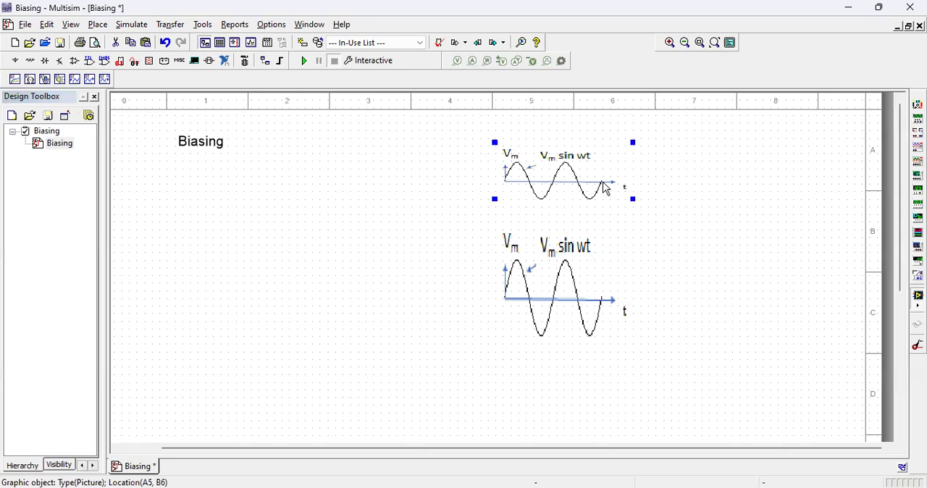
# Step: Move both sine-wave pictures to sheet columns 7 and 8, keeping the smaller wave above the larger one
pyautogui.moveTo(606, 185); pyautogui.dragTo(735, 185)
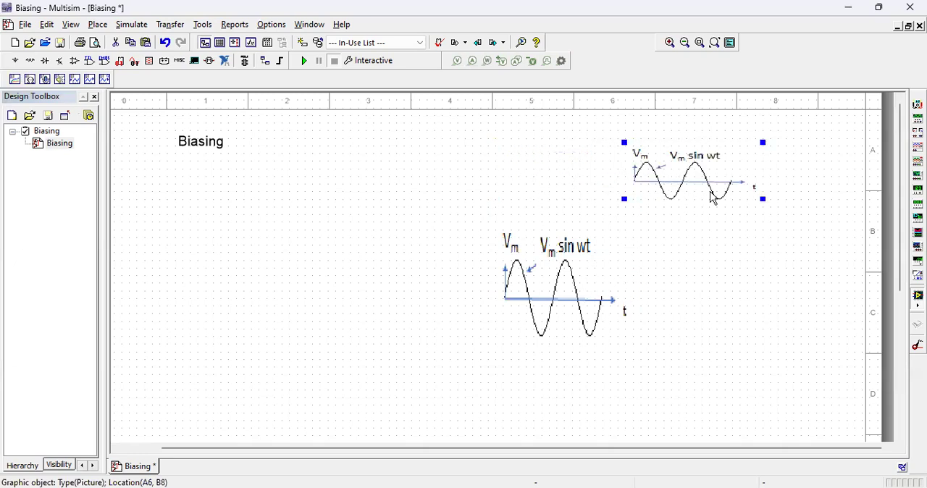
pyautogui.moveTo(585, 293); pyautogui.dragTo(722, 280)
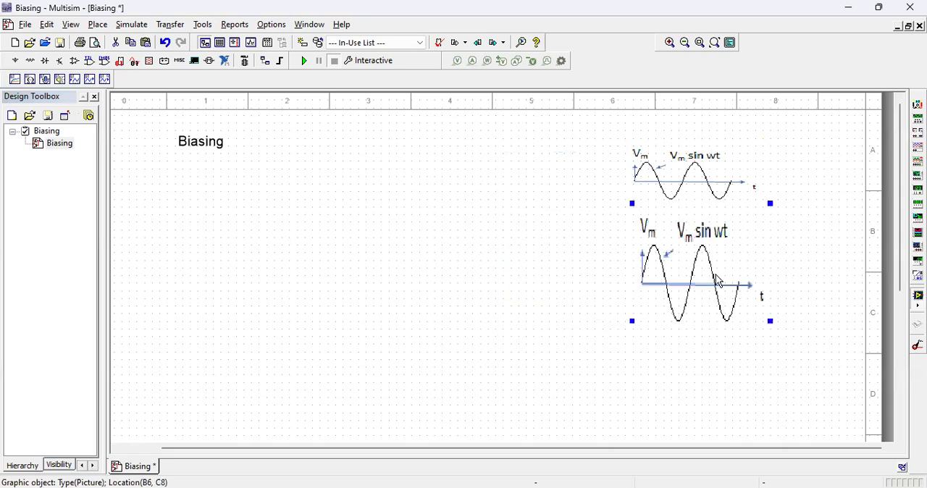
pyautogui.click(786, 276)
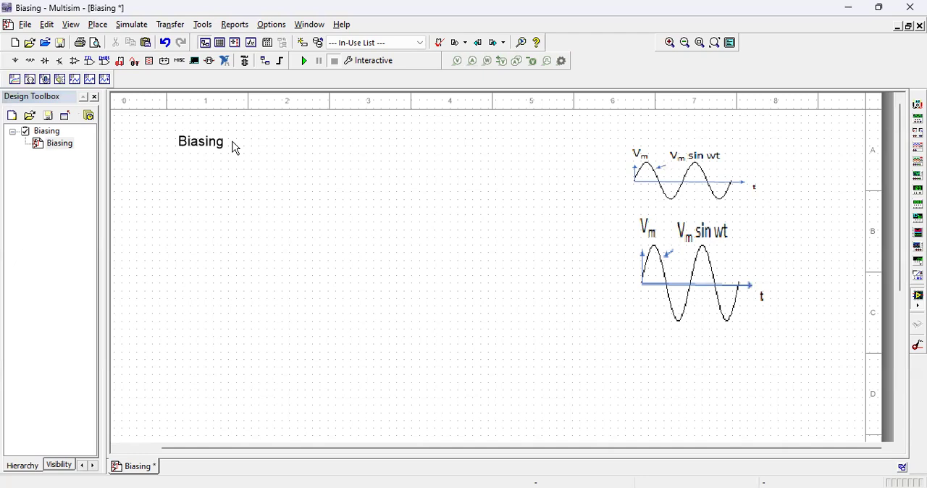
# Step: Place a BC547BG transistor from the BJT_NPN family on the sheet below the Biasing title
pyautogui.click(65, 67)
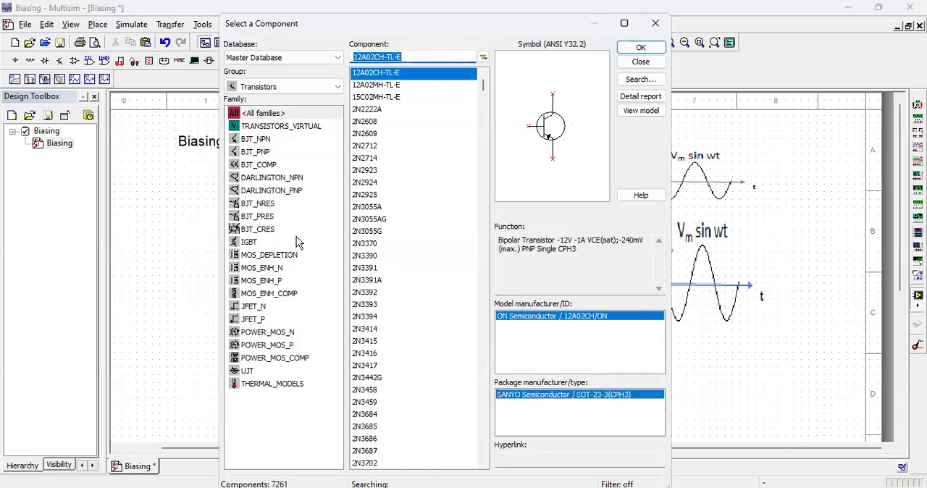
pyautogui.click(264, 139)
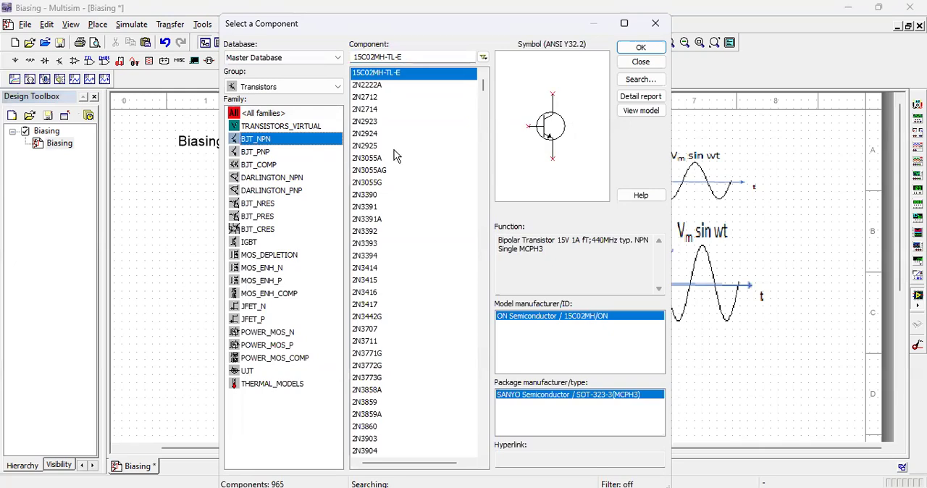
pyautogui.moveTo(482, 87); pyautogui.dragTo(483, 150)
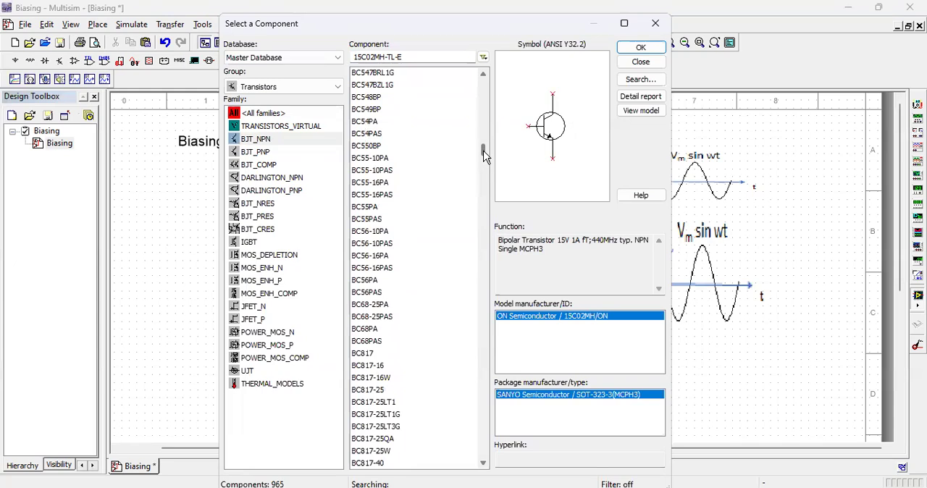
pyautogui.moveTo(483, 150); pyautogui.dragTo(482, 141)
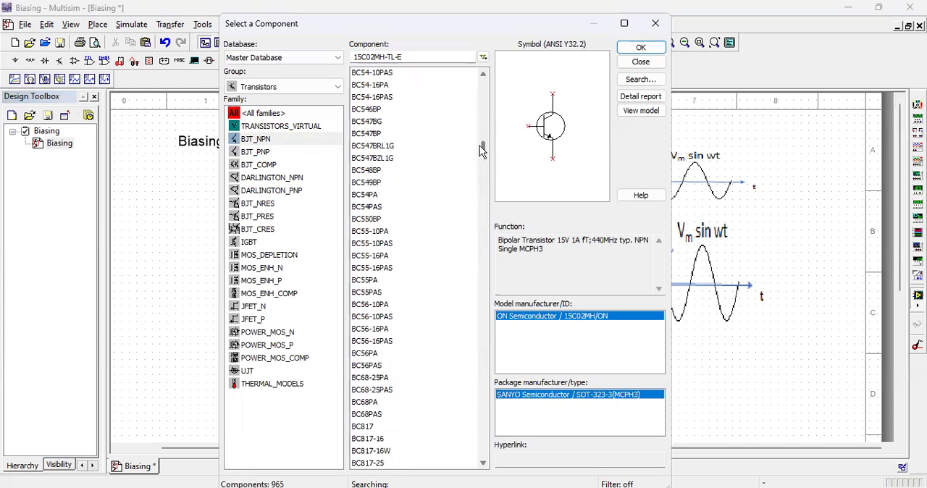
pyautogui.click(374, 122)
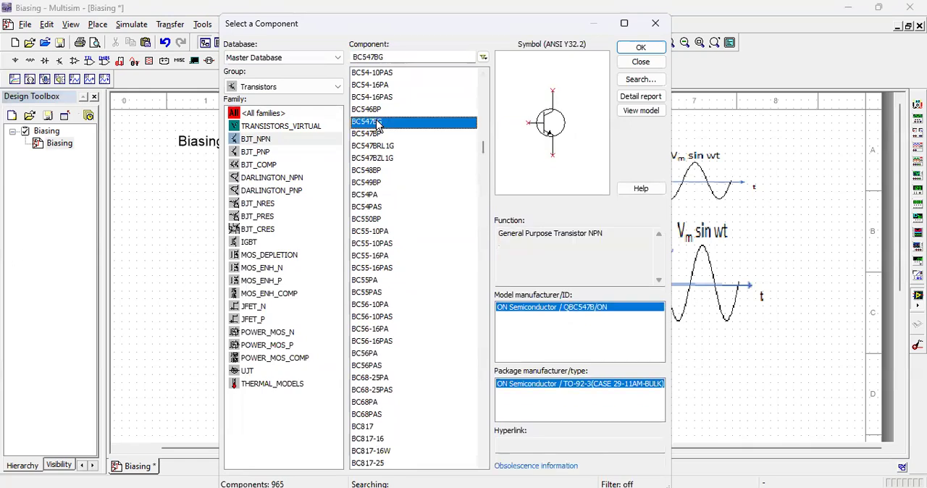
pyautogui.click(641, 47)
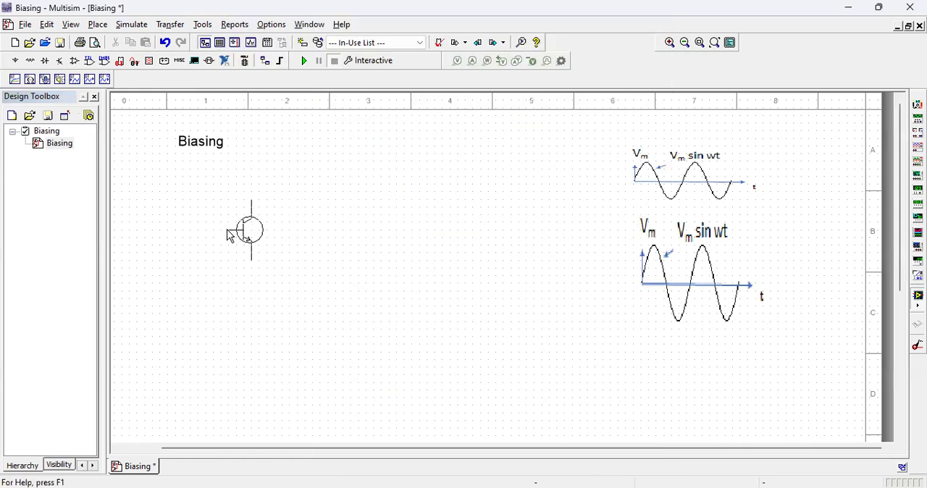
pyautogui.click(229, 233)
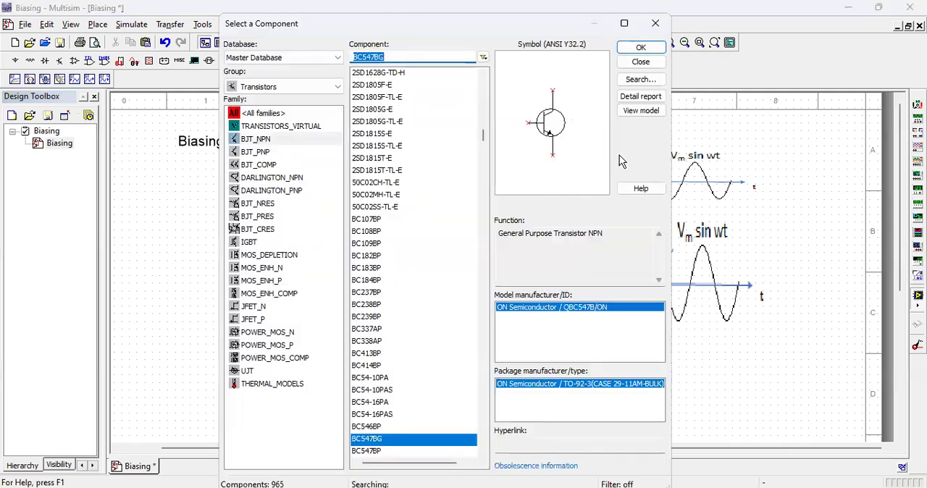
pyautogui.click(641, 62)
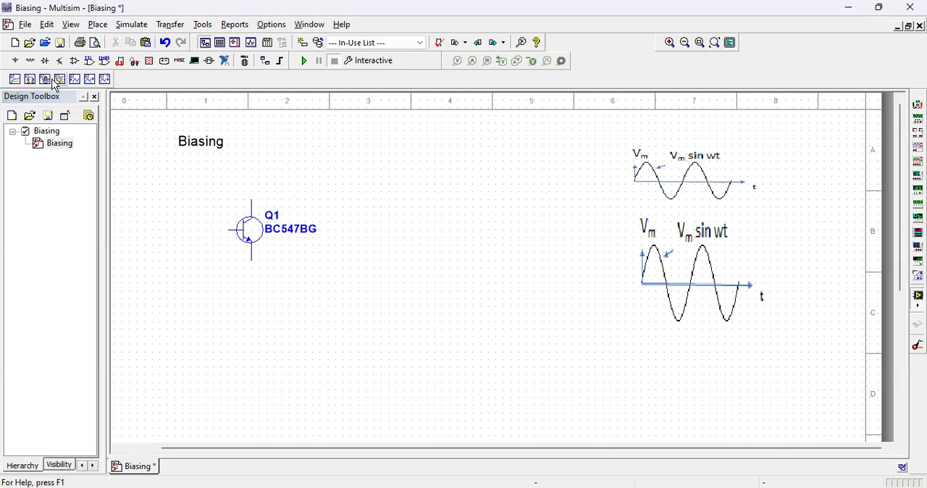
# Step: Place a VCC supply from the POWER_SOURCES family above the transistor, in line with its collector
pyautogui.click(16, 63)
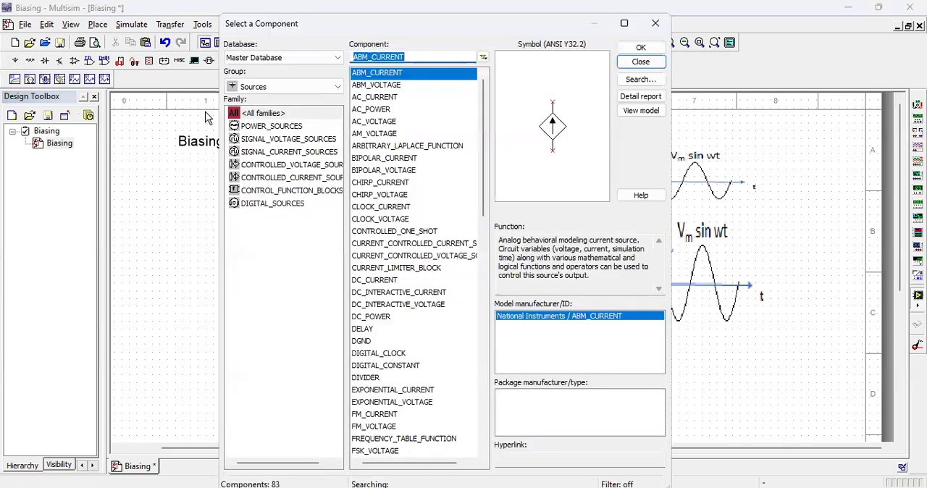
pyautogui.click(255, 128)
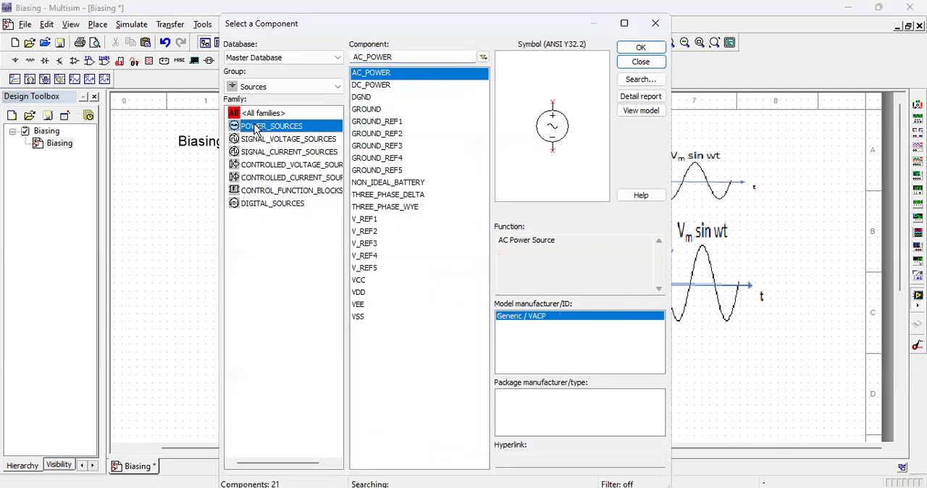
pyautogui.click(360, 282)
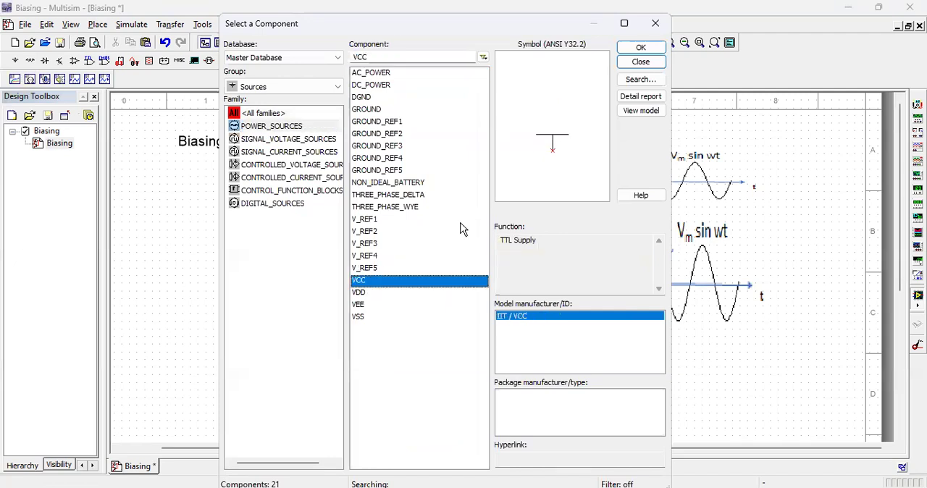
pyautogui.click(644, 48)
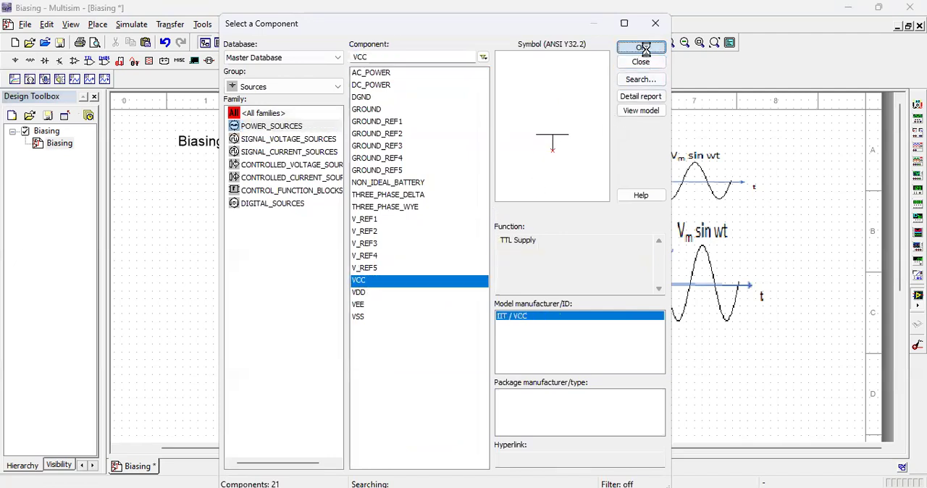
pyautogui.click(255, 179)
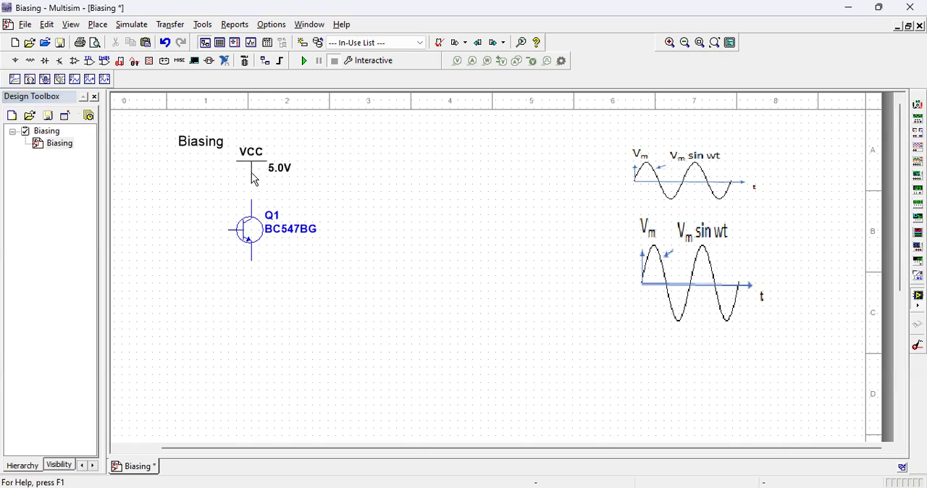
pyautogui.click(642, 62)
pyautogui.click(255, 160)
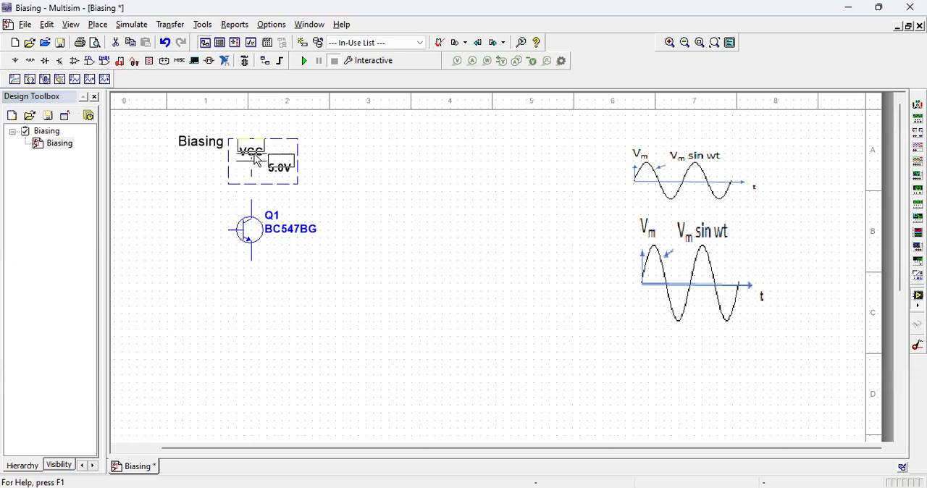
# Step: Set the VCC supply's voltage to 10 V
pyautogui.click(272, 161)
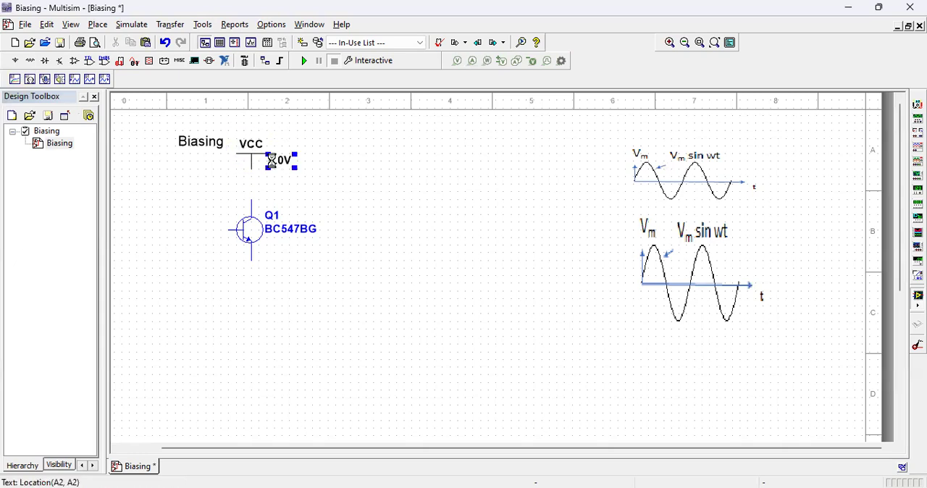
pyautogui.doubleClick(271, 161)
pyautogui.moveTo(473, 137); pyautogui.dragTo(465, 137)
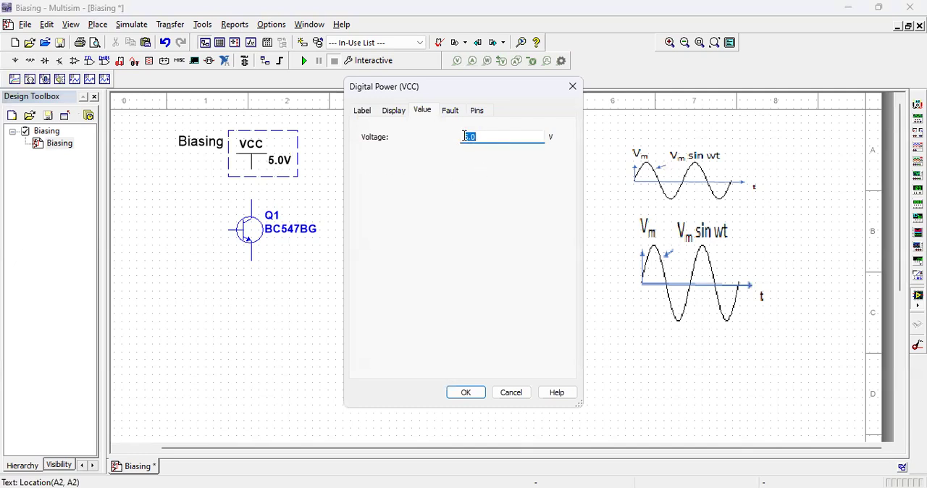
pyautogui.write('10')
pyautogui.click(467, 392)
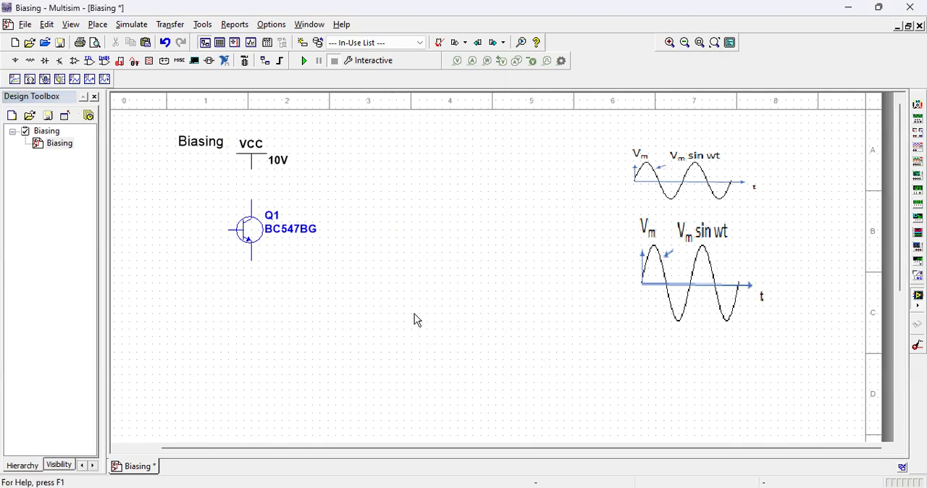
# Step: Move transistor Q1 straight down to widen the gap between its collector and the VCC supply
pyautogui.click(251, 198)
pyautogui.press('Escape')
pyautogui.moveTo(216, 196); pyautogui.dragTo(324, 258)
pyautogui.moveTo(261, 225); pyautogui.dragTo(262, 248)
pyautogui.click(366, 265)
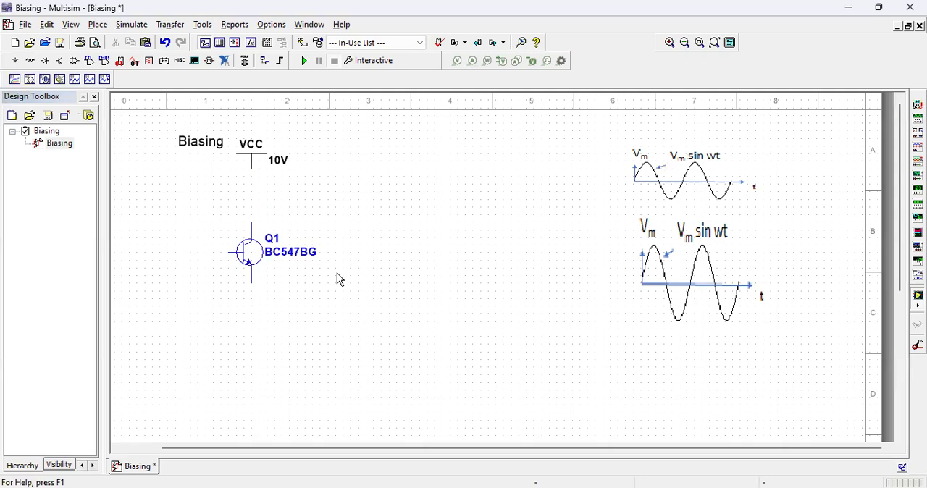
# Step: Place a GROUND symbol from the POWER_SOURCES family below the transistor, in line with its emitter
pyautogui.click(17, 62)
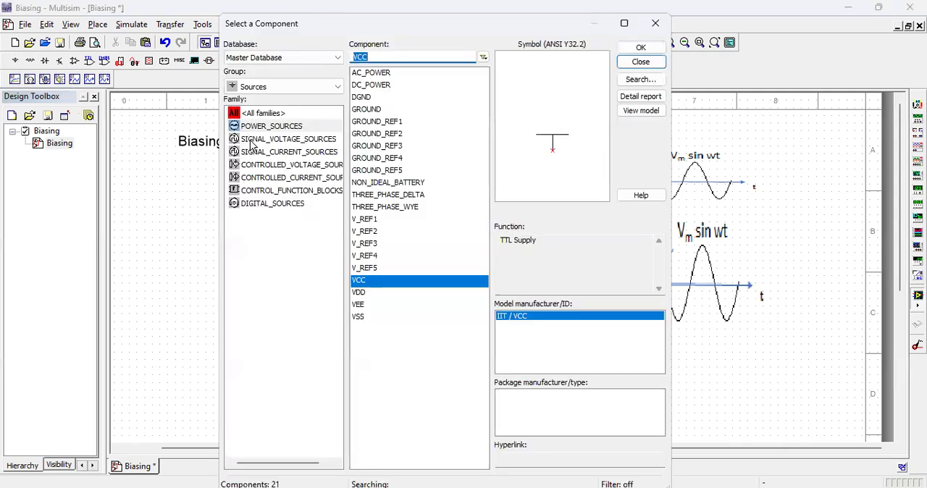
pyautogui.click(366, 108)
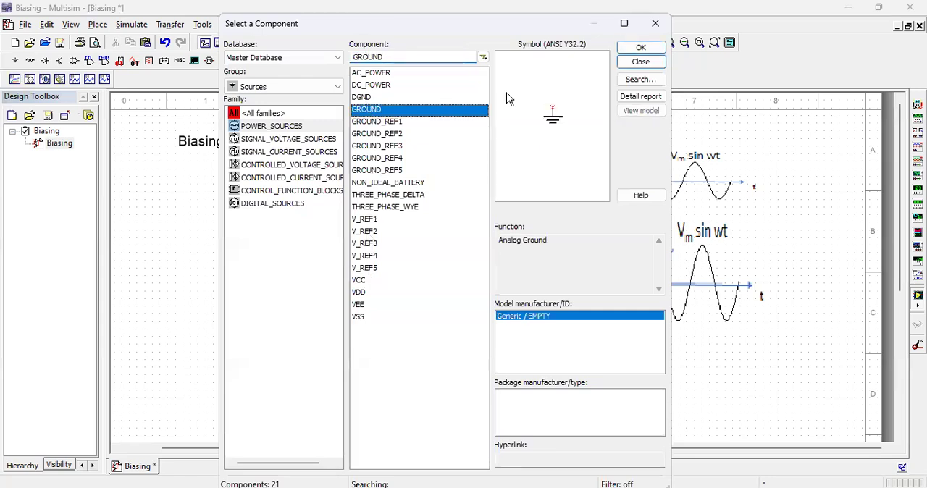
pyautogui.click(640, 49)
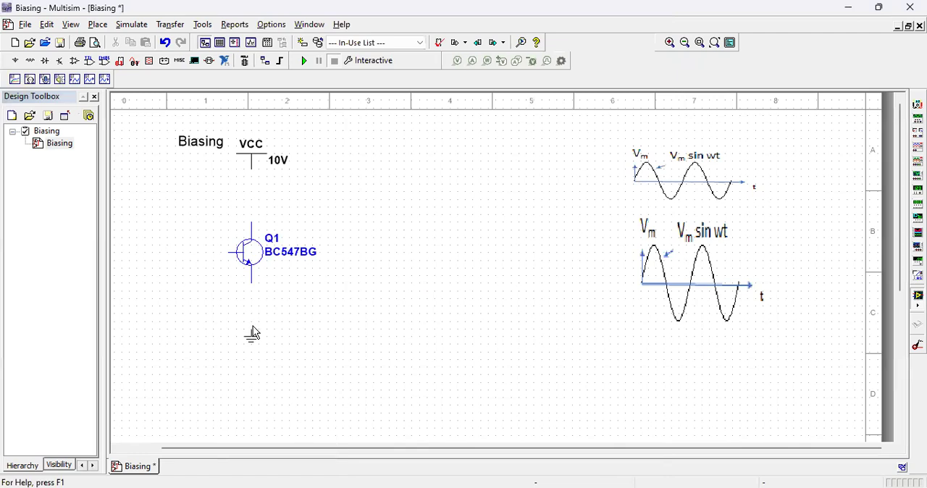
pyautogui.click(254, 333)
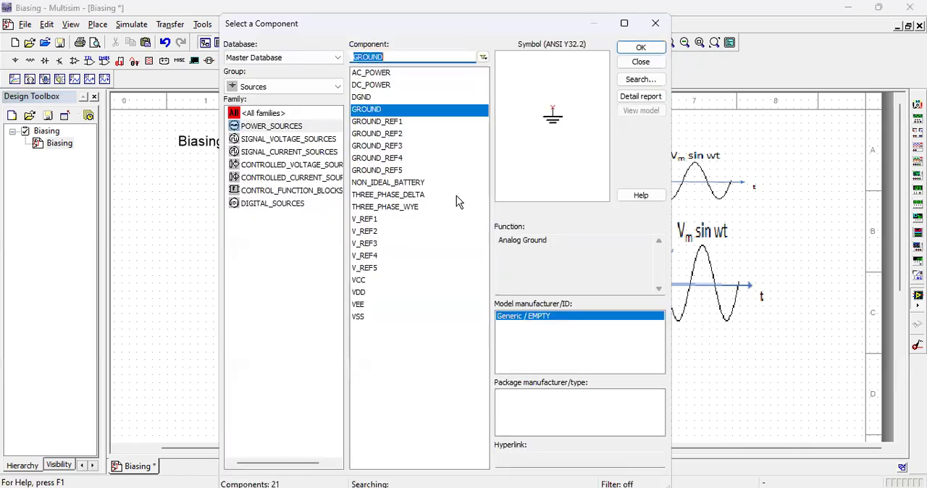
pyautogui.click(641, 63)
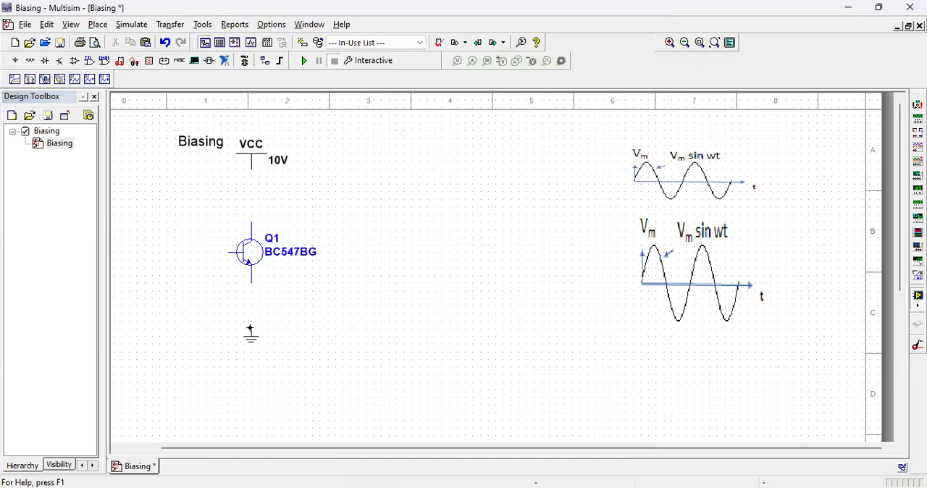
# Step: Wire transistor Q1's emitter straight down to the ground symbol
pyautogui.click(251, 303)
pyautogui.click(252, 280)
# Step: Wire the VCC supply directly to the transistor's collector and delete that wire again
pyautogui.click(252, 168)
pyautogui.click(252, 218)
pyautogui.click(250, 200)
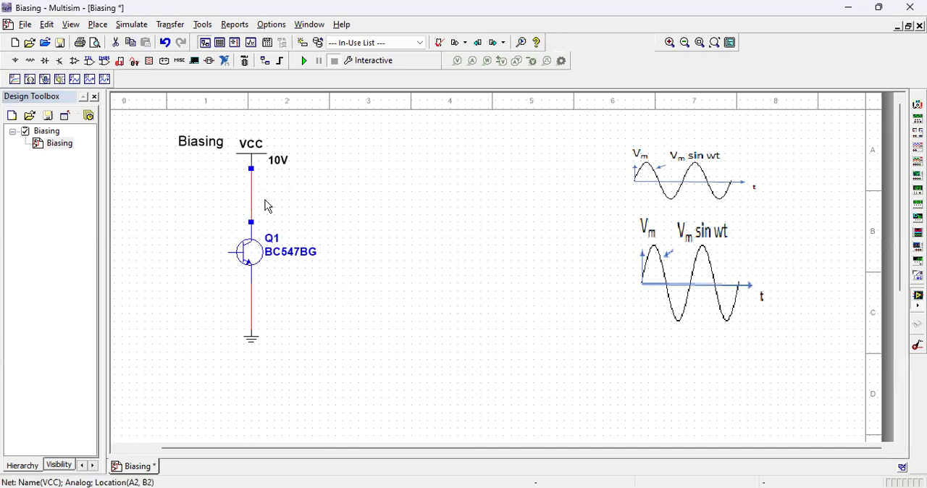
pyautogui.press('Delete')
# Step: Place a 1k resistor from the RESISTOR family to the right of the VCC supply
pyautogui.click(32, 63)
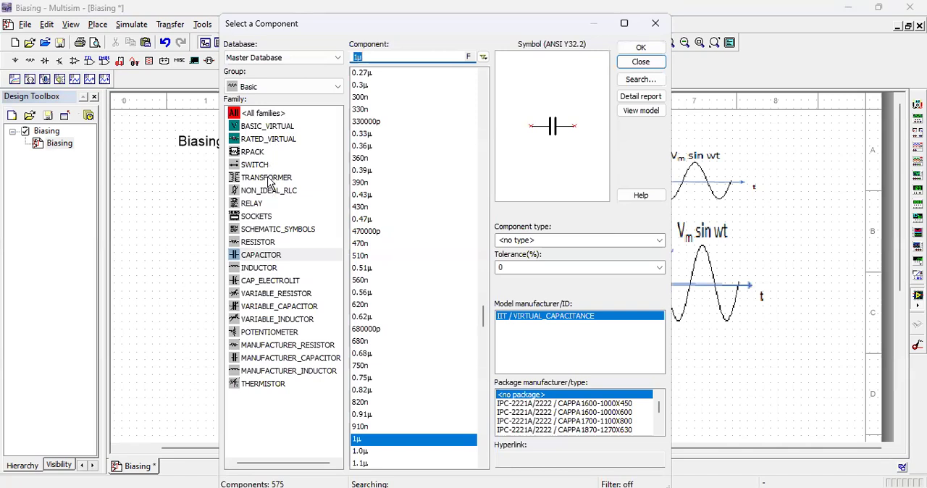
pyautogui.click(265, 245)
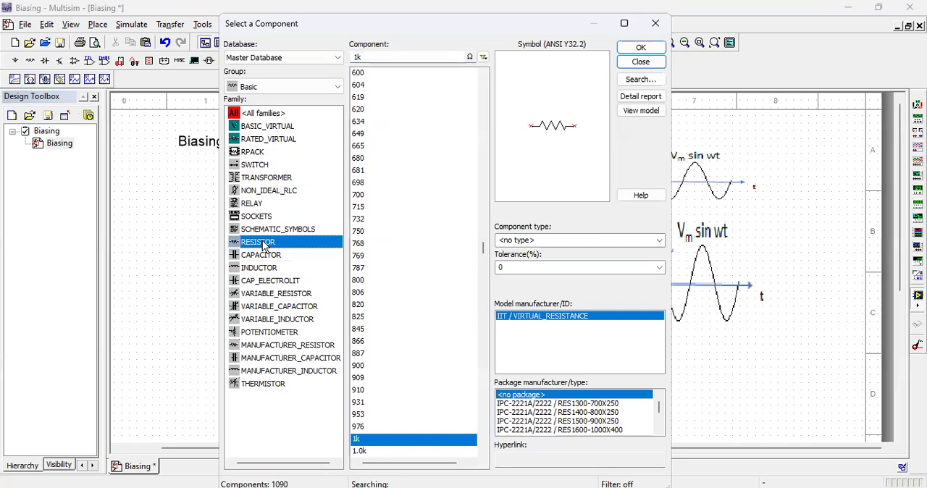
pyautogui.click(636, 47)
pyautogui.click(319, 193)
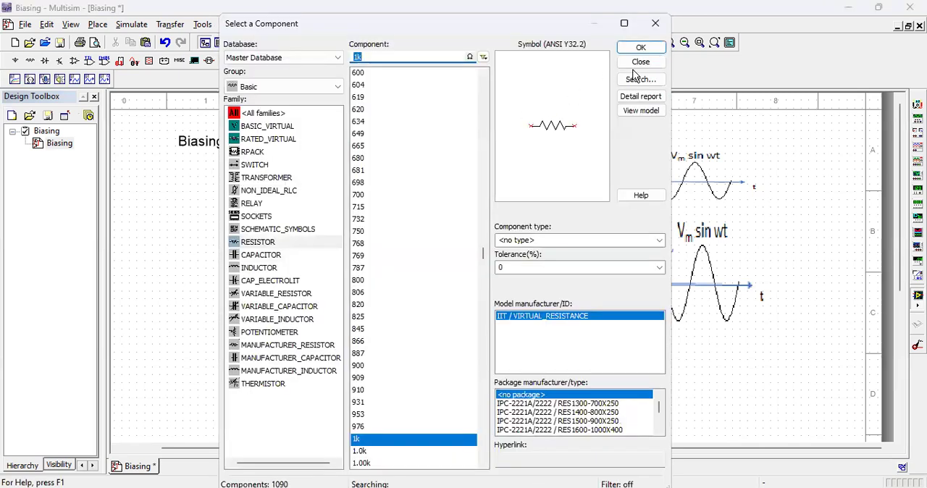
pyautogui.click(638, 64)
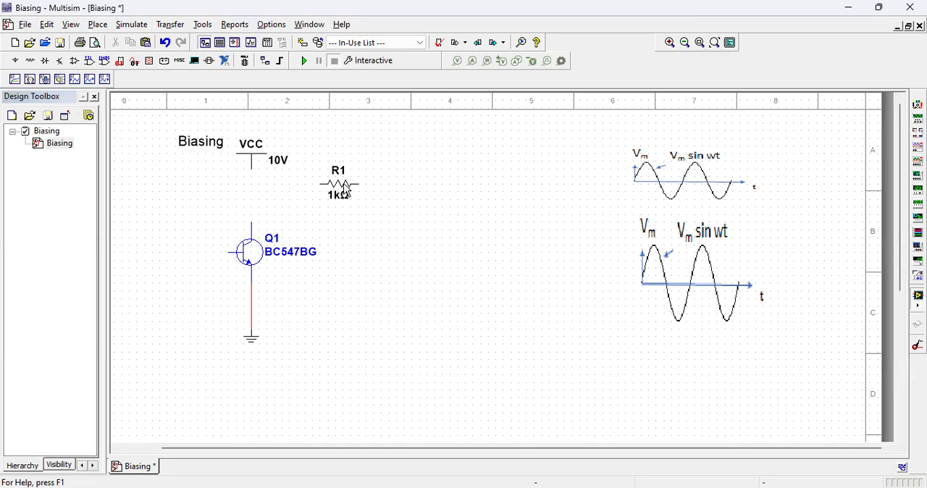
# Step: Rotate resistor R1 by 90° clockwise and move it between the VCC supply and the transistor's collector
pyautogui.rightClick(344, 190)
pyautogui.click(384, 104)
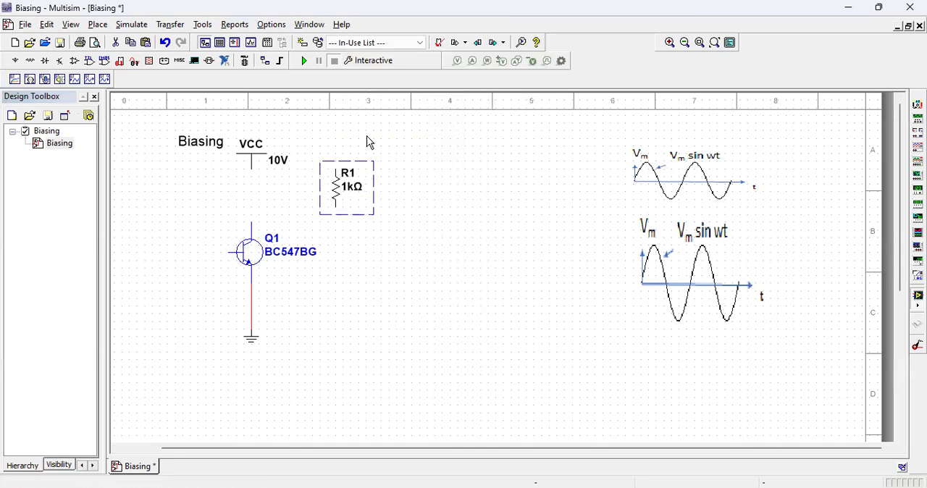
pyautogui.moveTo(336, 190); pyautogui.dragTo(252, 194)
pyautogui.click(304, 186)
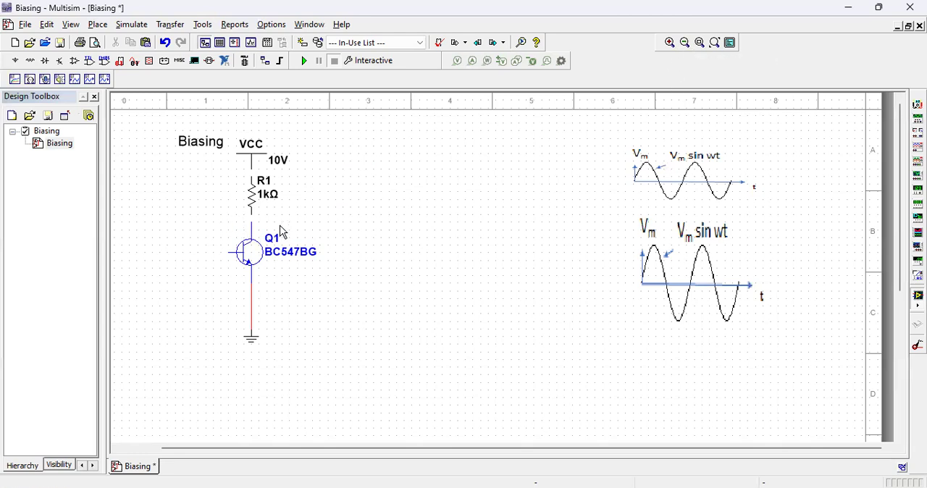
# Step: Move transistor Q1 slightly down to make room between its collector and resistor R1
pyautogui.click(269, 258)
pyautogui.moveTo(268, 259); pyautogui.dragTo(273, 276)
pyautogui.click(360, 270)
# Step: Connect resistor R1's upper pin to the VCC supply and wire its lower pin to Q1's collector
pyautogui.click(257, 200)
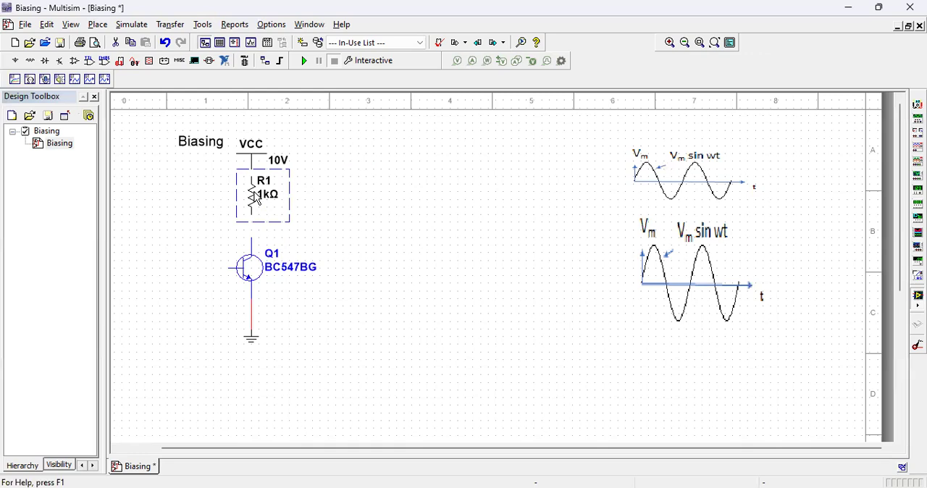
pyautogui.moveTo(257, 199); pyautogui.dragTo(254, 203)
pyautogui.click(355, 211)
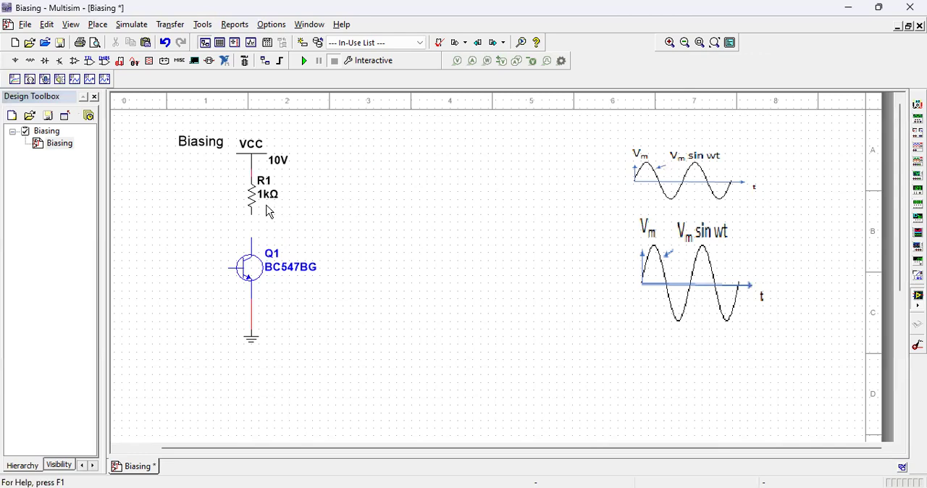
pyautogui.click(252, 215)
pyautogui.click(252, 238)
# Step: Place a DC_POWER source from the POWER_SOURCES family left of the transistor and delete it again
pyautogui.click(15, 60)
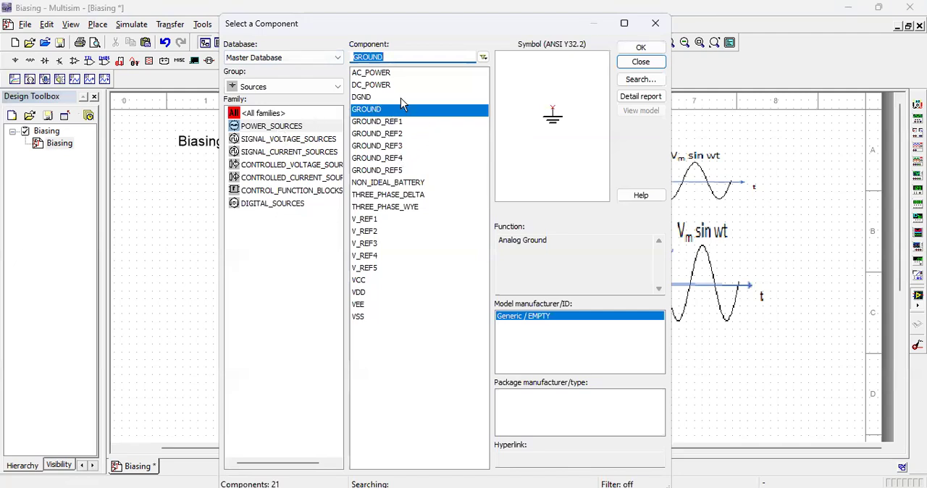
pyautogui.click(385, 84)
pyautogui.click(643, 49)
pyautogui.click(181, 294)
pyautogui.click(637, 63)
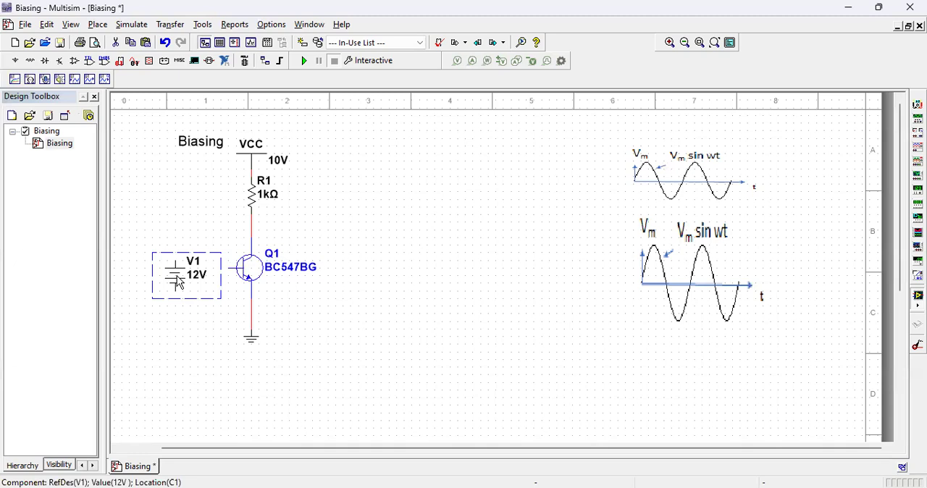
pyautogui.press('Delete')
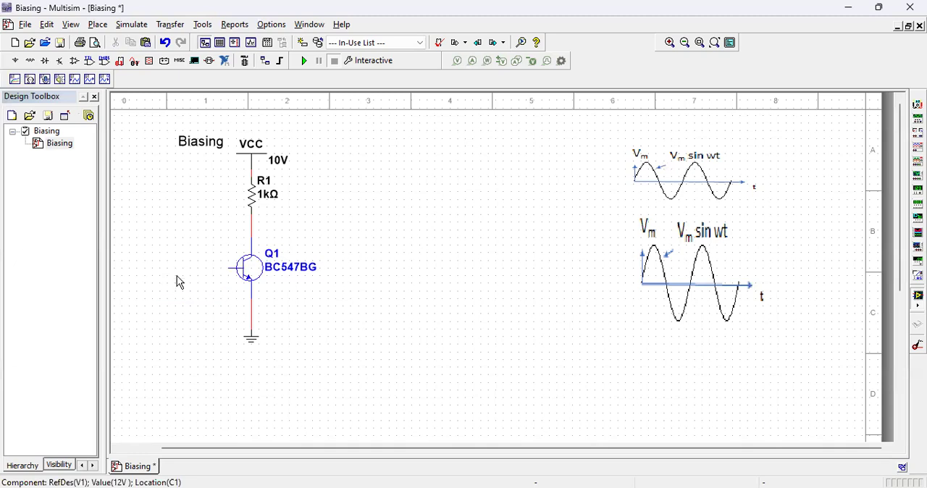
# Step: Place an AC_POWER source from the POWER_SOURCES family to the left of the transistor, slightly below its base
pyautogui.click(18, 61)
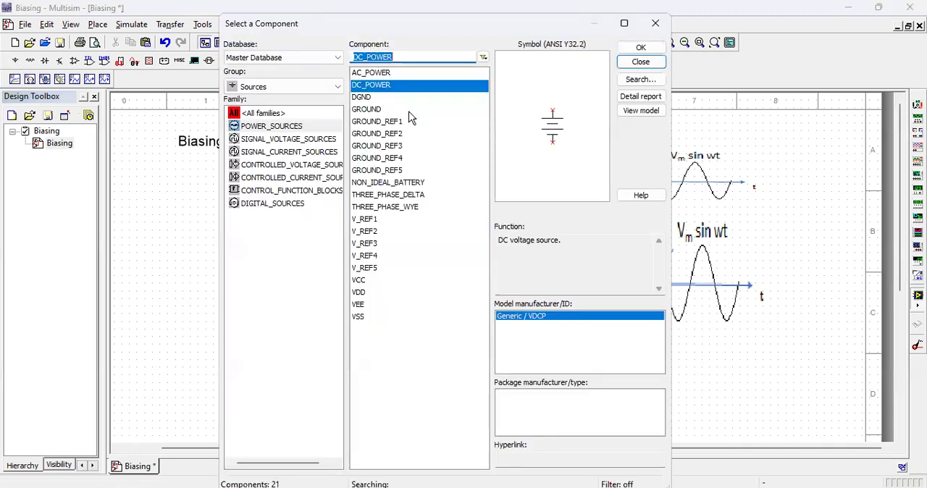
pyautogui.click(382, 72)
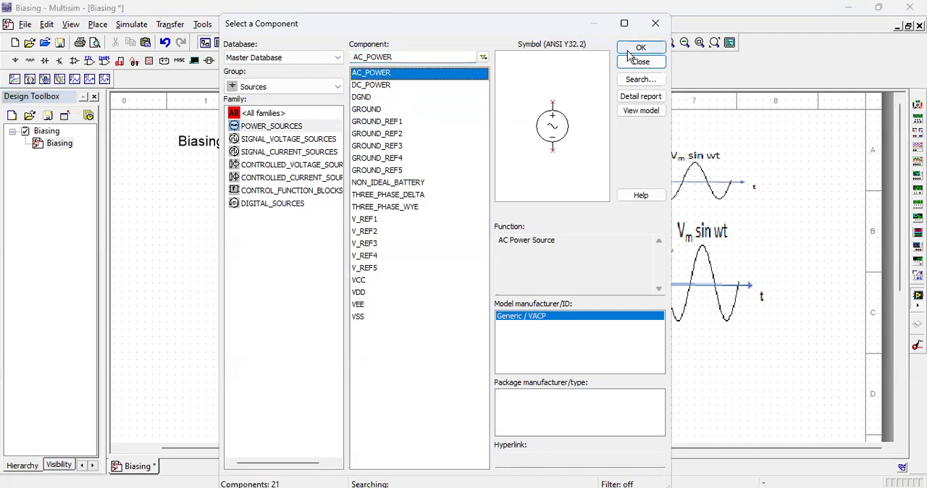
pyautogui.click(640, 47)
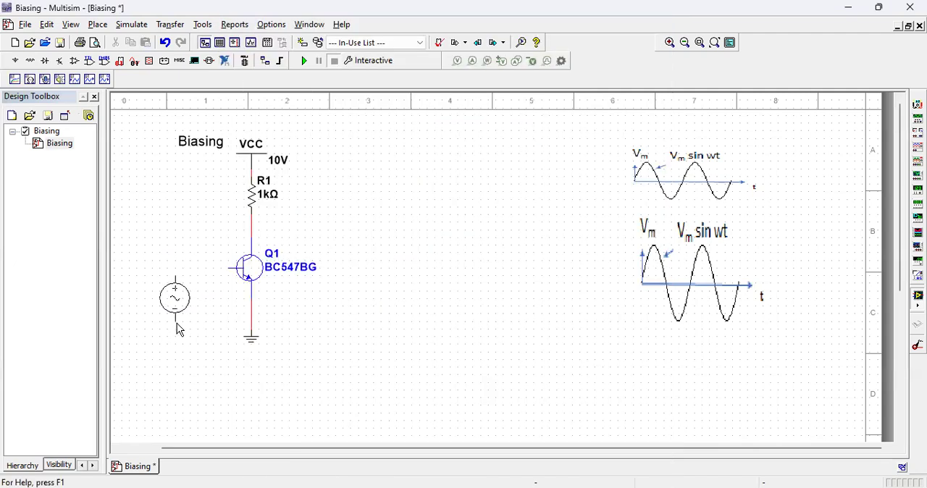
pyautogui.click(180, 331)
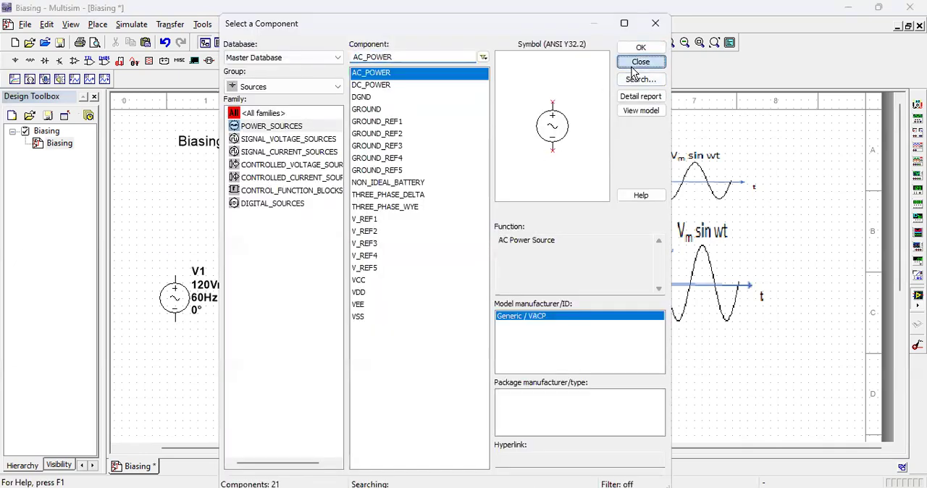
pyautogui.click(638, 63)
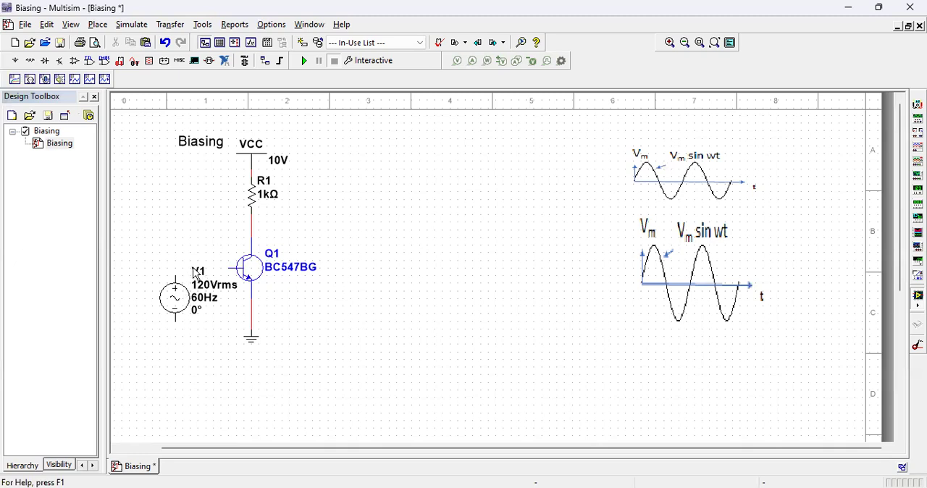
# Step: Hide the AC source's RefDes through component-specific visibility settings and move the source farther left of the transistor
pyautogui.rightClick(186, 307)
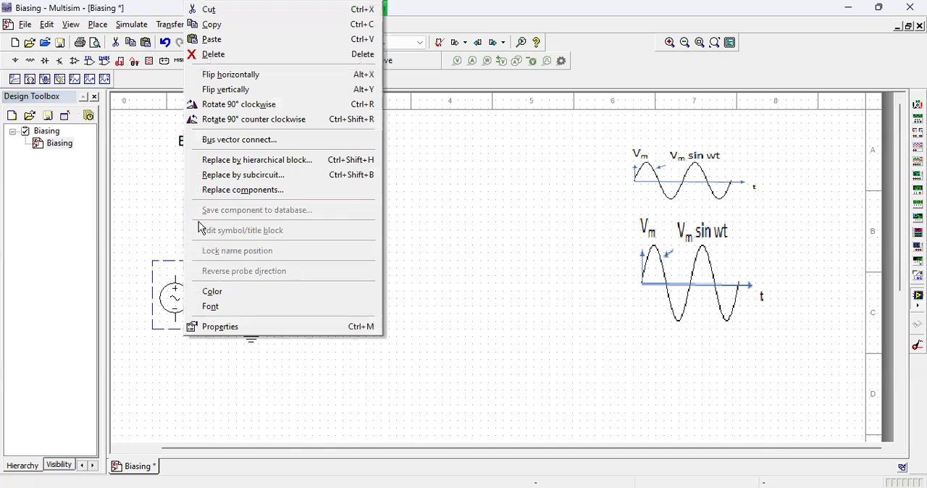
pyautogui.click(306, 380)
pyautogui.doubleClick(180, 298)
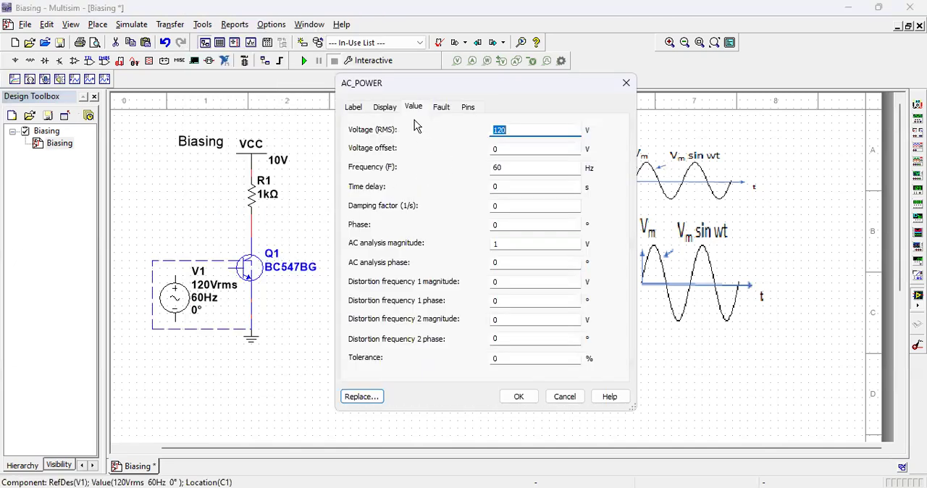
pyautogui.click(384, 107)
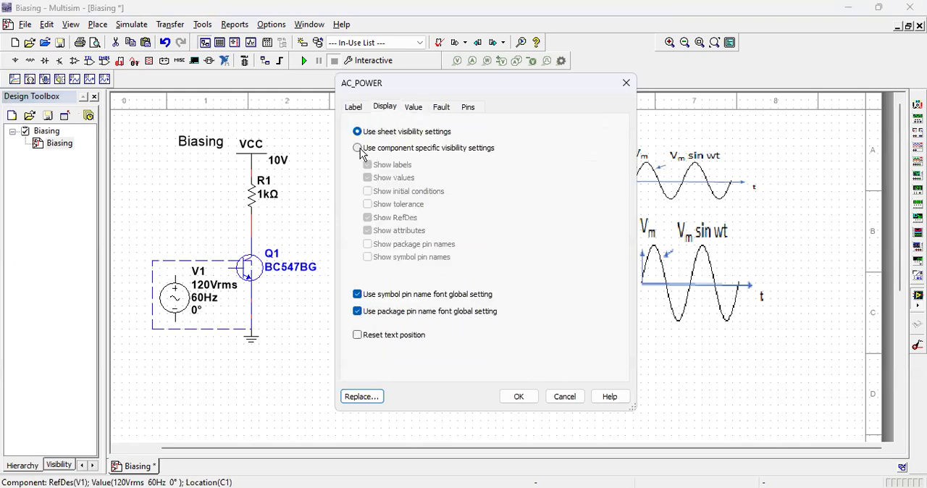
pyautogui.click(359, 149)
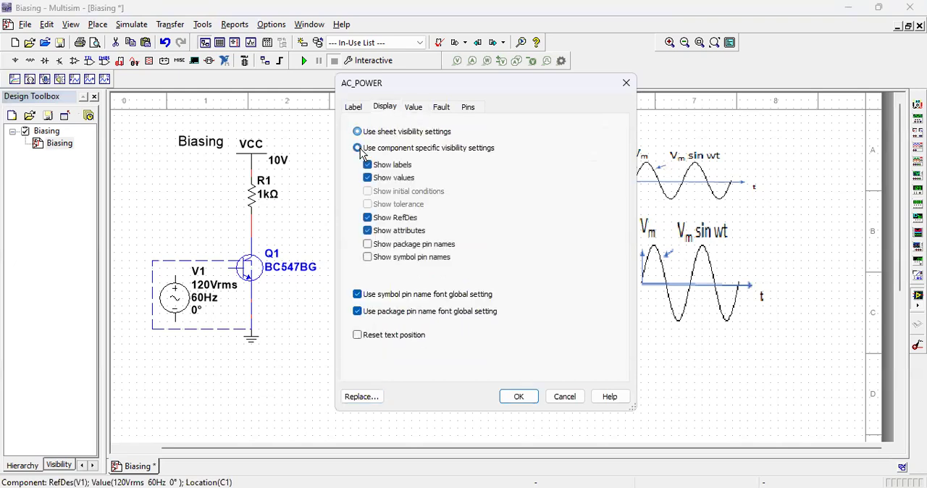
pyautogui.click(368, 218)
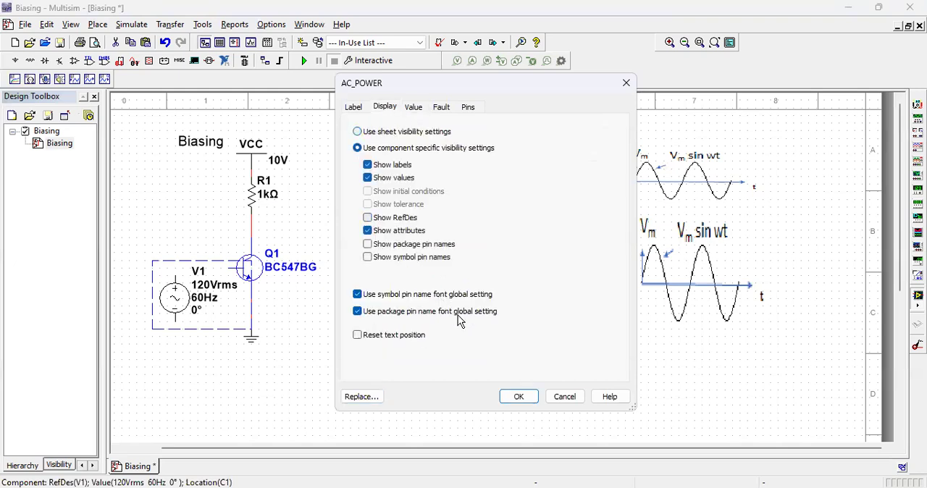
pyautogui.click(519, 396)
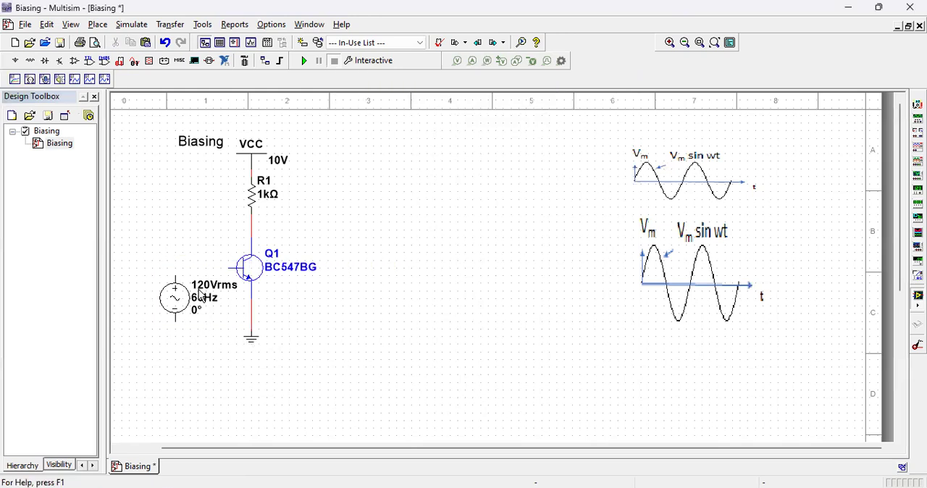
pyautogui.moveTo(176, 304); pyautogui.dragTo(154, 304)
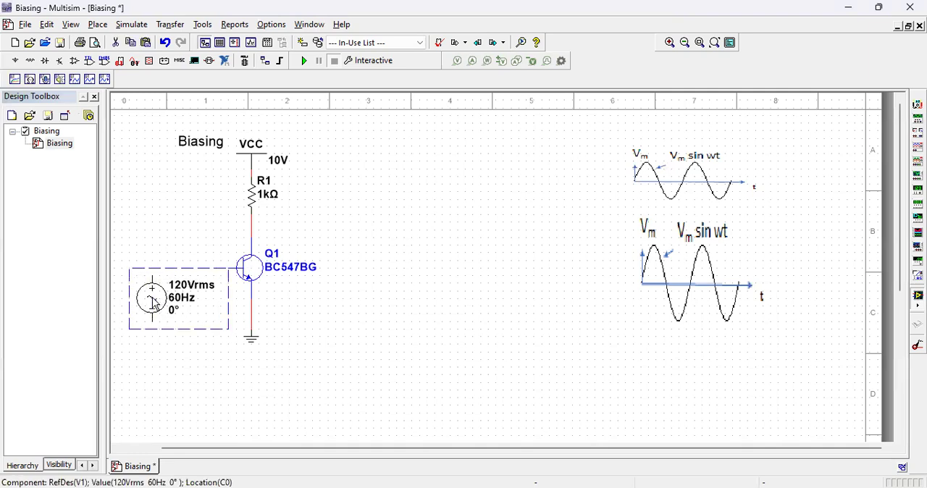
# Step: Set the AC source's frequency to 1 kHz
pyautogui.doubleClick(154, 303)
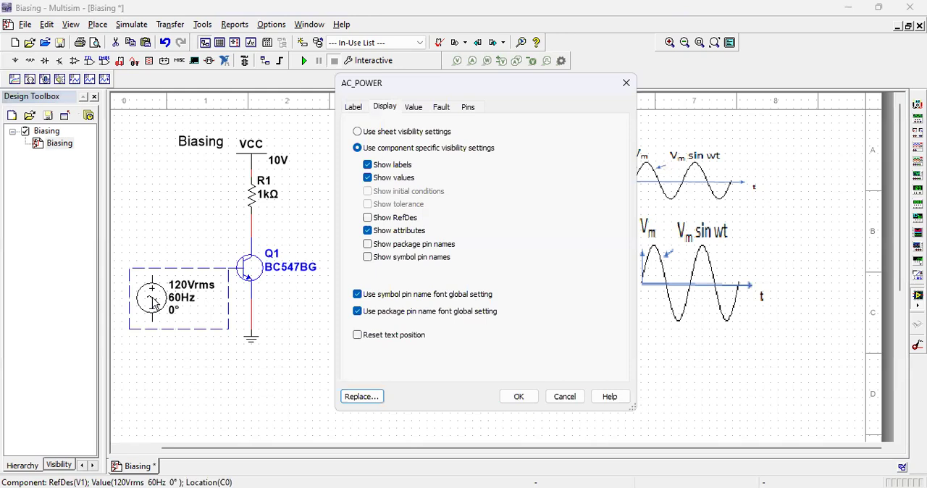
pyautogui.click(412, 108)
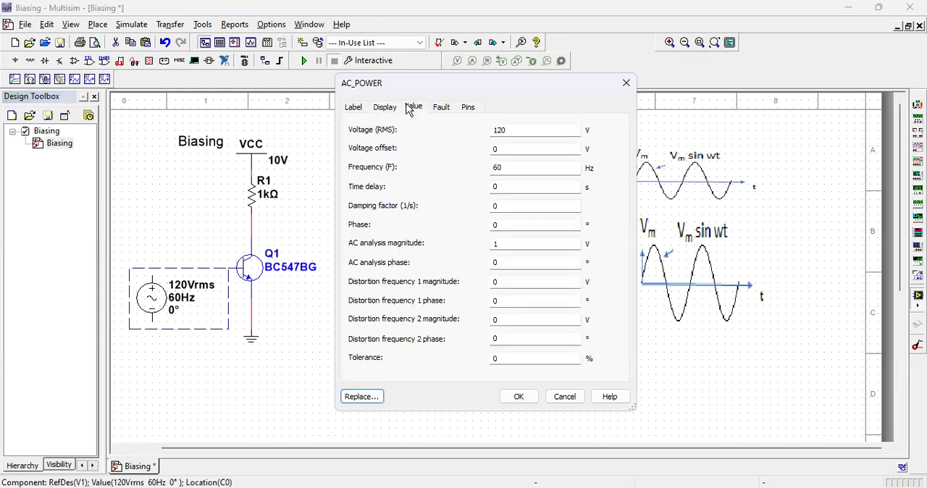
pyautogui.doubleClick(508, 170)
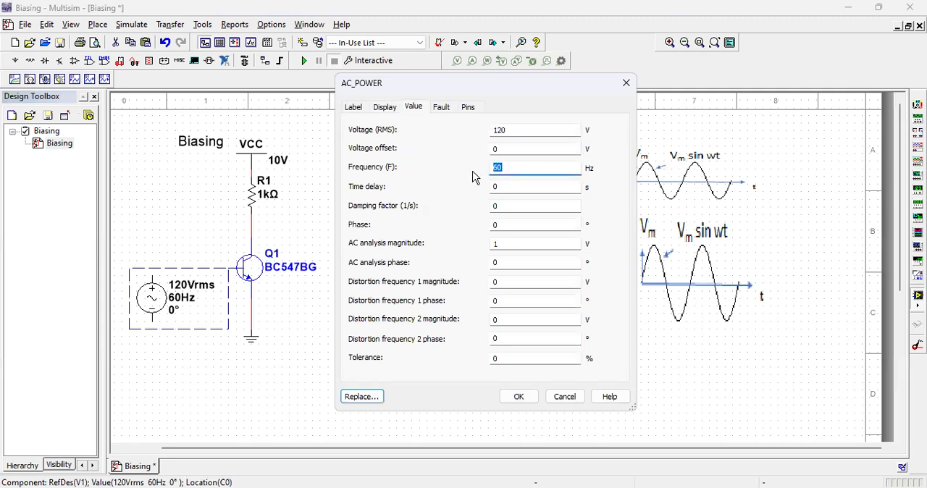
pyautogui.write('1k')
pyautogui.click(520, 397)
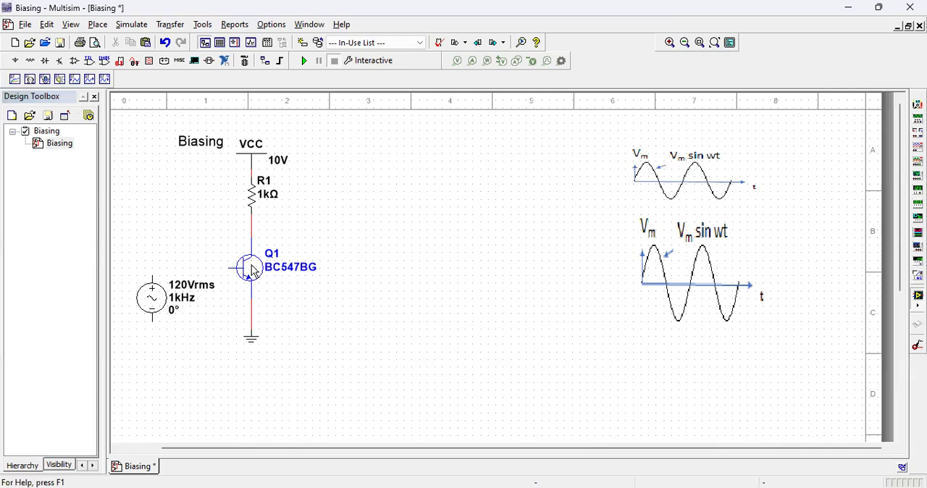
# Step: Wire the AC source's positive pin to Q1's base and its negative pin to the emitter-to-ground wire
pyautogui.click(152, 277)
pyautogui.click(231, 267)
pyautogui.click(153, 319)
pyautogui.click(251, 318)
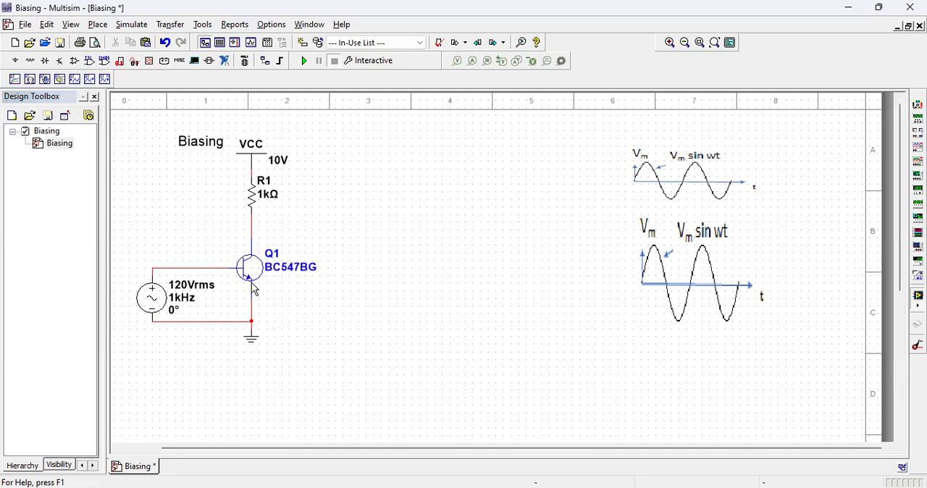
# Step: Set the AC source's RMS voltage to 1 V
pyautogui.click(167, 304)
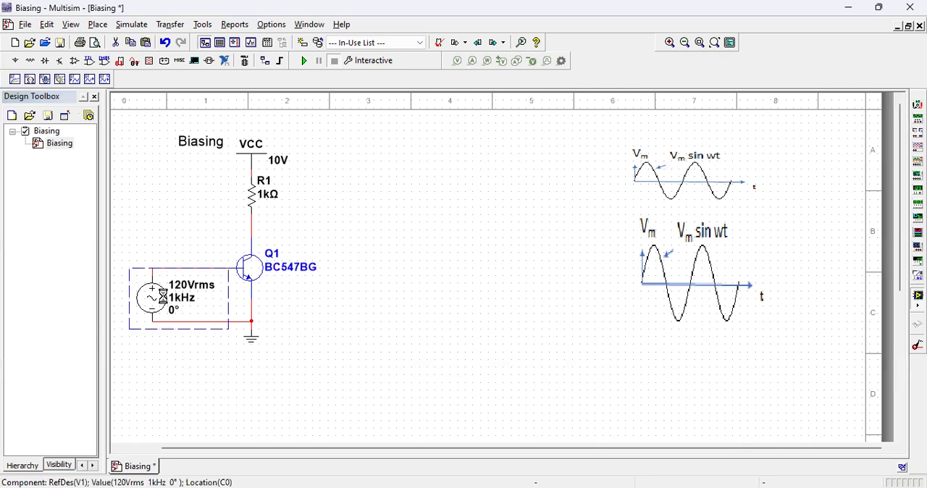
pyautogui.doubleClick(168, 305)
pyautogui.write('1')
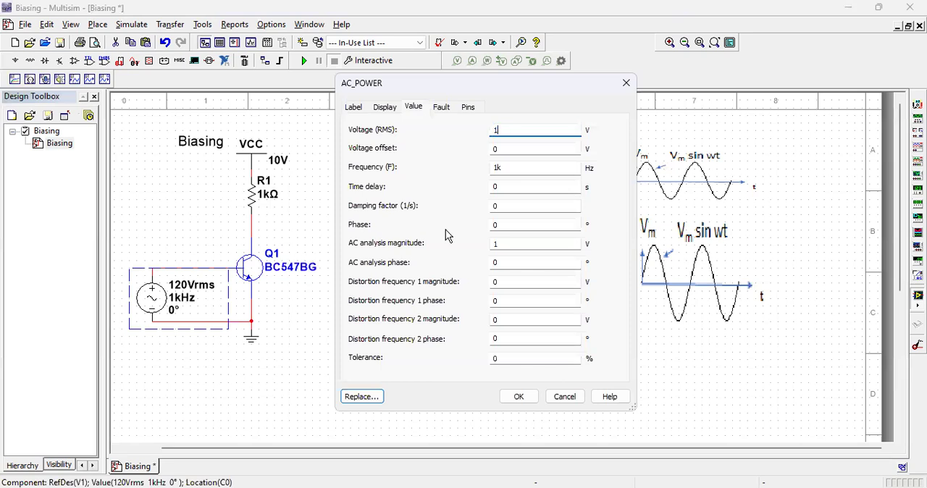
pyautogui.click(521, 398)
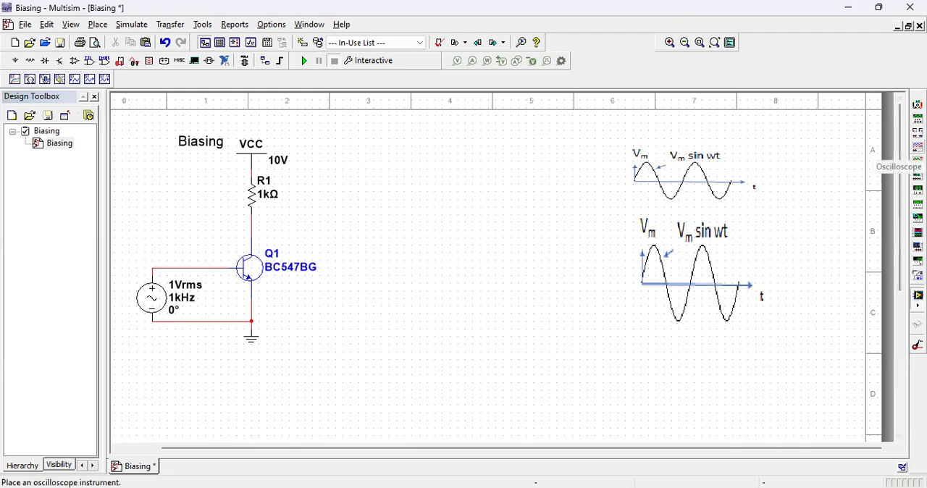
# Step: Place an oscilloscope on the schematic, above and to the right of transistor Q1, and move it closer to the circuit
pyautogui.click(918, 146)
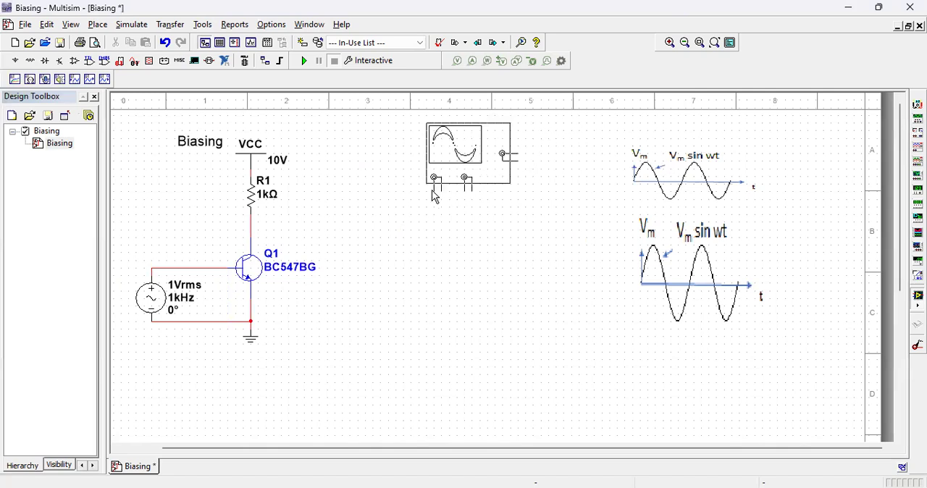
pyautogui.click(433, 195)
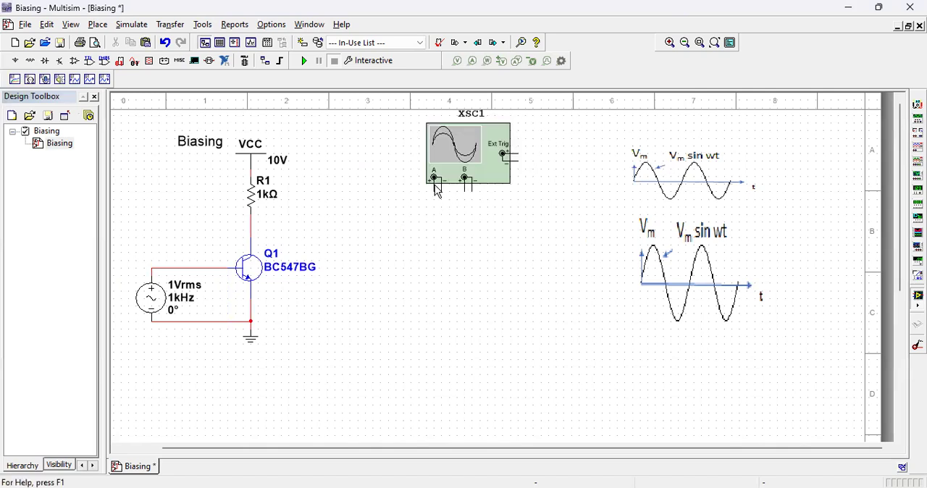
pyautogui.moveTo(482, 177); pyautogui.dragTo(421, 186)
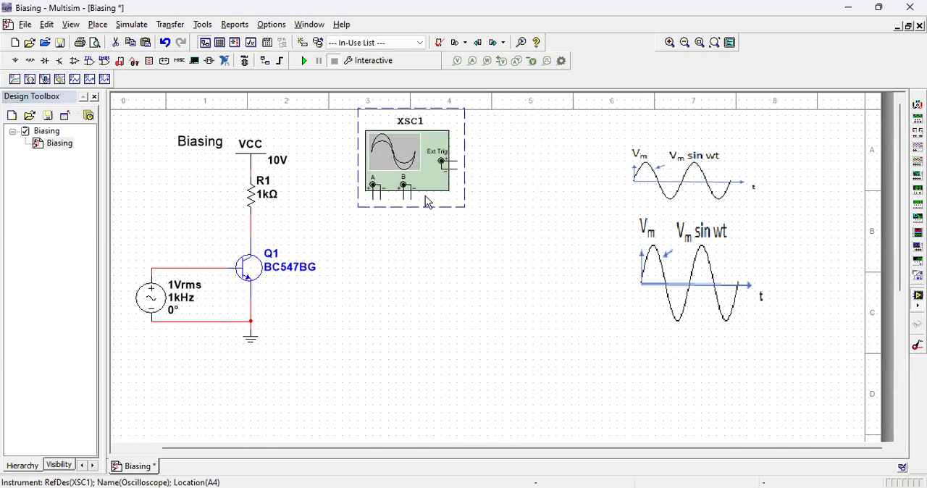
# Step: Wire the oscilloscope's channel A positive pin to the source-to-base wire and channel B positive pin to the wire between R1 and Q1's collector
pyautogui.click(374, 197)
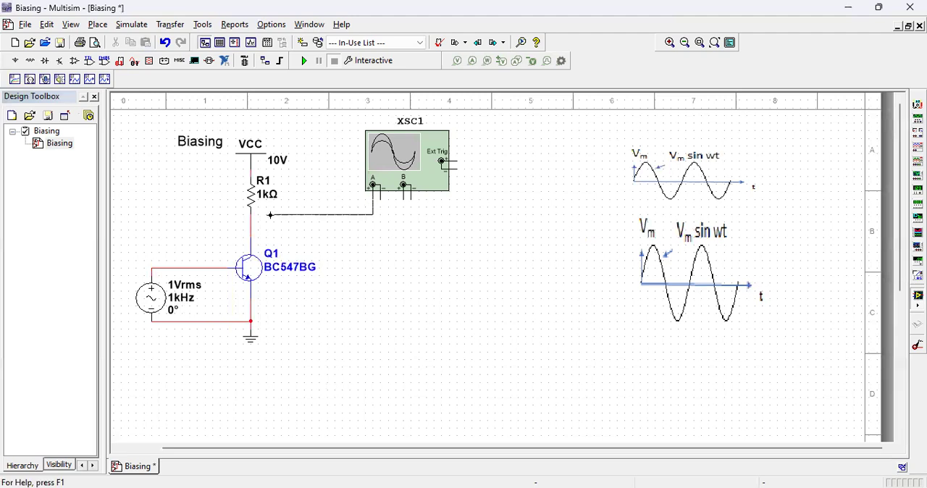
pyautogui.click(158, 267)
pyautogui.moveTo(159, 268); pyautogui.dragTo(153, 268)
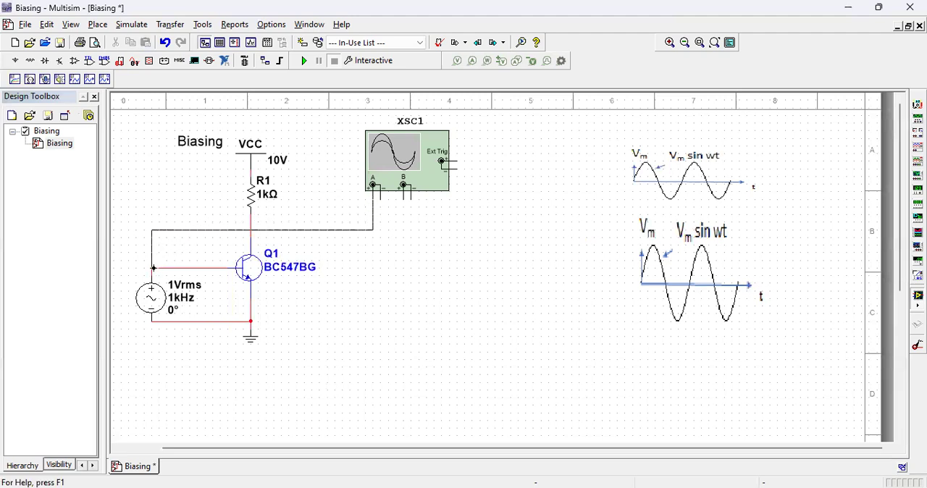
pyautogui.click(153, 268)
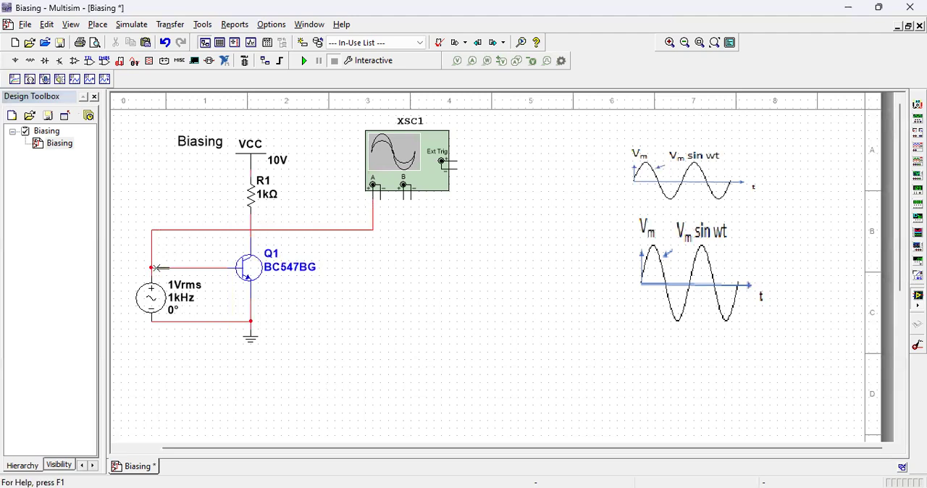
pyautogui.click(404, 196)
pyautogui.click(250, 220)
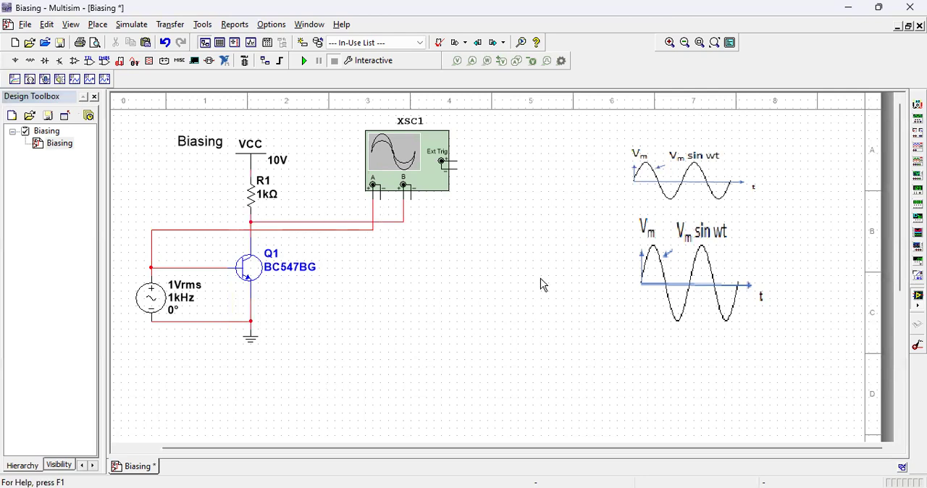
# Step: Change the segment color of the oscilloscope's channel B wire to a light blue
pyautogui.rightClick(403, 223)
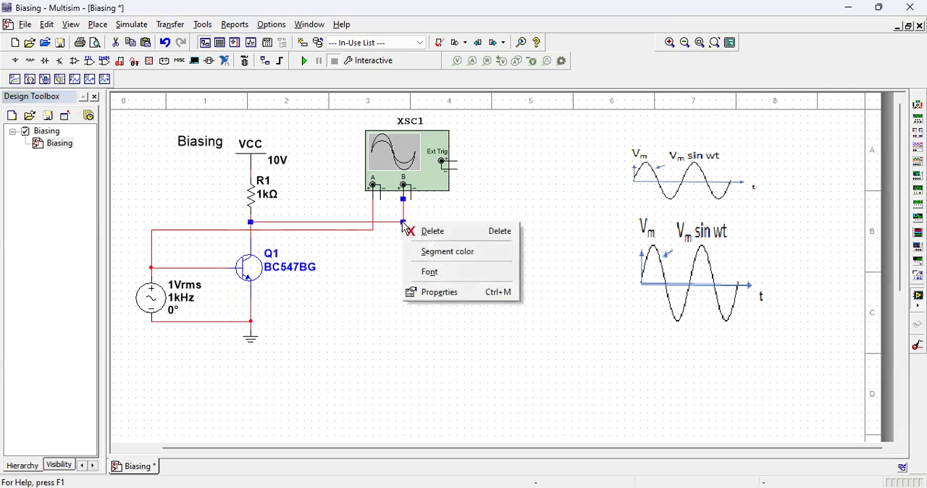
pyautogui.click(432, 251)
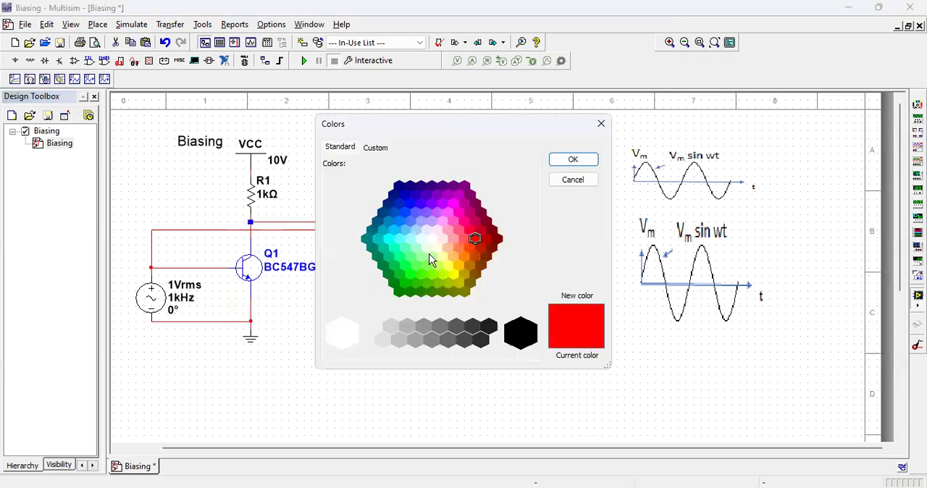
pyautogui.click(417, 212)
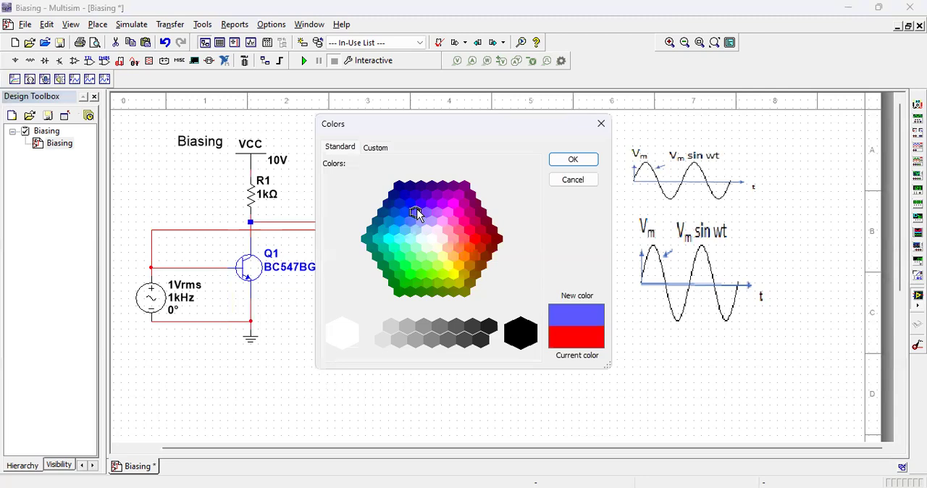
pyautogui.click(573, 161)
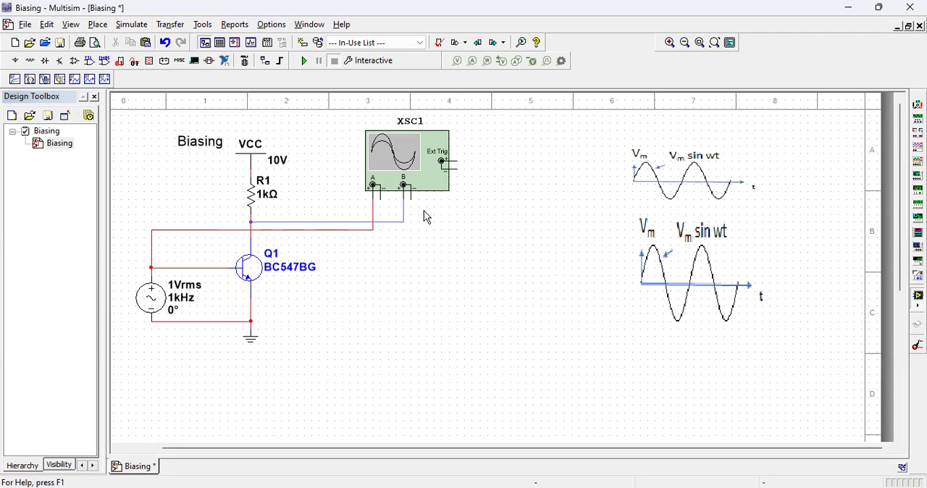
# Step: Open the oscilloscope display beside the circuit and run the simulation, declining the Convergence Assistant and closing the simulation log
pyautogui.click(431, 188)
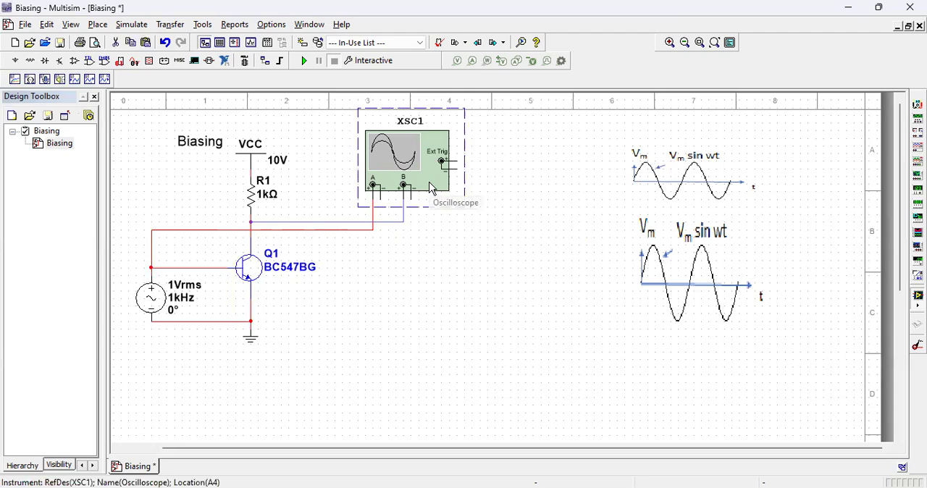
pyautogui.doubleClick(431, 188)
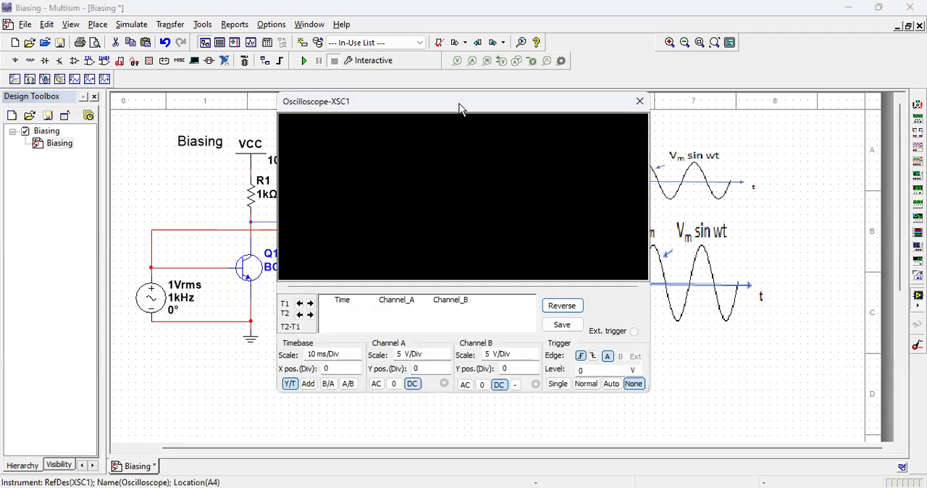
pyautogui.moveTo(459, 108); pyautogui.dragTo(664, 135)
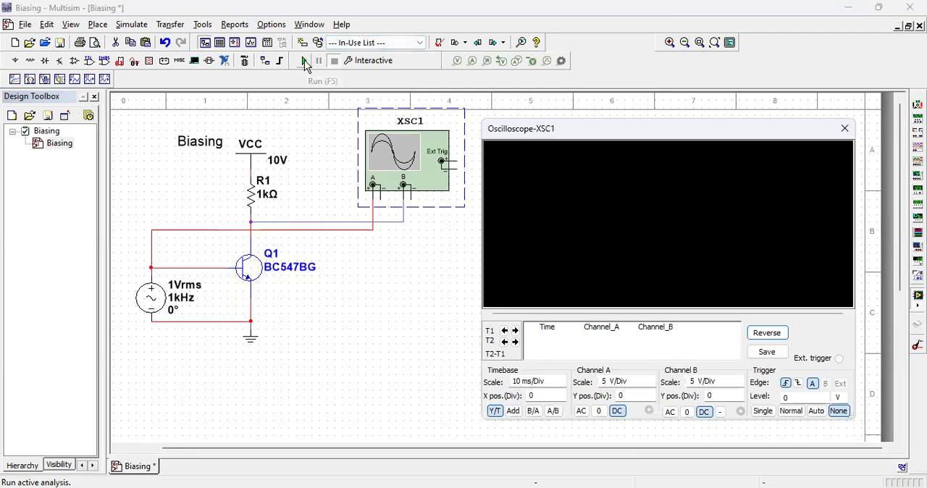
pyautogui.click(305, 62)
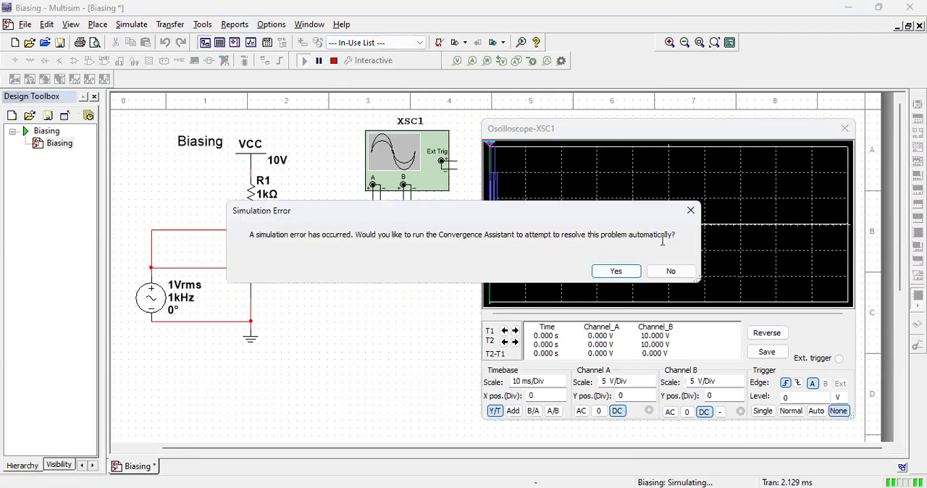
pyautogui.click(674, 273)
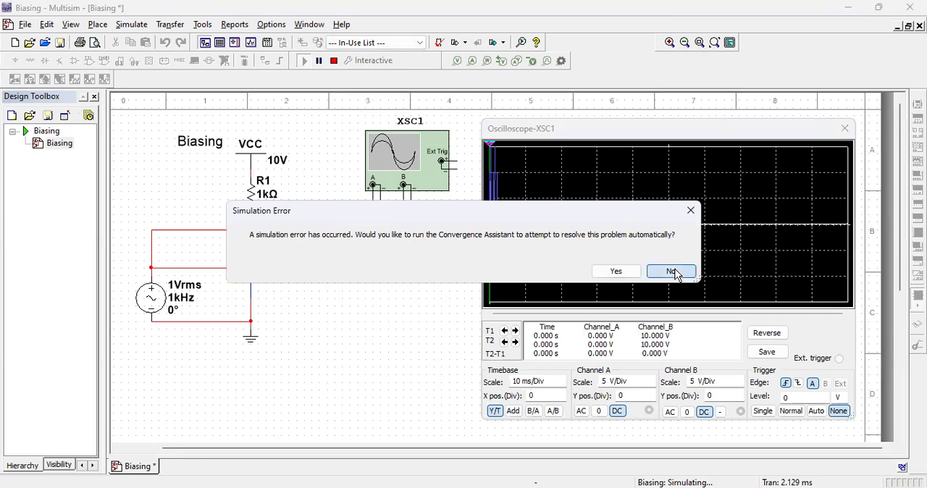
pyautogui.click(9, 359)
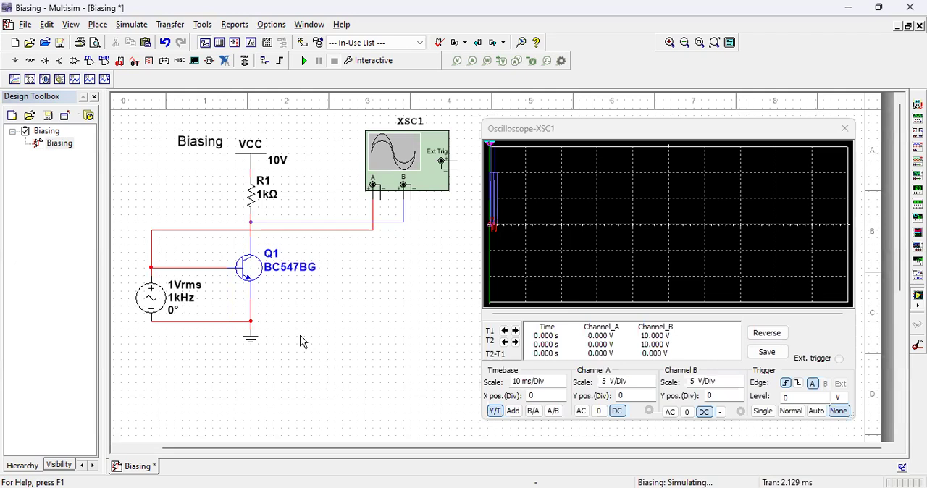
# Step: Try the simulation with the AC source's RMS voltage set to 1.5 V, declining the Convergence Assistant and closing the log
pyautogui.doubleClick(152, 297)
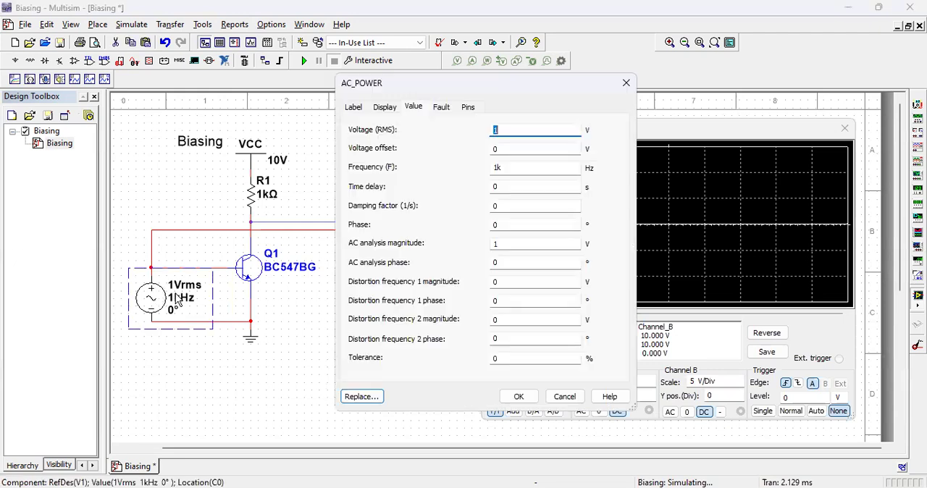
pyautogui.write('1.5')
pyautogui.click(518, 398)
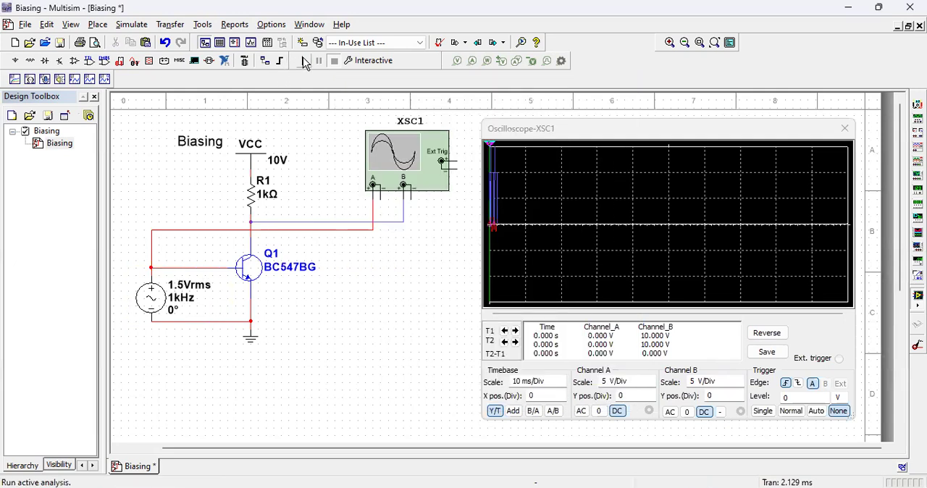
pyautogui.click(305, 62)
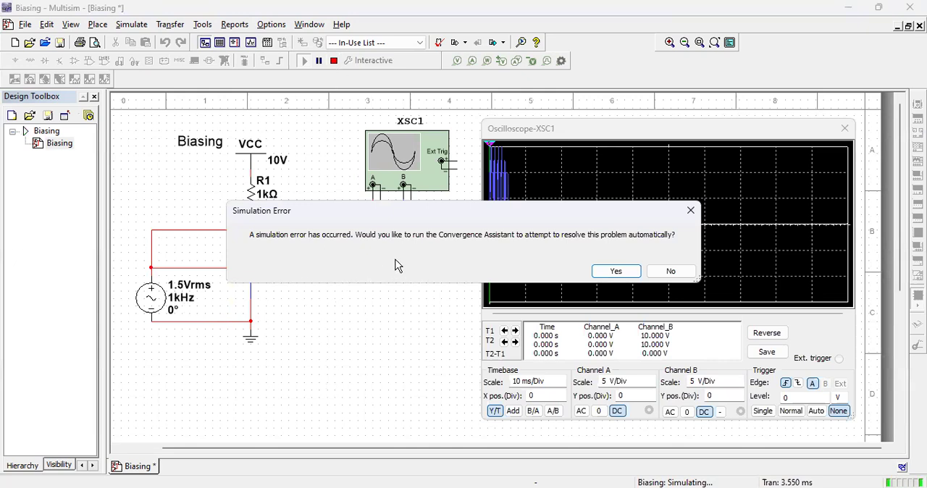
pyautogui.click(662, 272)
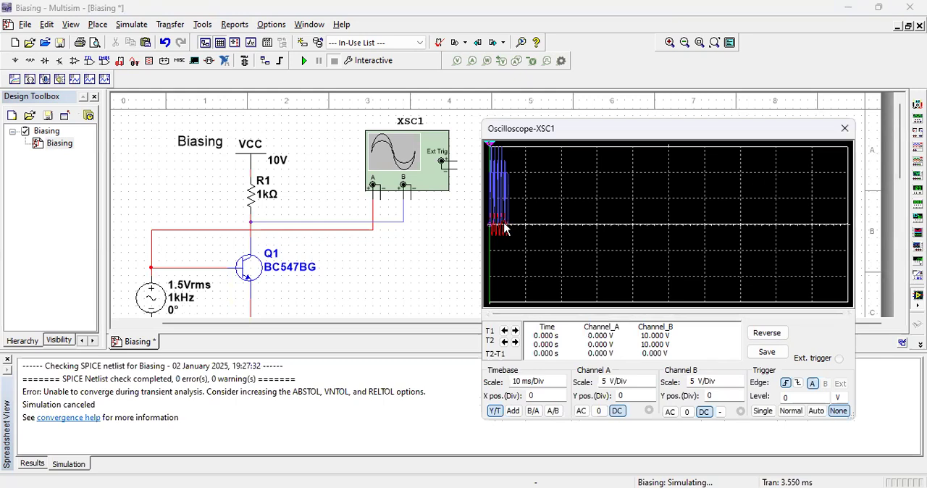
pyautogui.click(8, 360)
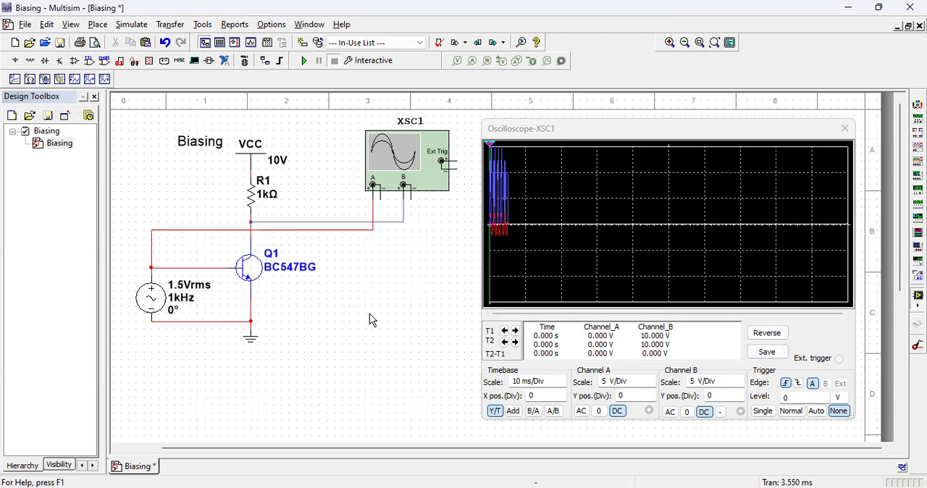
# Step: Set the AC source's RMS voltage to 2 V and run the simulation, declining the Convergence Assistant
pyautogui.doubleClick(163, 303)
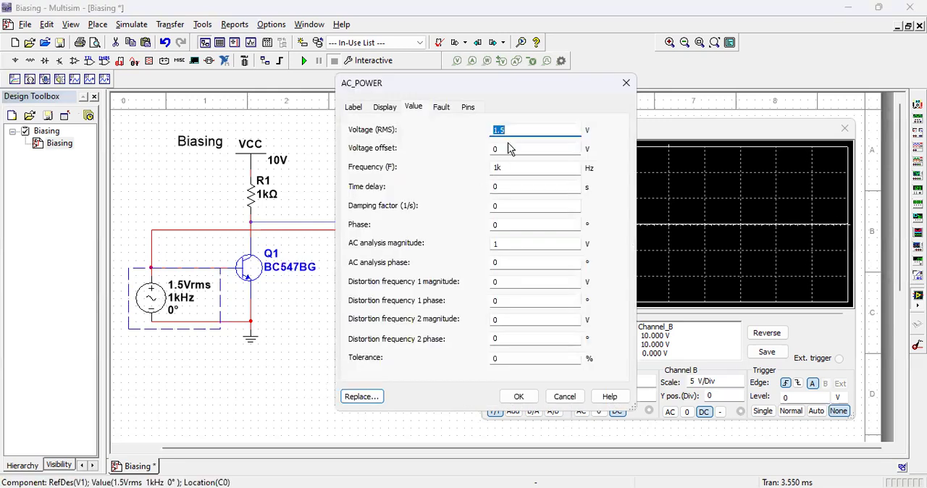
pyautogui.write('2')
pyautogui.click(520, 396)
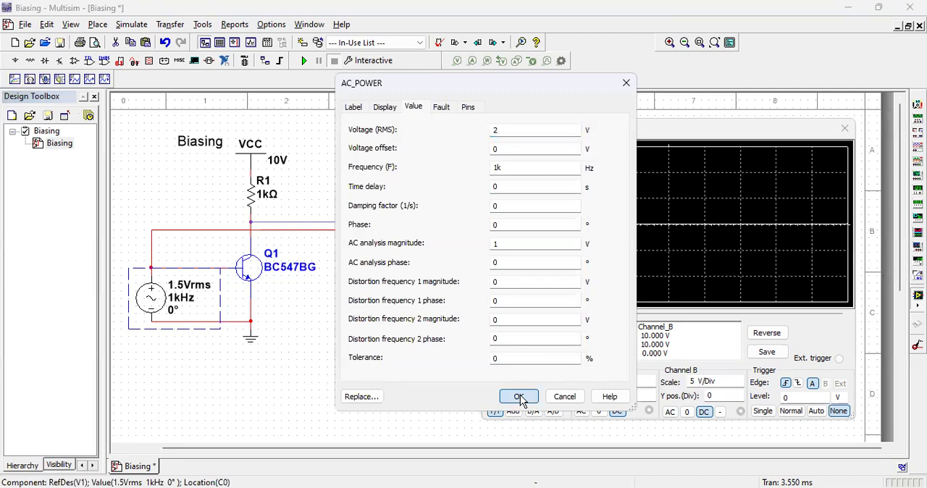
pyautogui.click(307, 63)
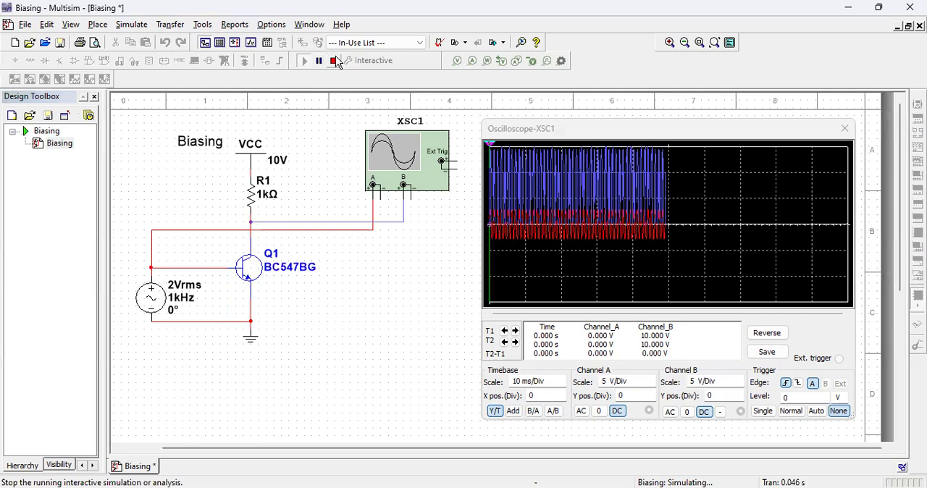
pyautogui.click(665, 271)
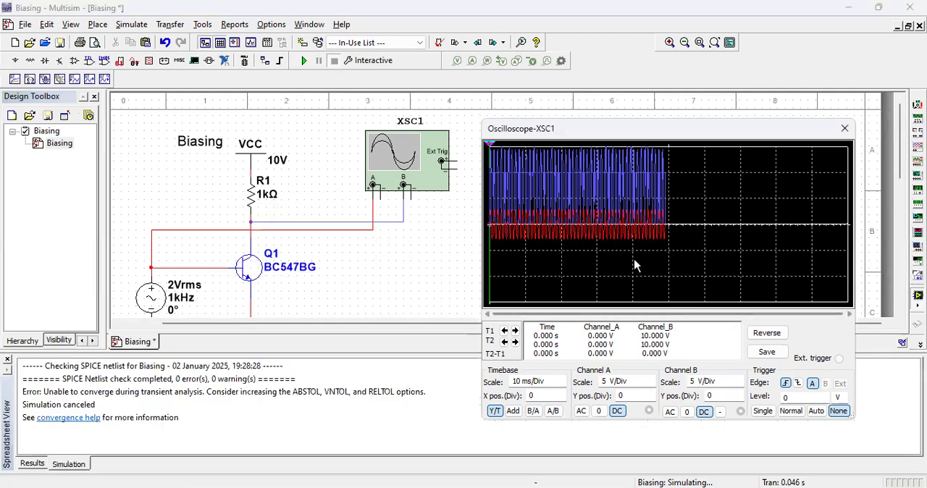
# Step: Set the oscilloscope's timebase scale to 500 us/Div and close the simulation log
pyautogui.click(558, 387)
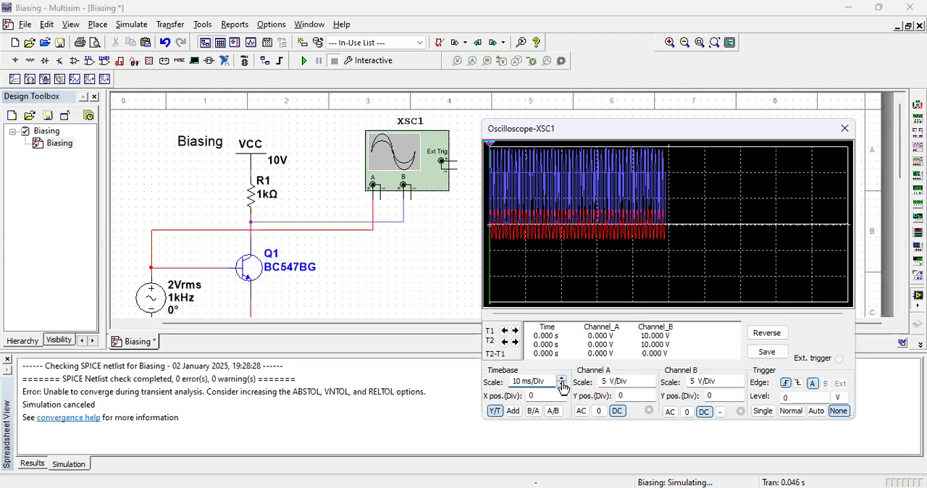
pyautogui.click(562, 386)
pyautogui.click(562, 386)
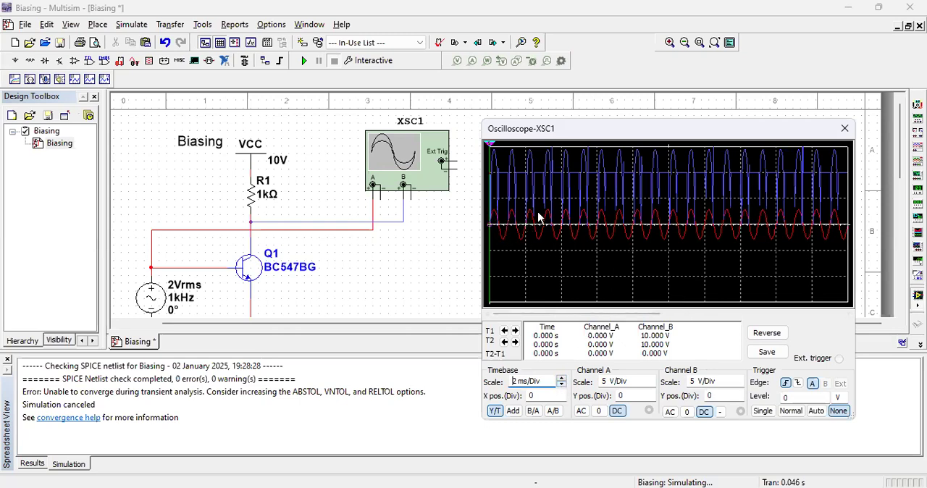
pyautogui.click(8, 359)
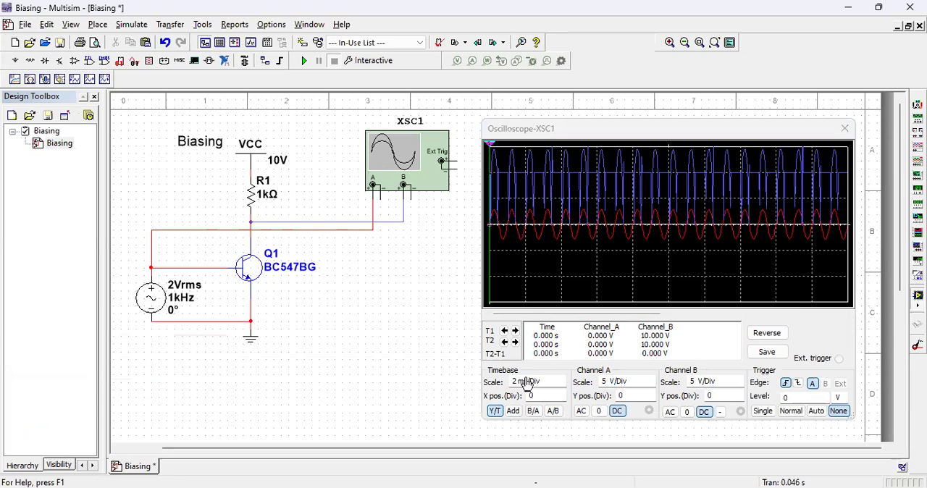
pyautogui.click(556, 388)
pyautogui.click(561, 385)
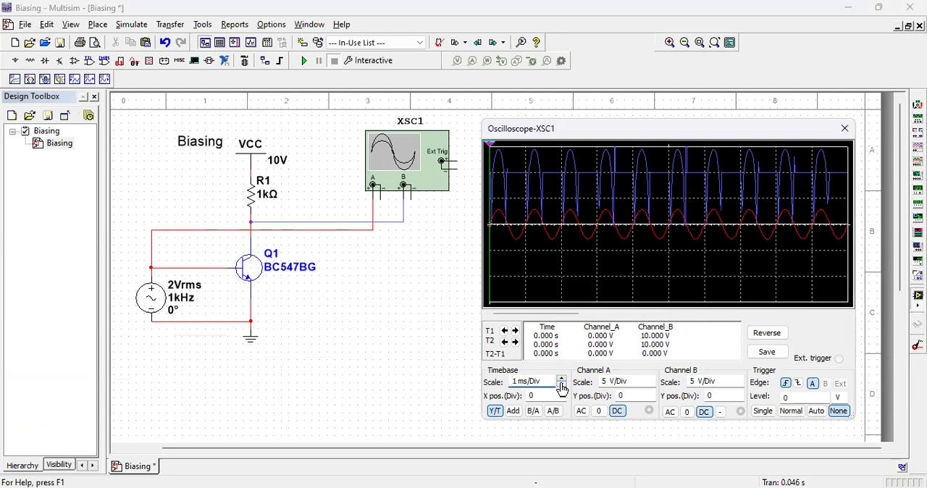
pyautogui.click(561, 385)
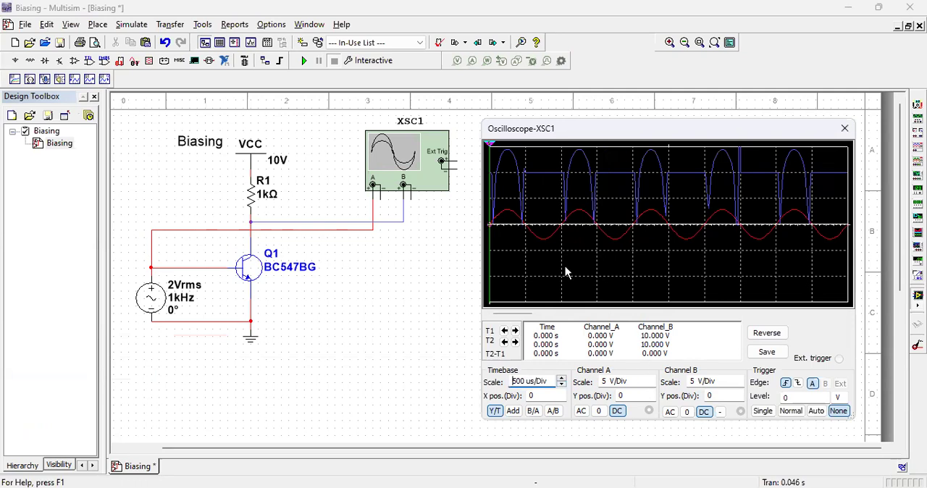
# Step: Reverse the oscilloscope's background, set channel A's scale to 2 V/Div and close the oscilloscope display
pyautogui.click(762, 333)
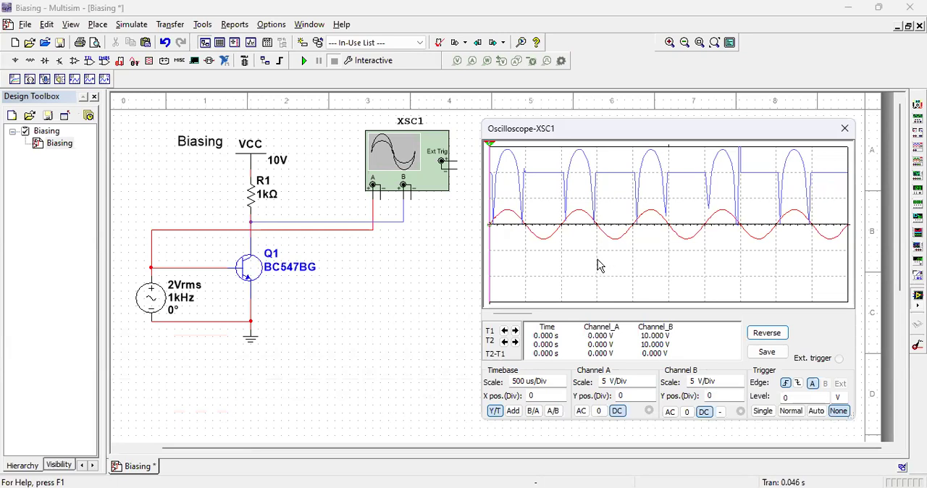
pyautogui.click(651, 388)
pyautogui.click(651, 386)
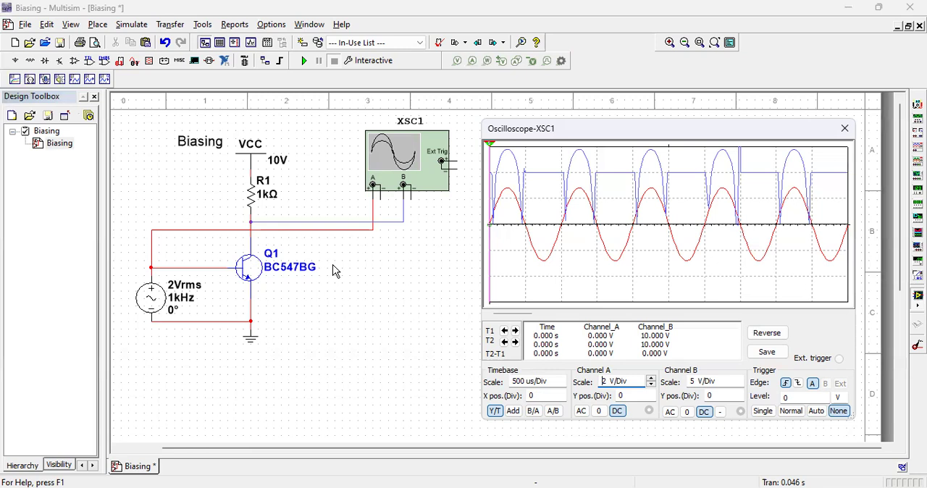
pyautogui.click(844, 129)
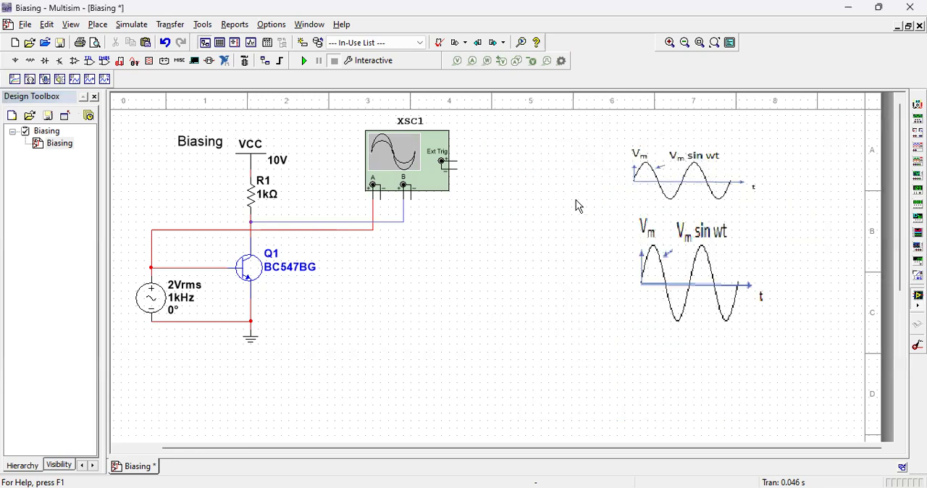
# Step: Delete both sine-wave pictures beside the circuit
pyautogui.click(655, 197)
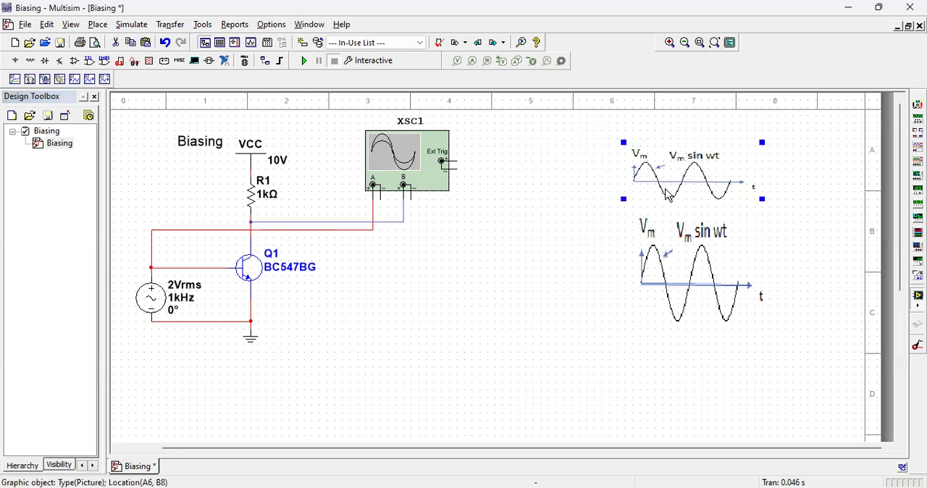
pyautogui.press('Delete')
pyautogui.click(673, 267)
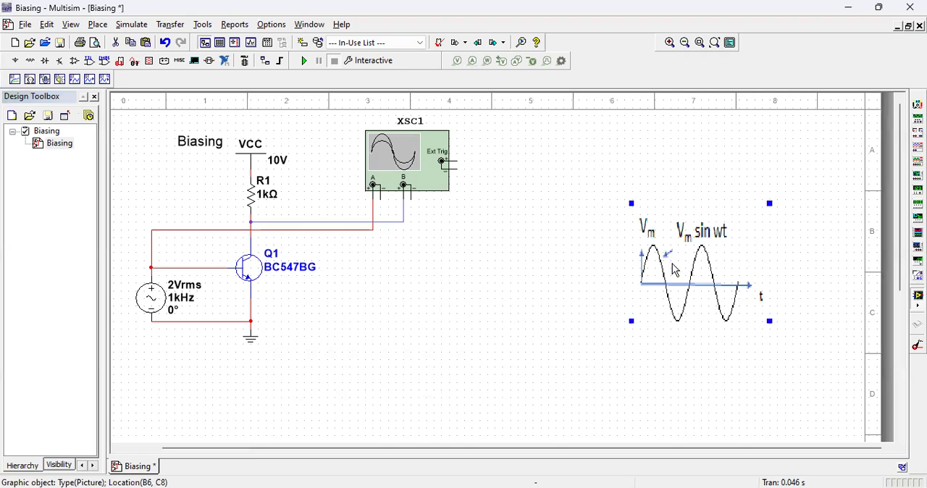
pyautogui.press('Delete')
# Step: Move the oscilloscope well away from the circuit and delete the wires connecting it and the AC source to the transistor stage
pyautogui.moveTo(443, 187); pyautogui.dragTo(628, 192)
pyautogui.click(453, 221)
pyautogui.press('Delete')
pyautogui.click(450, 230)
pyautogui.press('Delete')
pyautogui.click(186, 270)
pyautogui.press('Delete')
pyautogui.click(199, 321)
pyautogui.press('Delete')
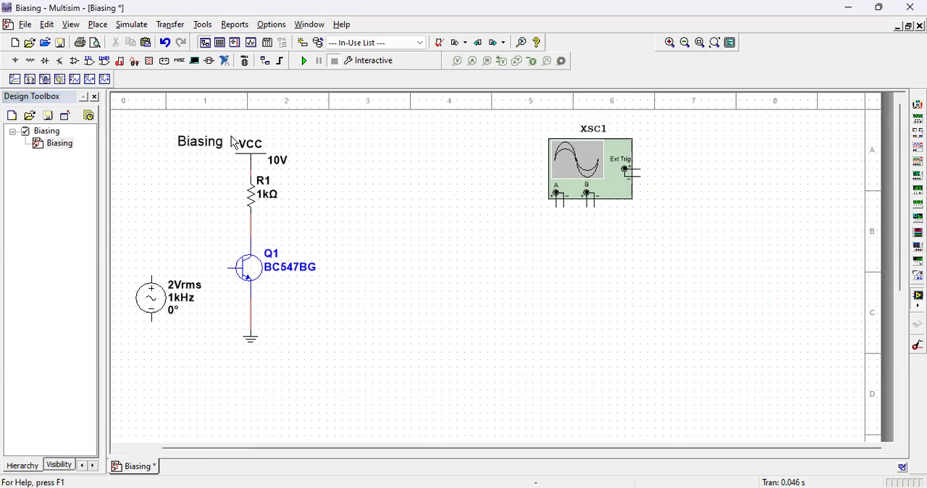
# Step: Shift the VCC, R1, Q1 and ground branch away from the AC source and place the Biasing title above the source
pyautogui.moveTo(229, 133); pyautogui.dragTo(317, 362)
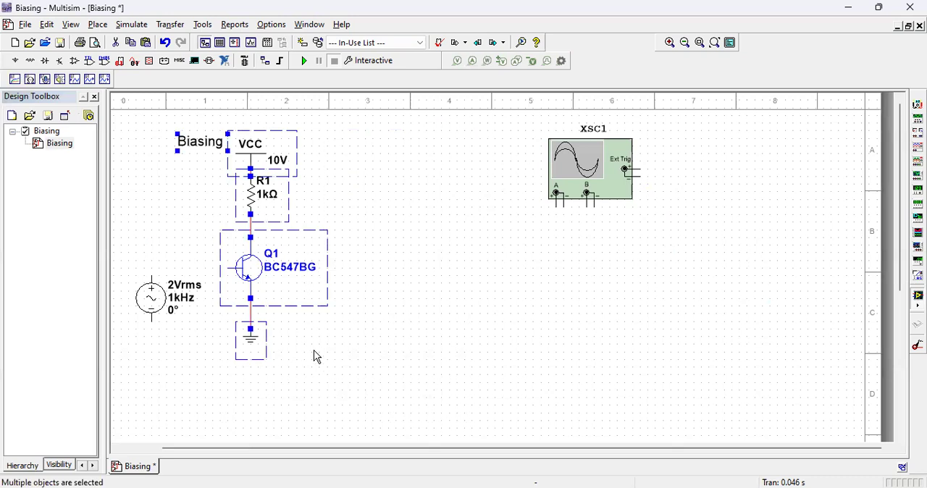
pyautogui.moveTo(253, 280); pyautogui.dragTo(301, 282)
pyautogui.click(267, 207)
pyautogui.click(254, 147)
pyautogui.moveTo(255, 149); pyautogui.dragTo(171, 145)
pyautogui.click(456, 247)
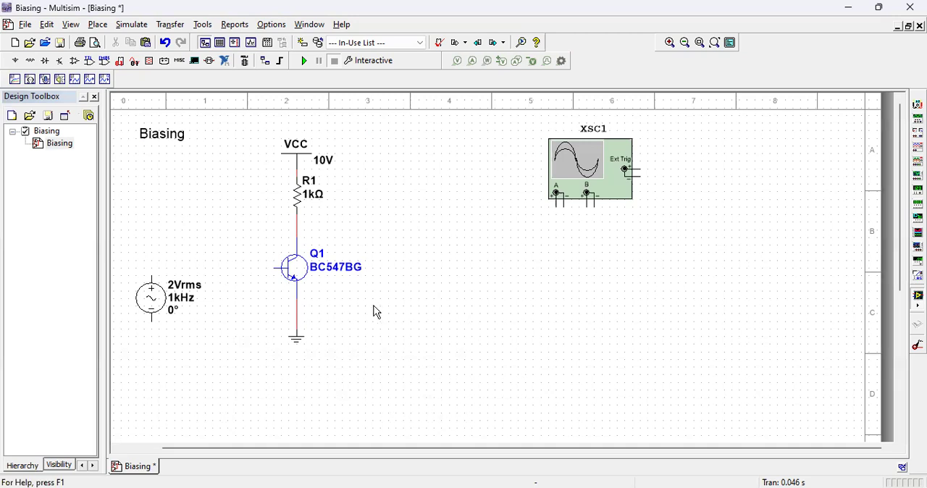
pyautogui.click(165, 302)
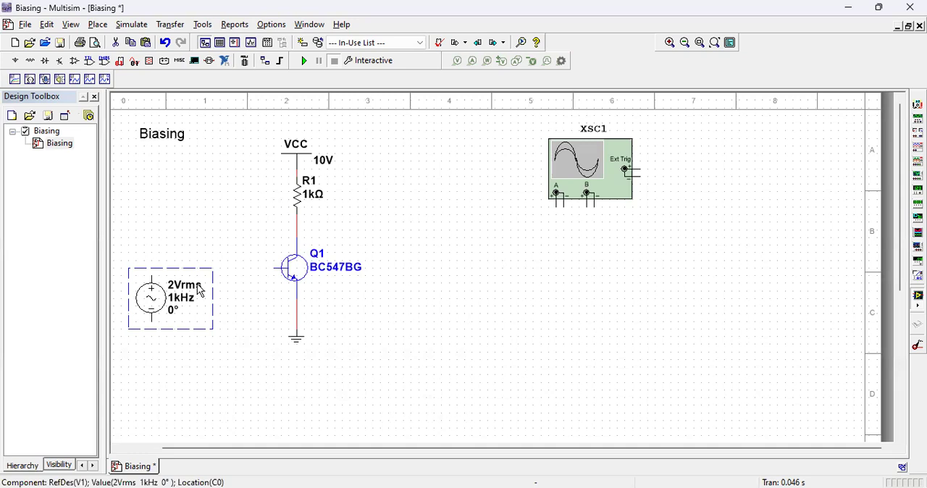
pyautogui.click(242, 314)
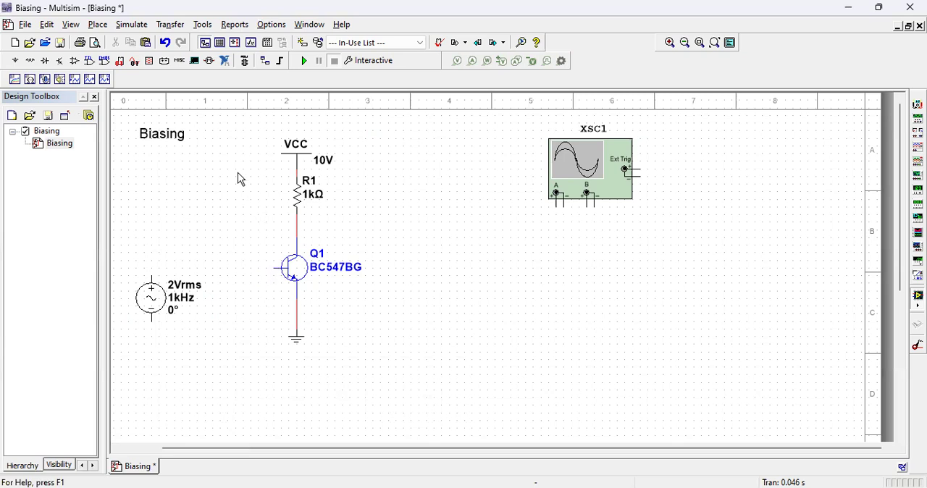
# Step: Place a DC_POWER source between the AC source and Q1 and wire its negative terminal to the emitter's ground line
pyautogui.click(18, 63)
pyautogui.click(384, 87)
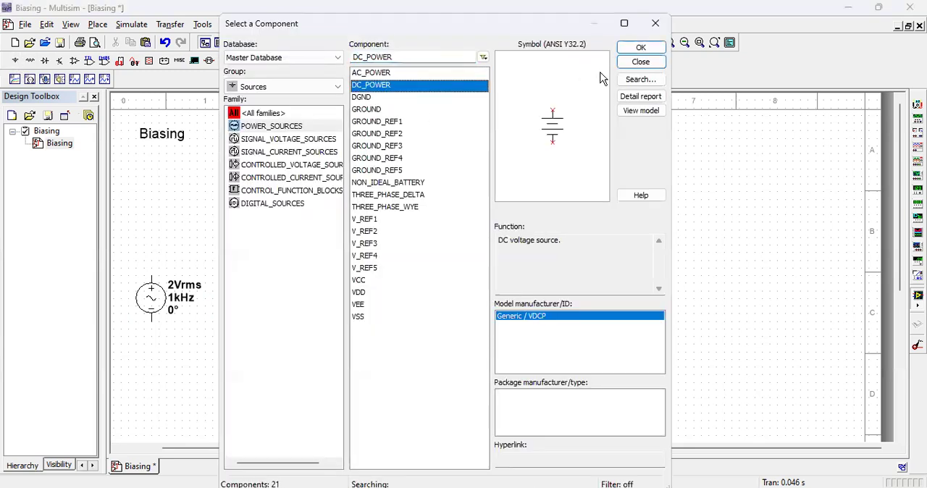
pyautogui.click(640, 48)
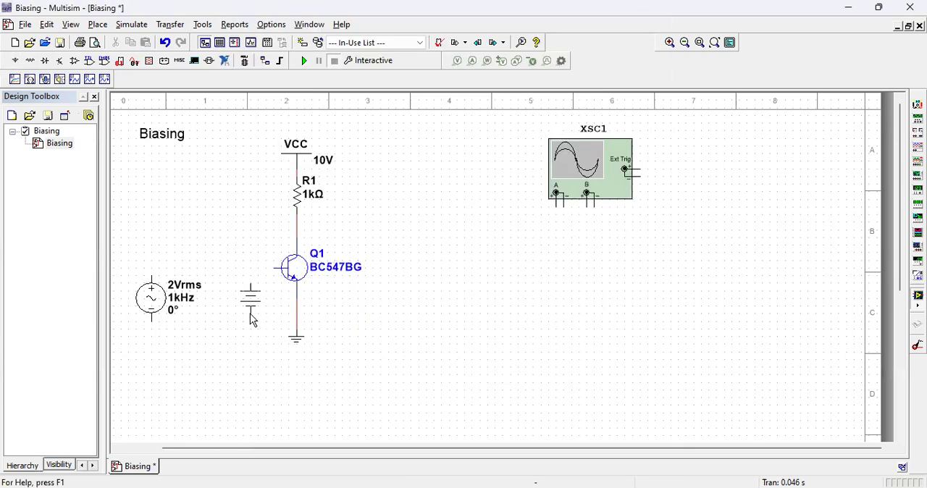
pyautogui.click(250, 327)
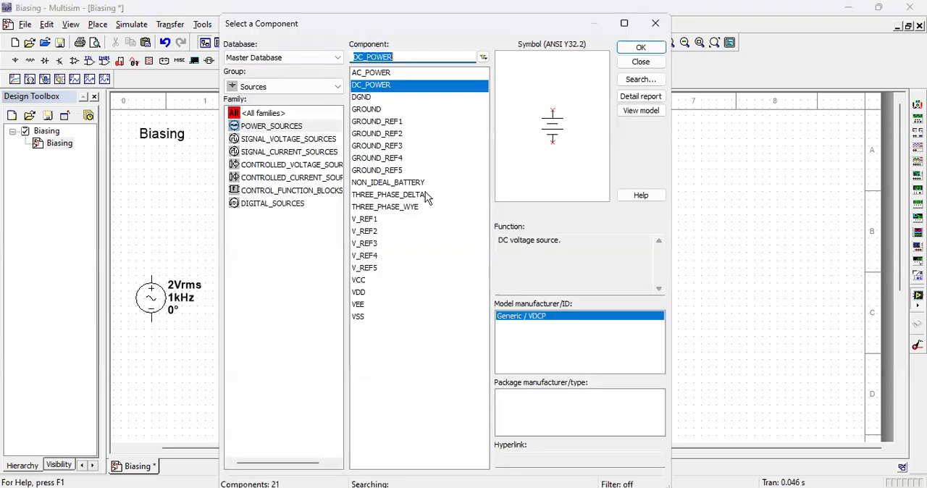
pyautogui.click(637, 64)
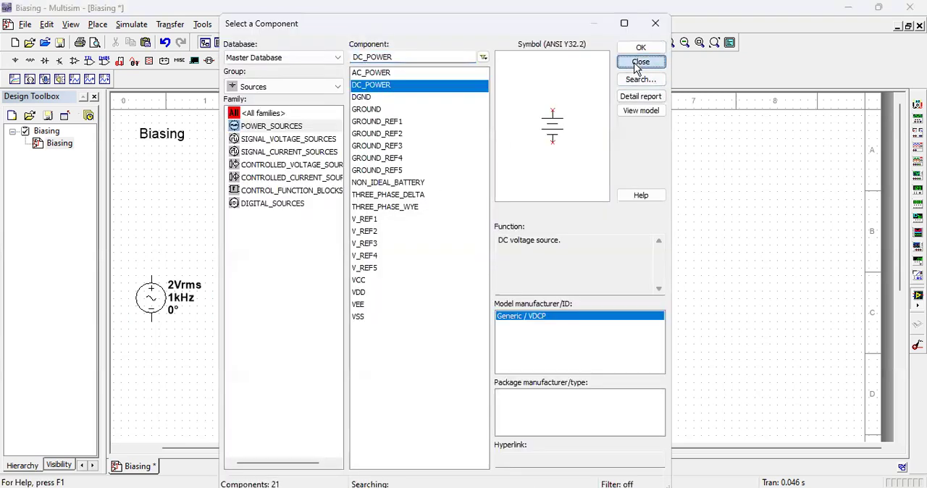
pyautogui.click(251, 318)
pyautogui.click(296, 321)
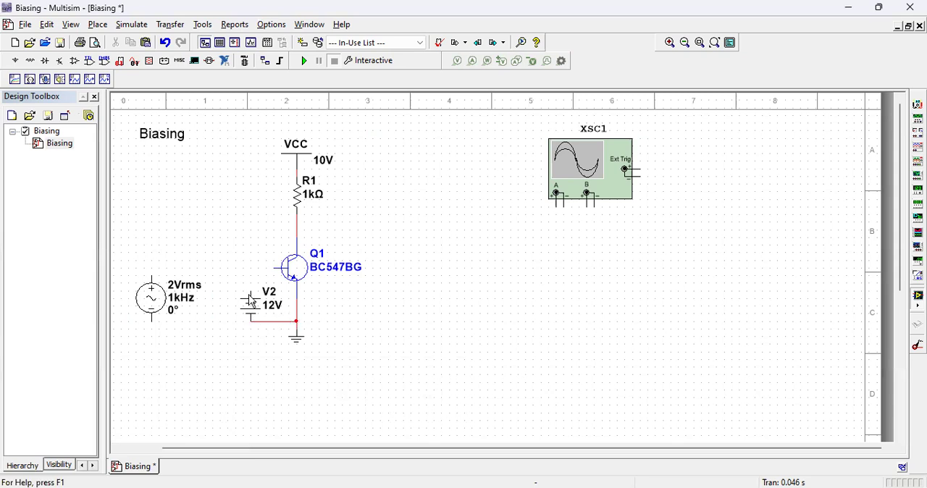
# Step: Lower the ground symbol and the DC source with its return wire, and connect the source's positive terminal to Q1's base
pyautogui.click(297, 339)
pyautogui.moveTo(297, 339); pyautogui.dragTo(297, 382)
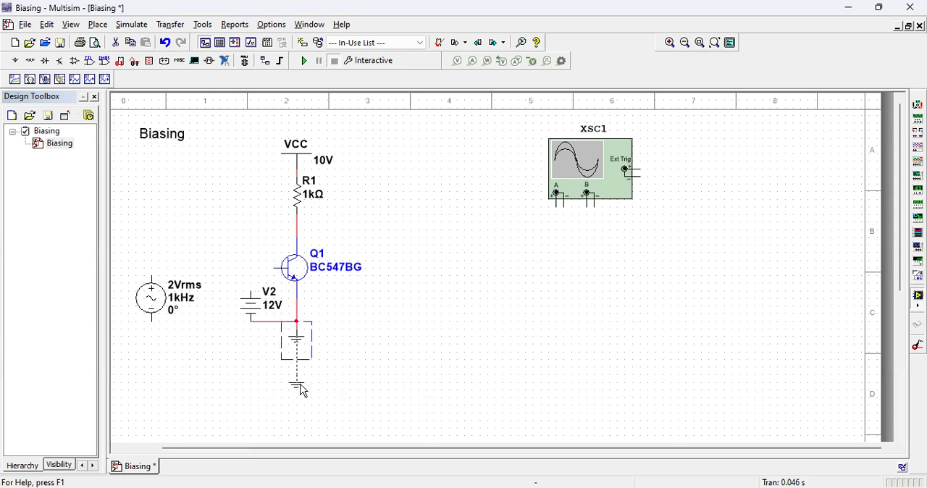
pyautogui.click(290, 321)
pyautogui.click(297, 359)
pyautogui.click(254, 327)
pyautogui.moveTo(255, 326); pyautogui.dragTo(250, 336)
pyautogui.click(351, 355)
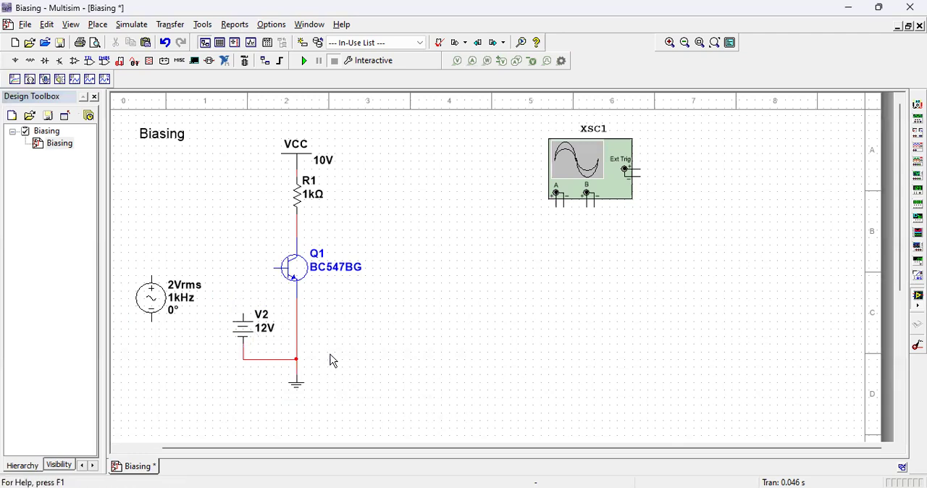
pyautogui.click(243, 313)
pyautogui.click(274, 268)
# Step: Set the DC source's voltage to 1 V and the AC source's RMS voltage to .5 V
pyautogui.click(245, 334)
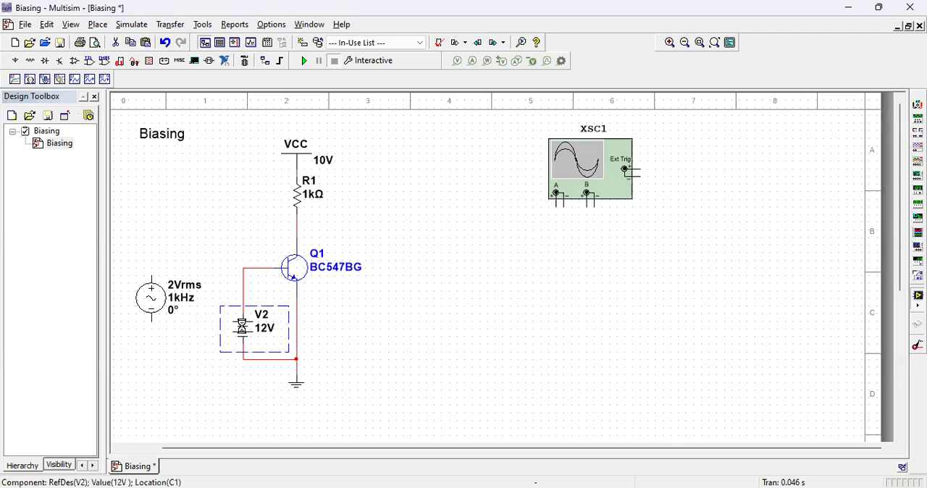
pyautogui.doubleClick(243, 326)
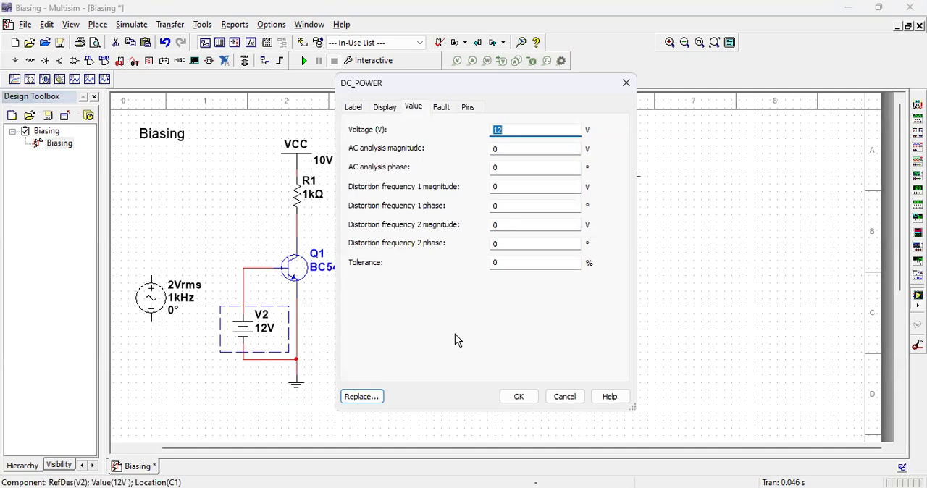
pyautogui.write('1')
pyautogui.click(517, 397)
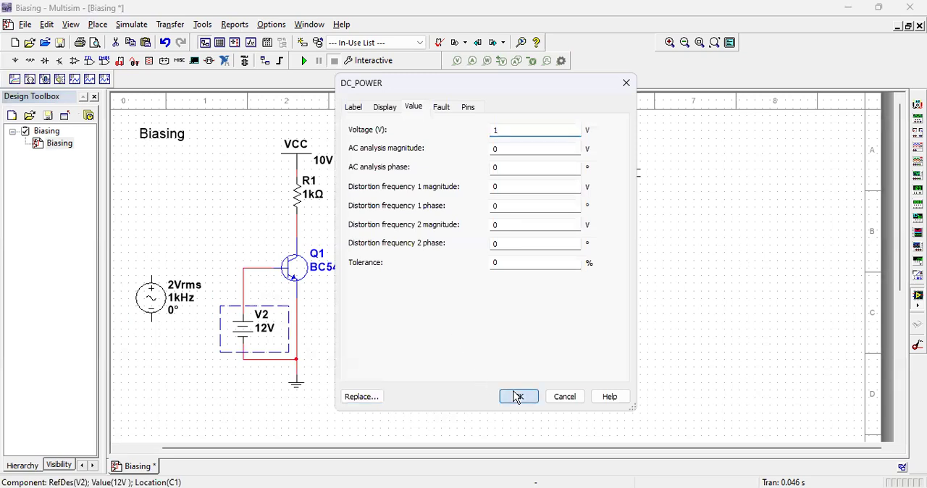
pyautogui.doubleClick(161, 305)
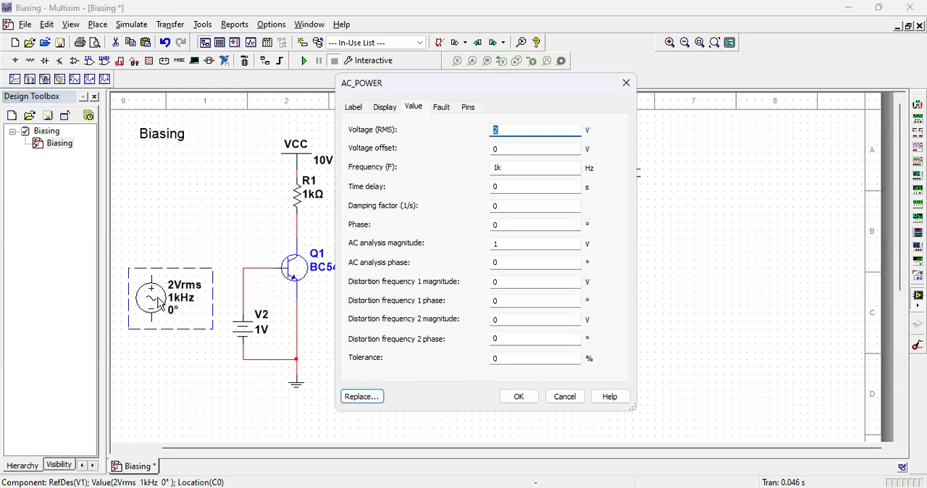
pyautogui.write('.5')
pyautogui.click(513, 397)
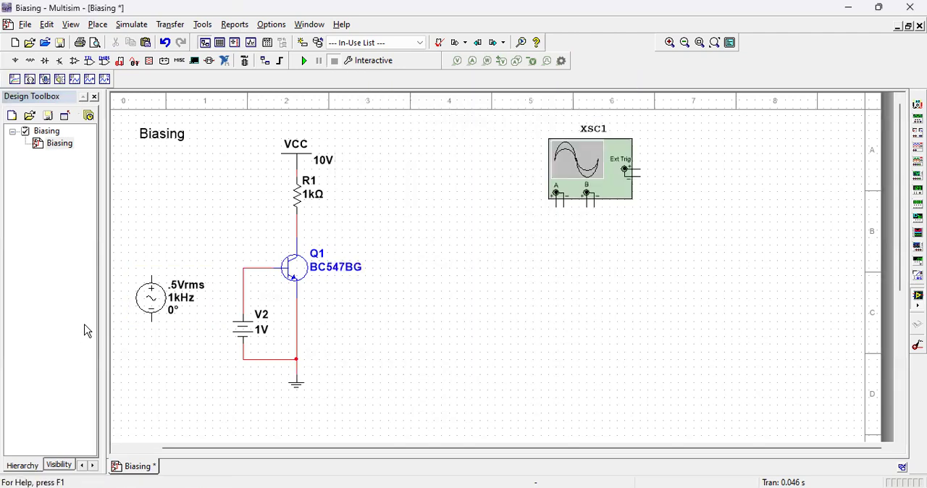
# Step: Wire the AC source in parallel with the DC source, between Q1's base line and the ground line
pyautogui.click(151, 277)
pyautogui.click(242, 268)
pyautogui.click(151, 321)
pyautogui.click(242, 360)
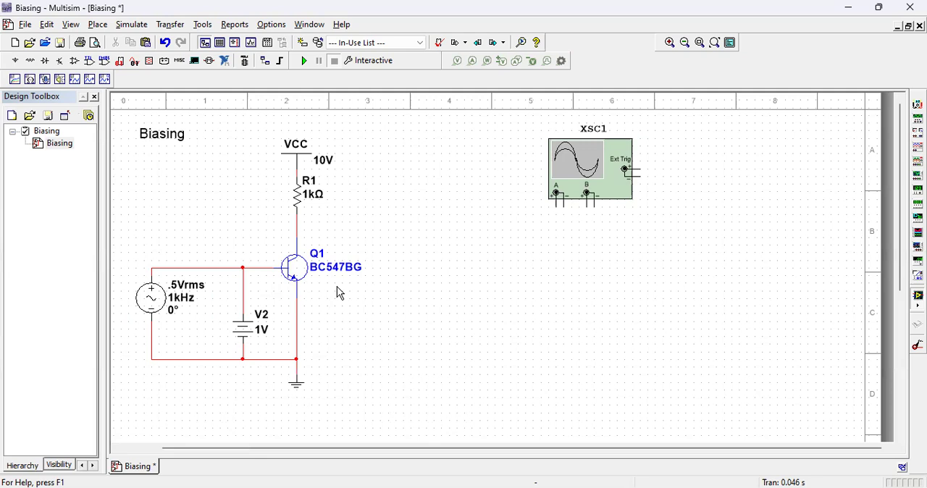
# Step: Set the DC source's voltage to 1.2 V
pyautogui.click(251, 333)
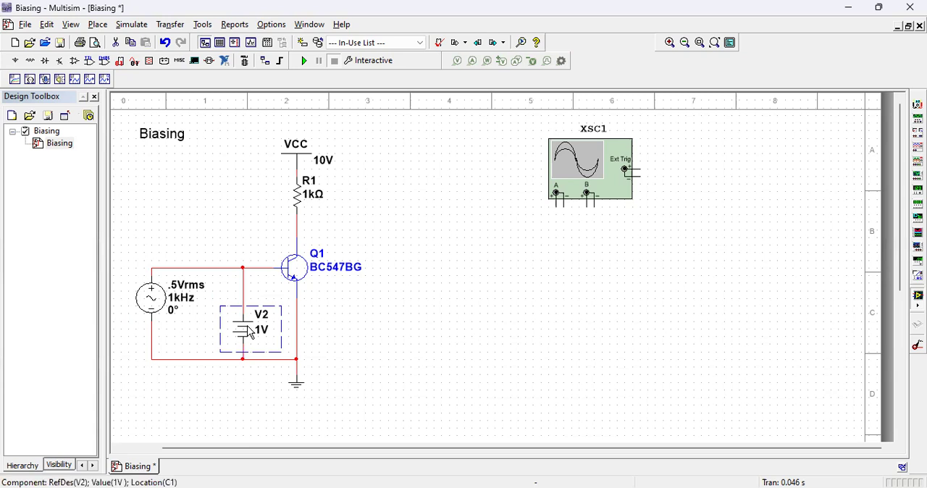
pyautogui.doubleClick(250, 332)
pyautogui.write('1.2')
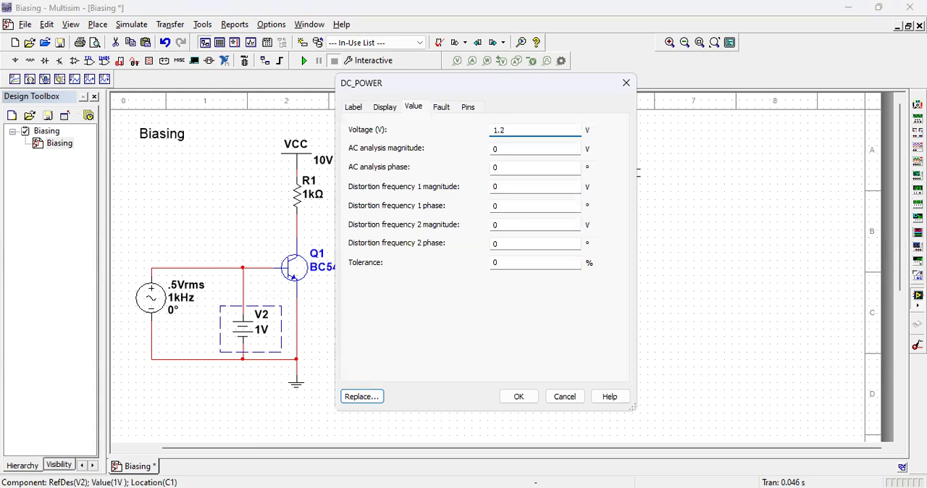
pyautogui.click(523, 398)
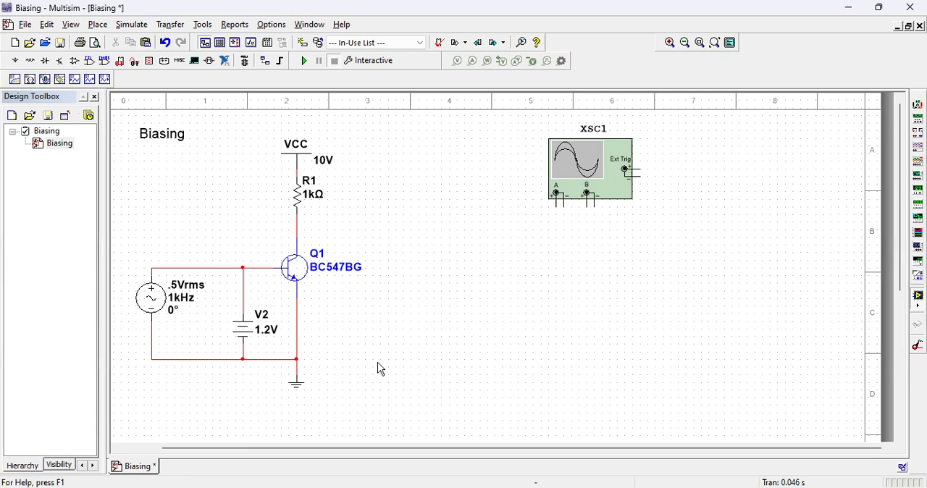
# Step: Set the AC source's RMS voltage to 0.2 V
pyautogui.click(151, 298)
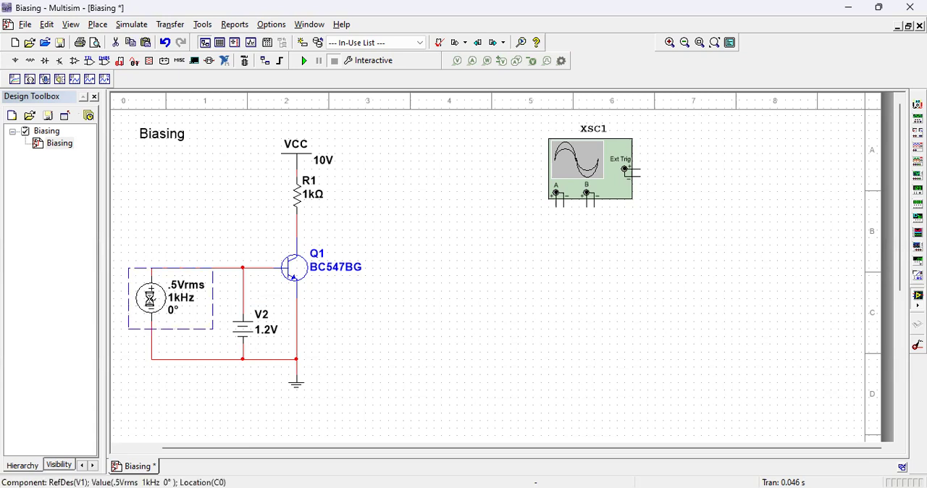
pyautogui.write('0.2')
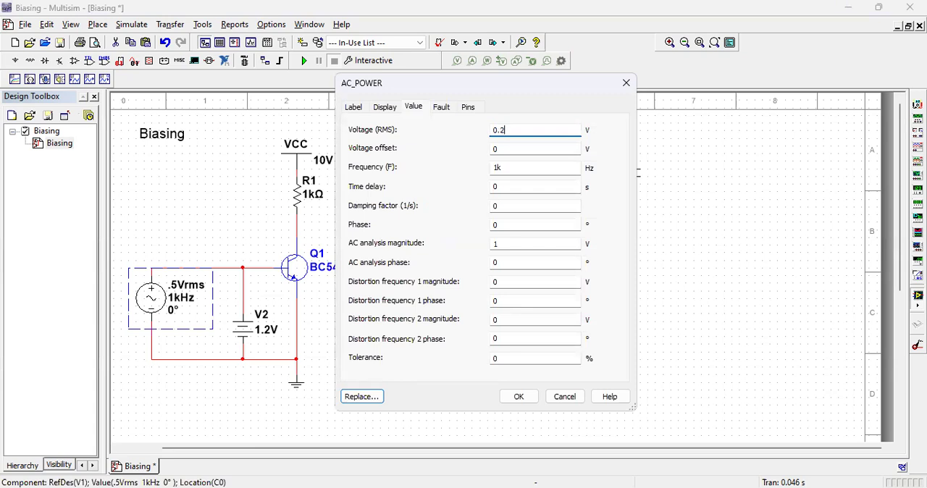
pyautogui.click(519, 403)
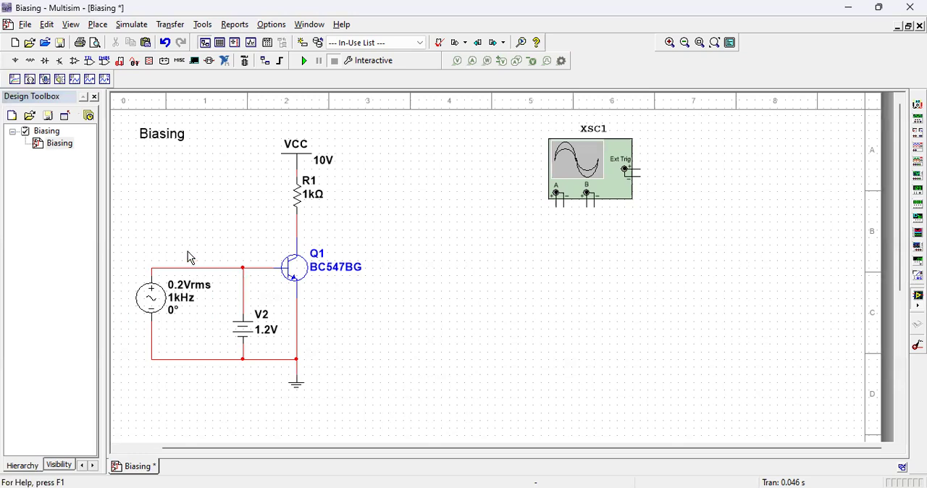
# Step: Add the text note "+0,3 / -0.3" above the wire from the AC source to the base
pyautogui.click(98, 24)
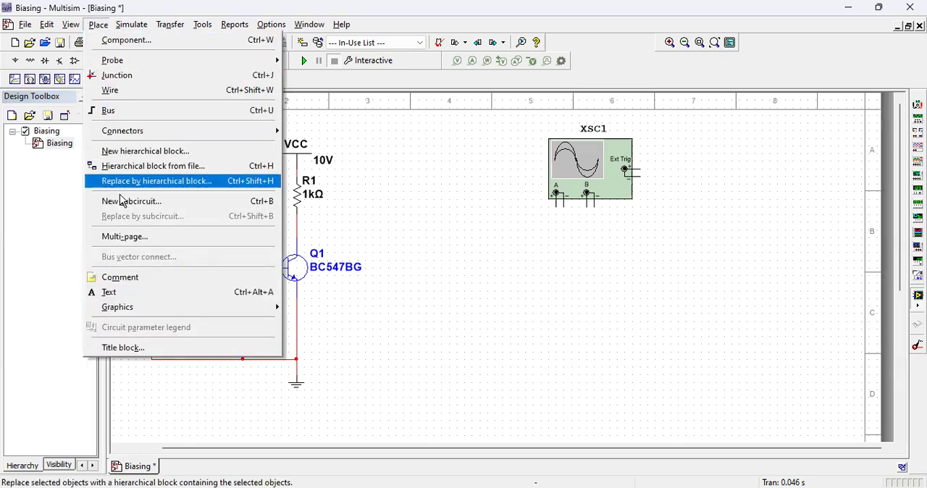
pyautogui.click(122, 293)
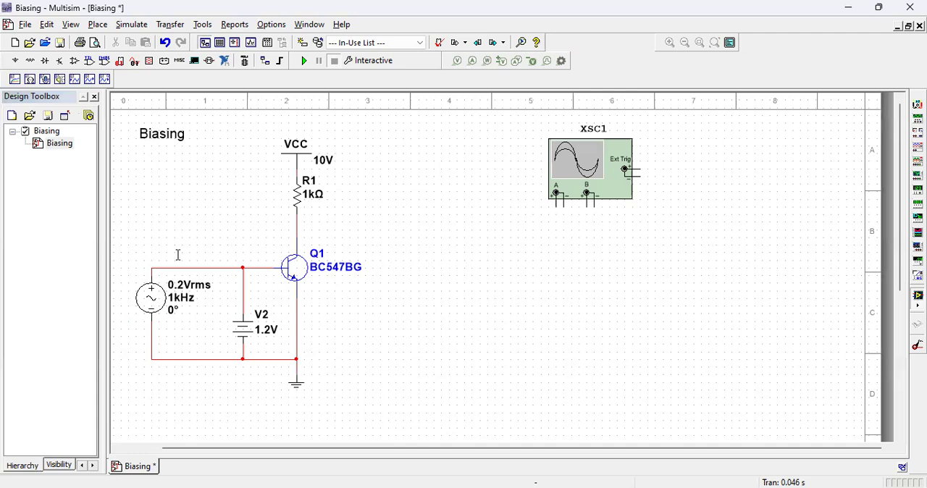
pyautogui.click(178, 254)
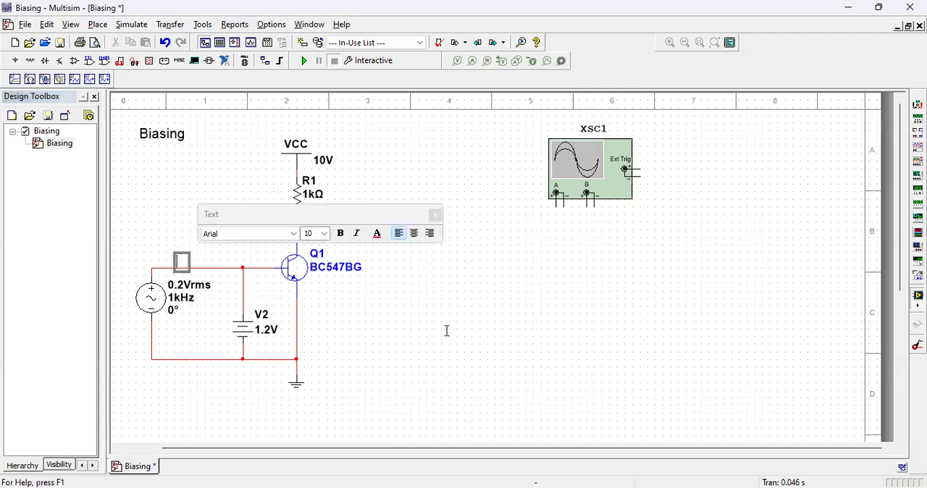
pyautogui.write('+0,3')
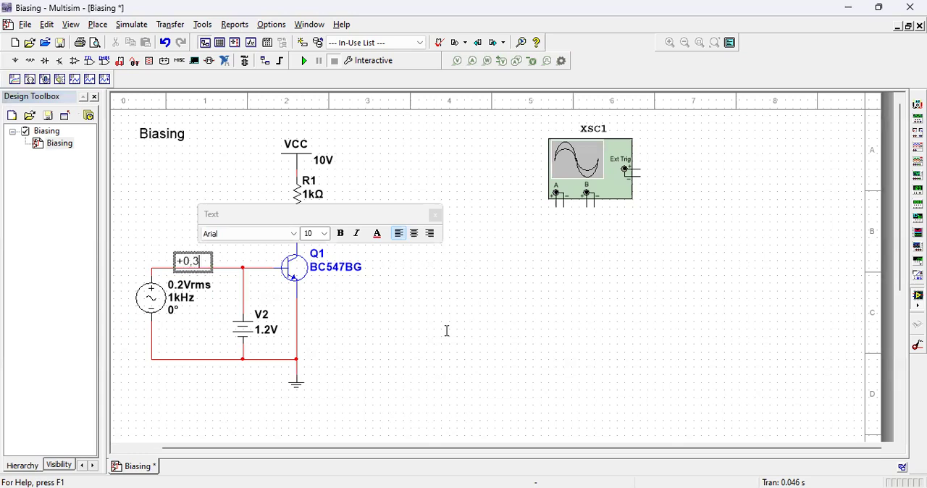
pyautogui.write(' / -0.3')
pyautogui.click(406, 355)
pyautogui.moveTo(187, 257); pyautogui.dragTo(184, 244)
pyautogui.click(367, 302)
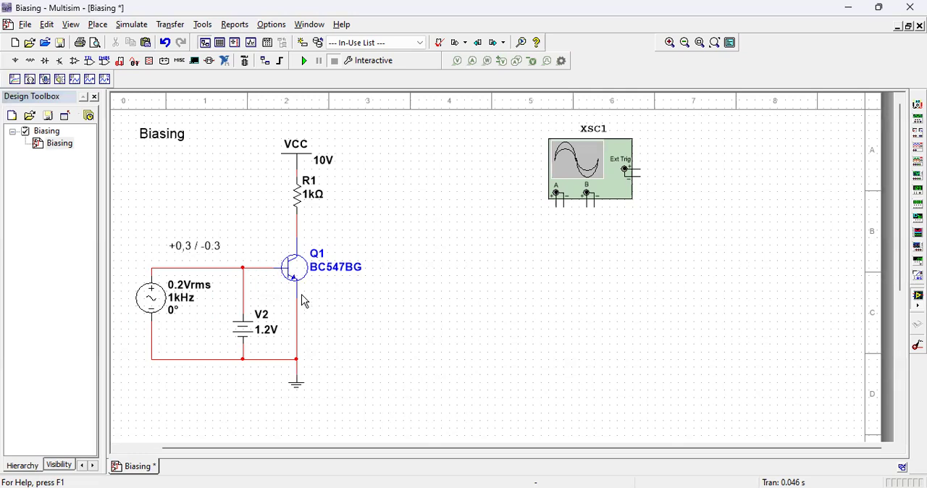
# Step: Move the AC source lower on its branch and delete the "+0,3 / -0.3" note
pyautogui.moveTo(153, 303); pyautogui.dragTo(155, 319)
pyautogui.click(347, 323)
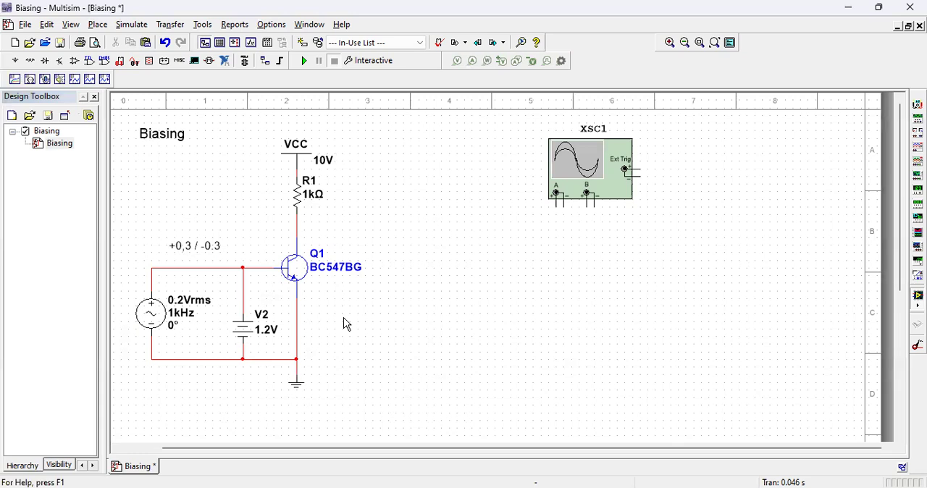
pyautogui.click(205, 250)
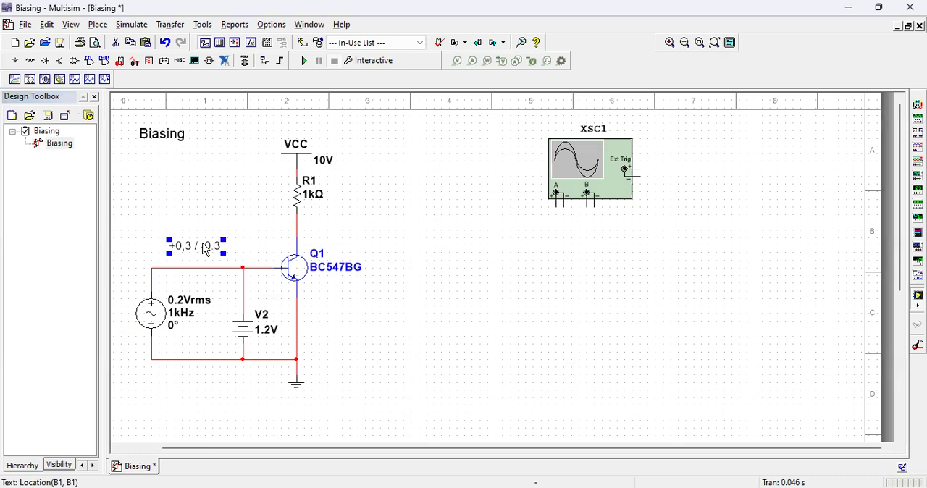
pyautogui.press('Delete')
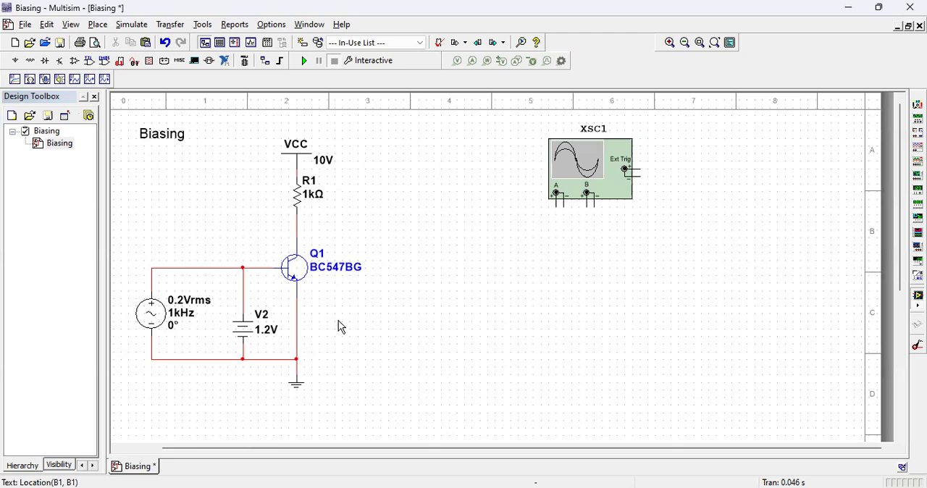
pyautogui.moveTo(152, 321); pyautogui.dragTo(155, 330)
pyautogui.click(358, 329)
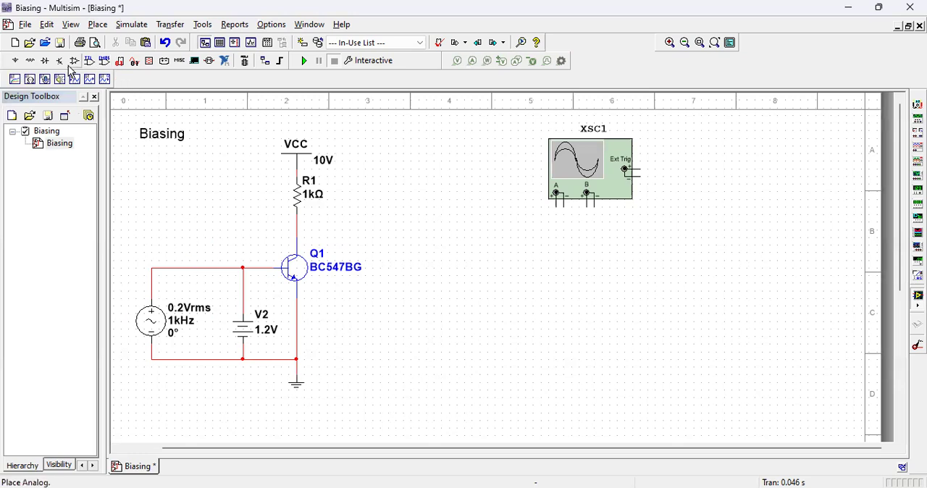
# Step: Insert a 1 µF capacitor in series in the wire between the AC source and the base node
pyautogui.click(30, 61)
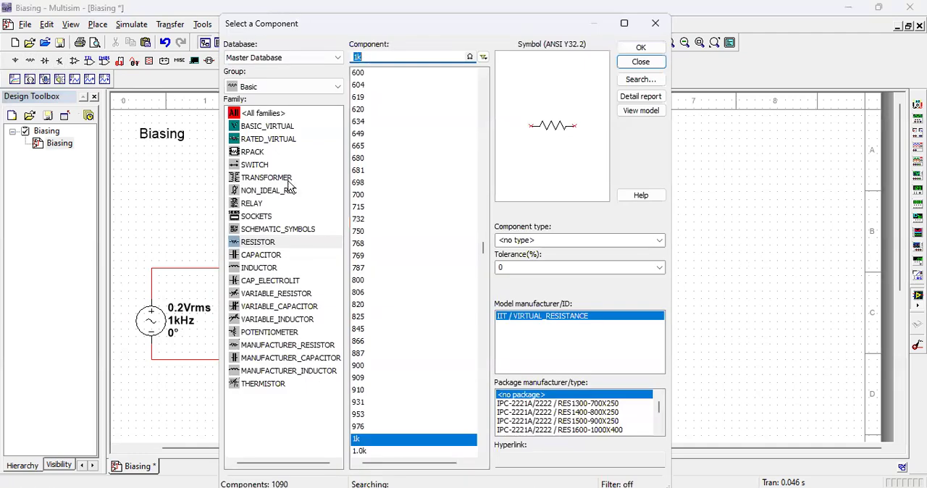
pyautogui.click(262, 254)
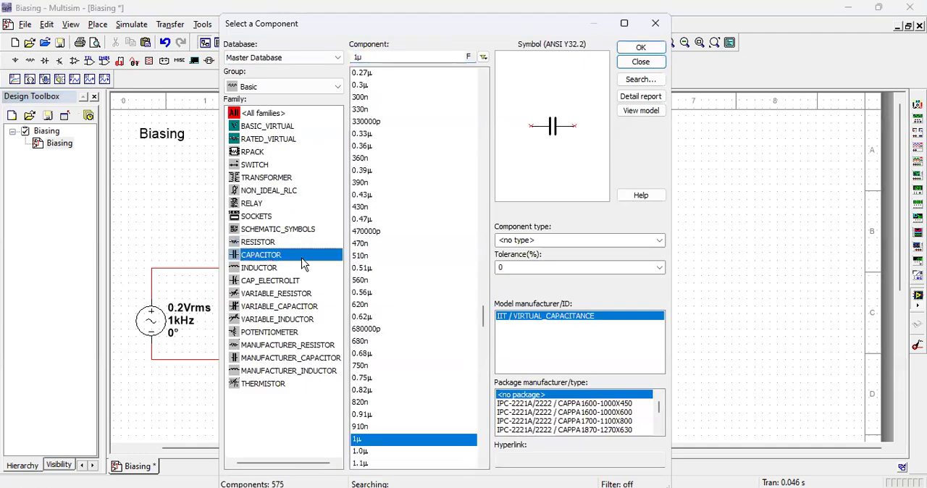
pyautogui.click(640, 47)
pyautogui.click(165, 269)
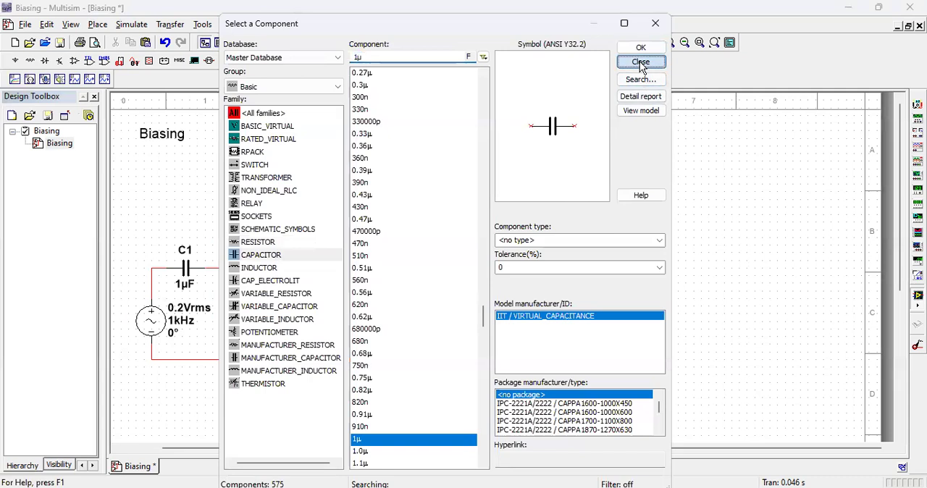
pyautogui.click(642, 64)
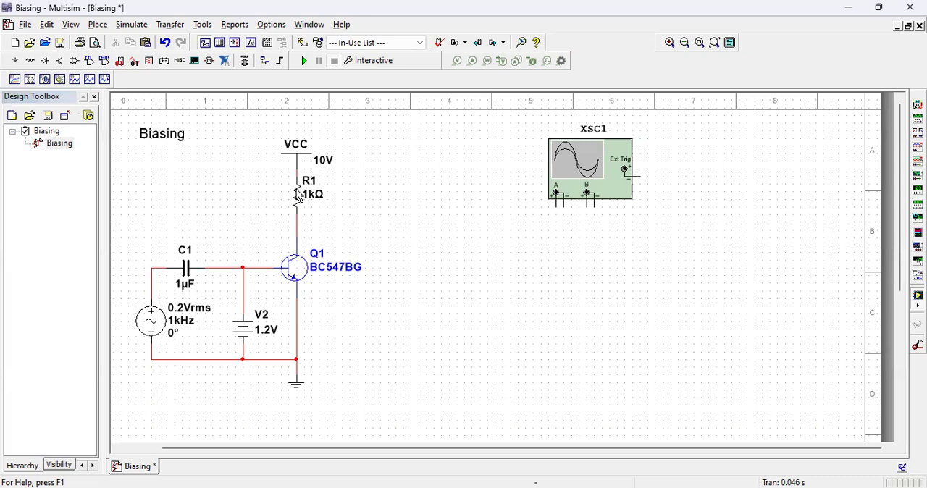
# Step: Place a 100 Ω resistor in the empty area between the transistor and the oscilloscope
pyautogui.click(32, 64)
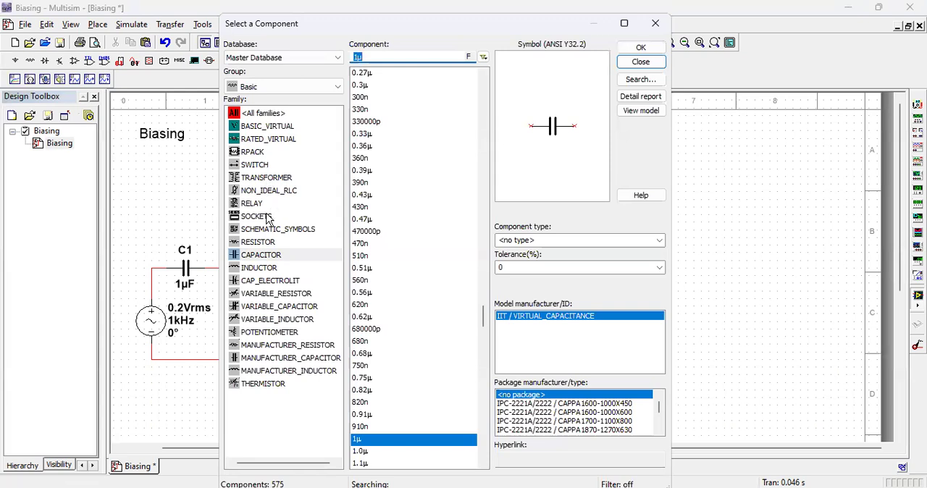
pyautogui.click(262, 243)
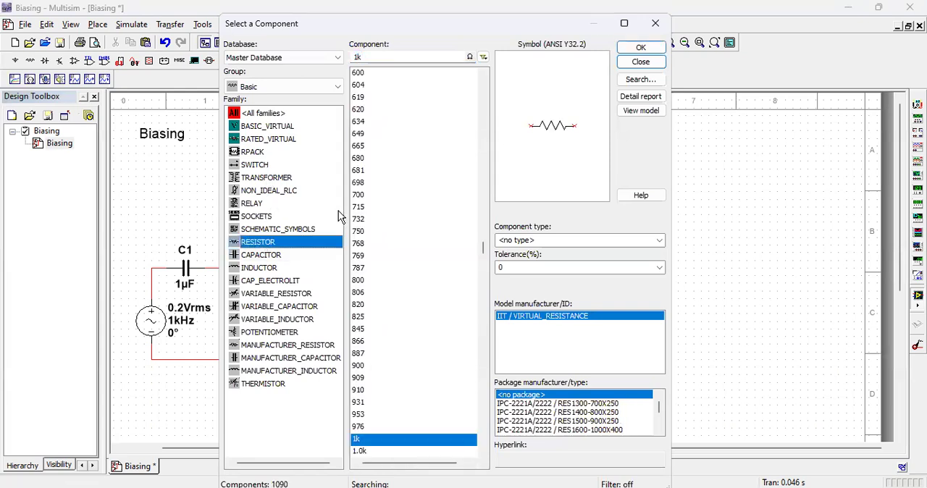
pyautogui.moveTo(485, 251); pyautogui.dragTo(484, 217)
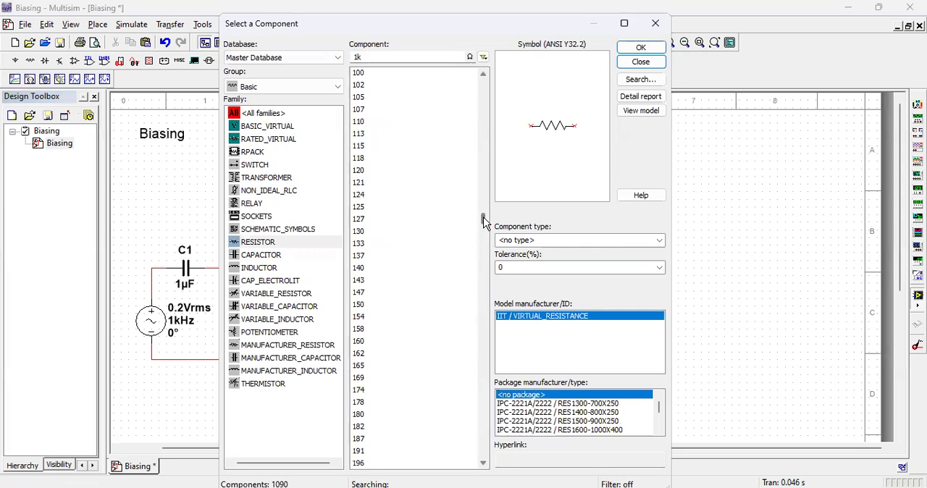
pyautogui.click(409, 70)
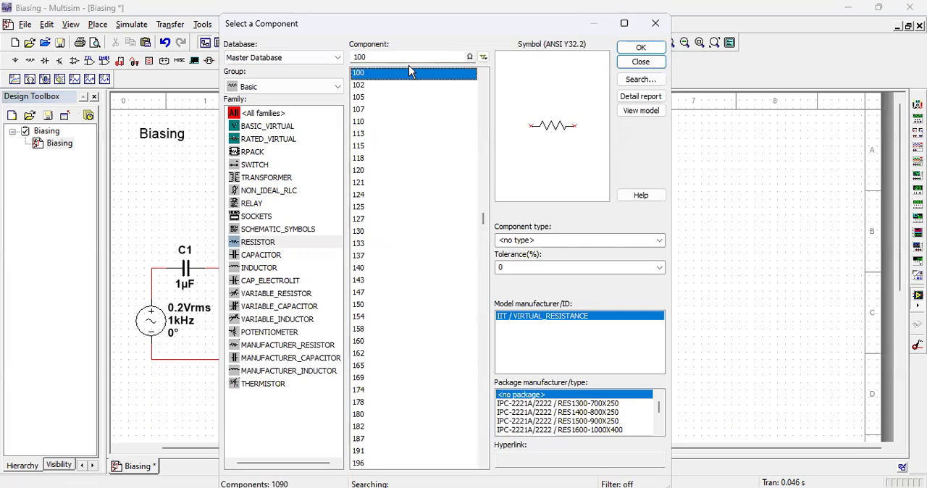
pyautogui.click(641, 47)
pyautogui.click(397, 247)
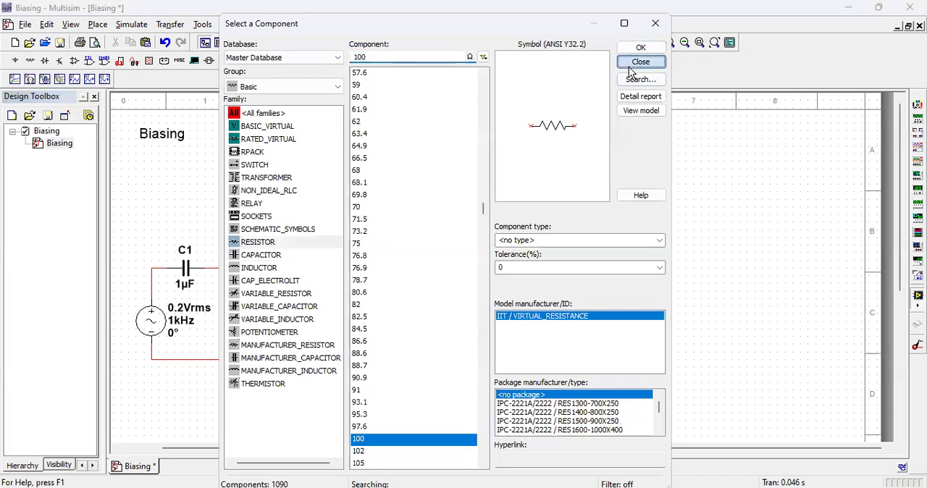
pyautogui.click(631, 63)
# Step: Rotate the new 100 Ω resistor 90° clockwise and insert it in the base branch above the 1.2 V source
pyautogui.rightClick(406, 235)
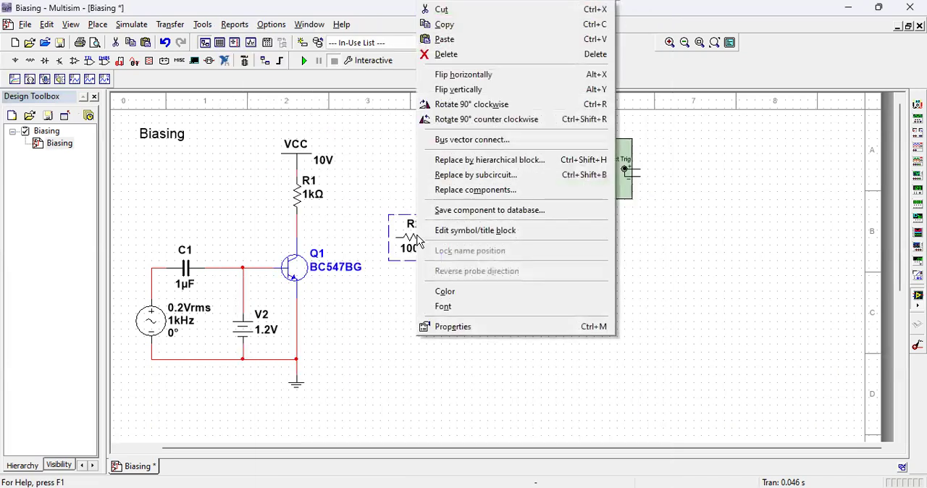
pyautogui.click(469, 105)
pyautogui.moveTo(414, 240); pyautogui.dragTo(247, 296)
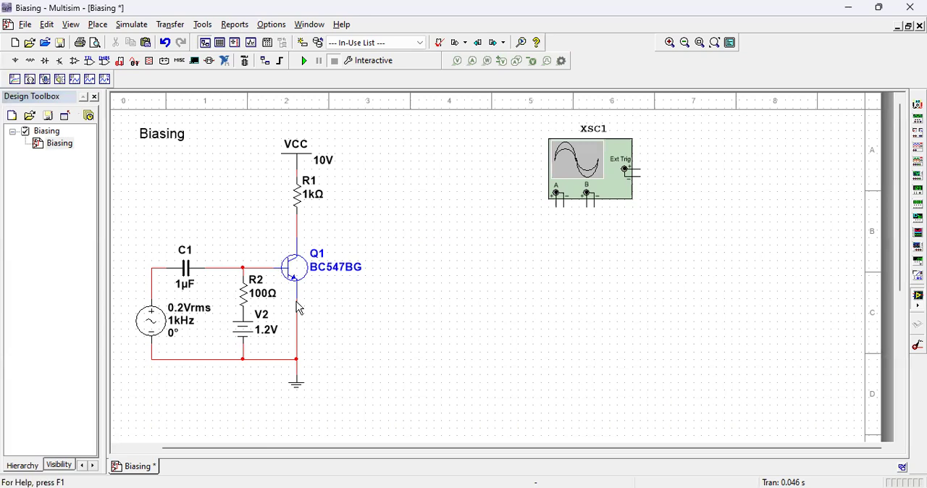
# Step: Move the 1.2 V source slightly lower on its branch and reconnect it to the ground wire
pyautogui.click(250, 332)
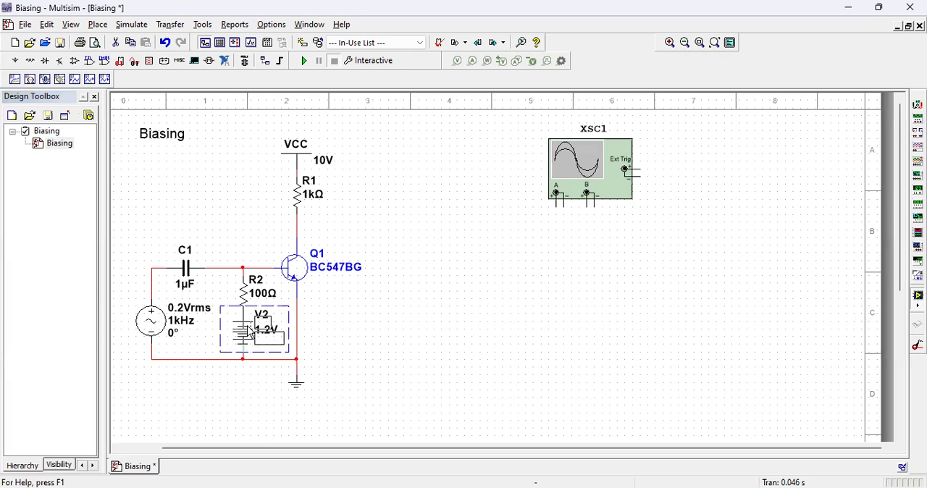
pyautogui.click(323, 330)
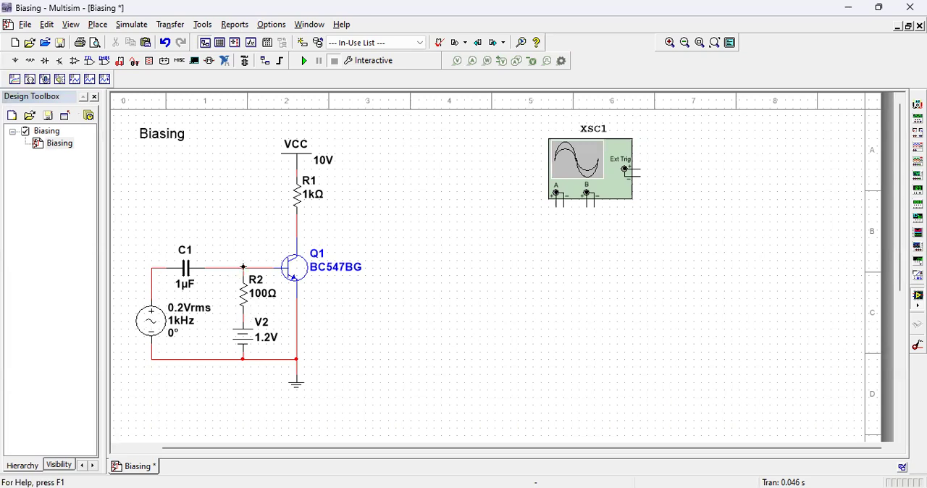
pyautogui.click(245, 359)
# Step: Copy the 100 Ω base resistor and insert the copy between the transistor's emitter and ground
pyautogui.click(244, 299)
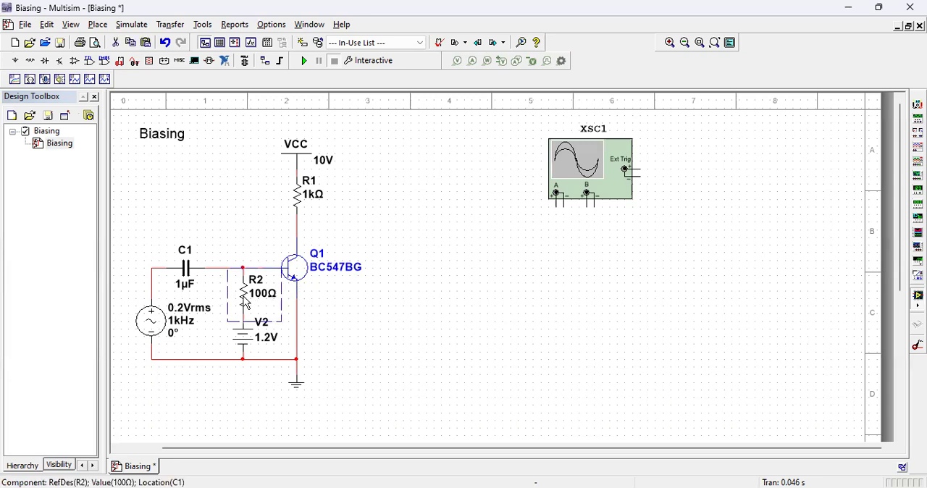
pyautogui.click(405, 297)
pyautogui.hotkey('ctrl', 'v')
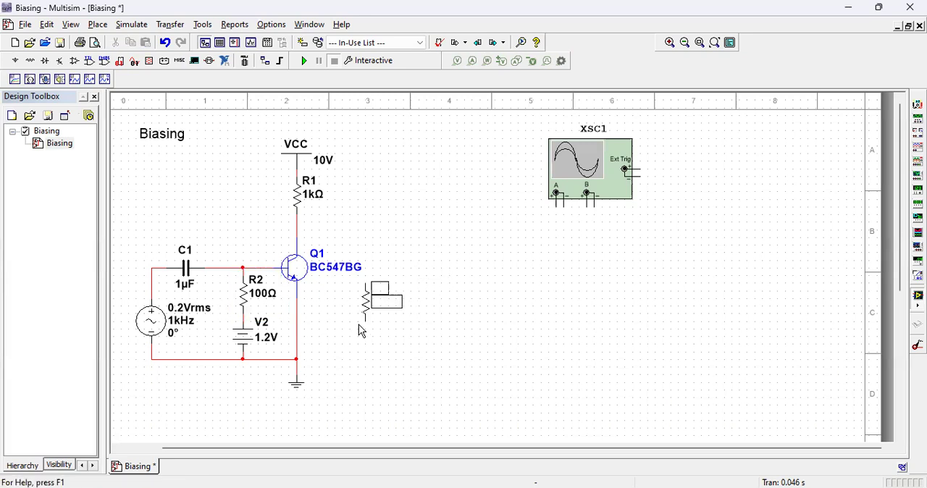
pyautogui.click(301, 351)
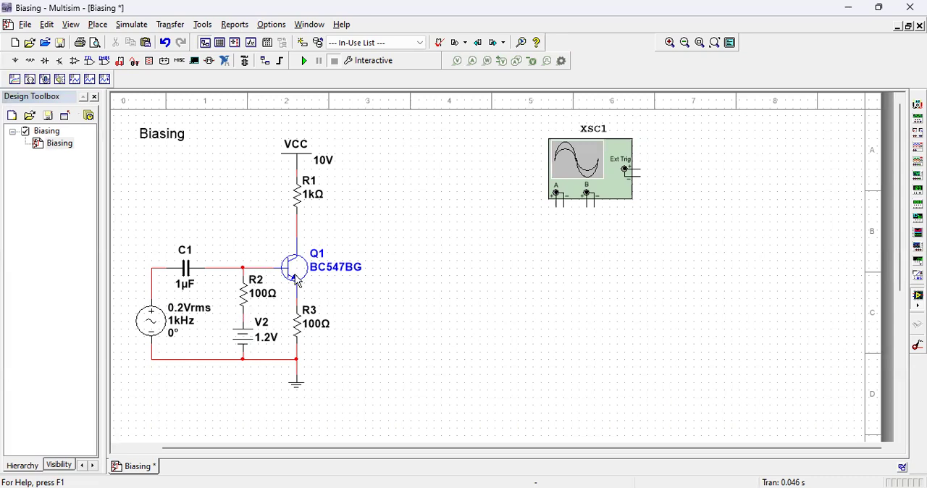
# Step: Move the oscilloscope closer to the circuit and wire its Channel A positive input to the node between the AC source and C1
pyautogui.click(577, 189)
pyautogui.moveTo(577, 190); pyautogui.dragTo(432, 190)
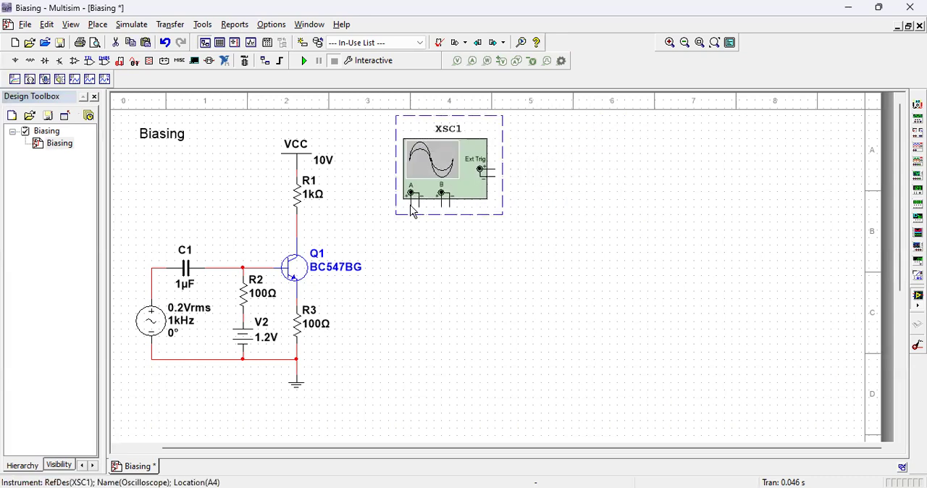
pyautogui.click(415, 235)
pyautogui.click(410, 193)
pyautogui.click(152, 268)
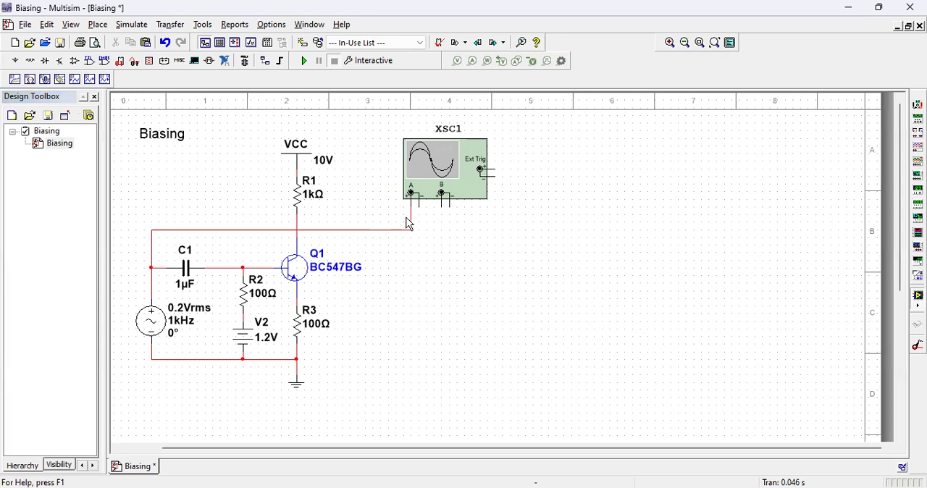
# Step: Shift the horizontal run of the Channel A wire slightly upward to leave room above the transistor's collector
pyautogui.click(355, 229)
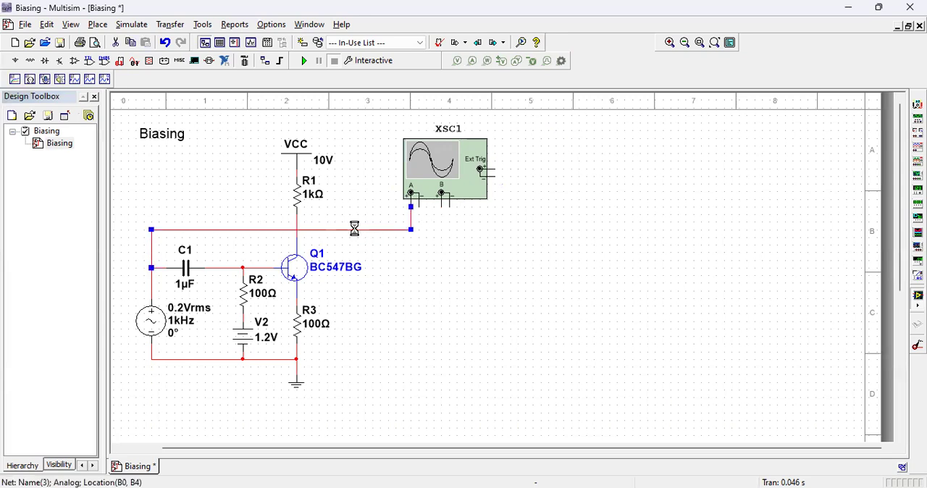
pyautogui.doubleClick(355, 229)
pyautogui.click(447, 438)
pyautogui.moveTo(340, 231); pyautogui.dragTo(346, 222)
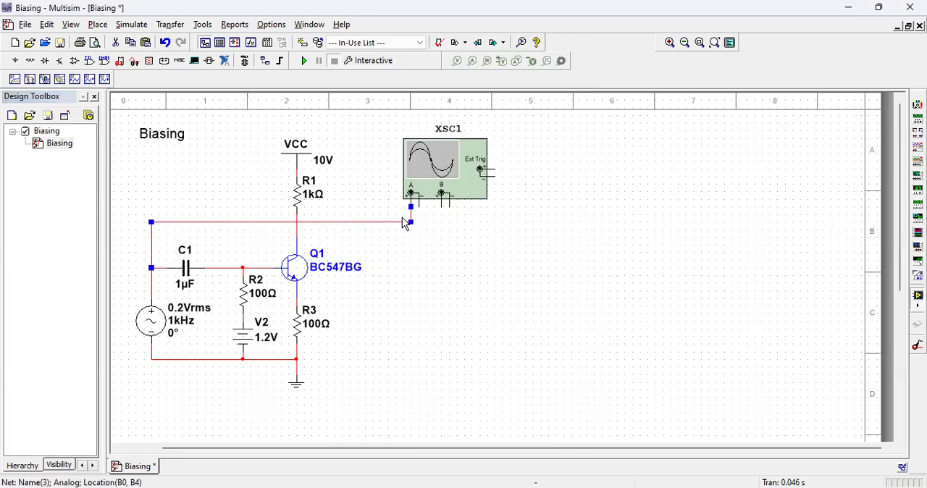
# Step: Wire the oscilloscope's Channel B positive input to the collector node and color that wire segment blue
pyautogui.click(439, 210)
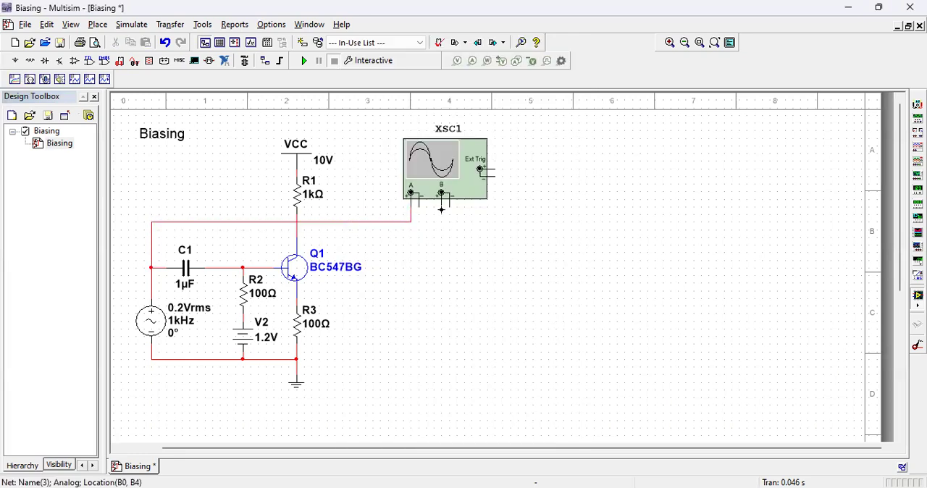
pyautogui.click(296, 230)
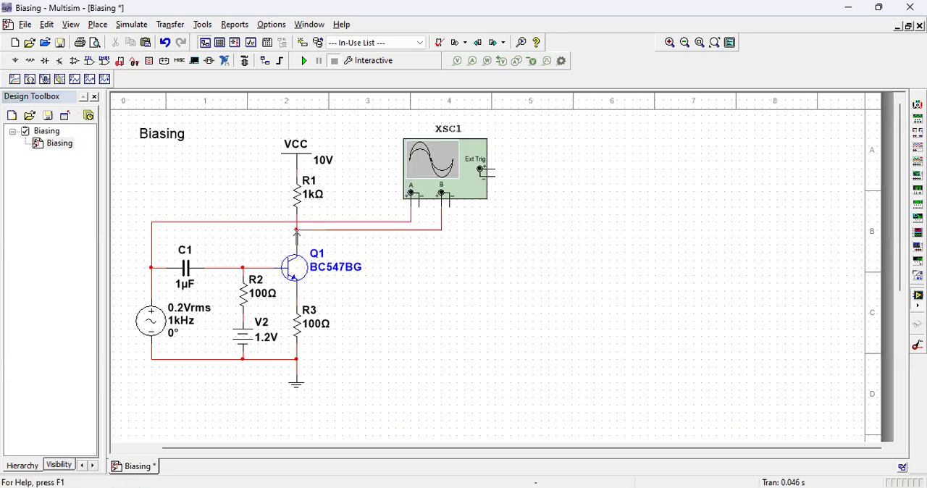
pyautogui.rightClick(354, 231)
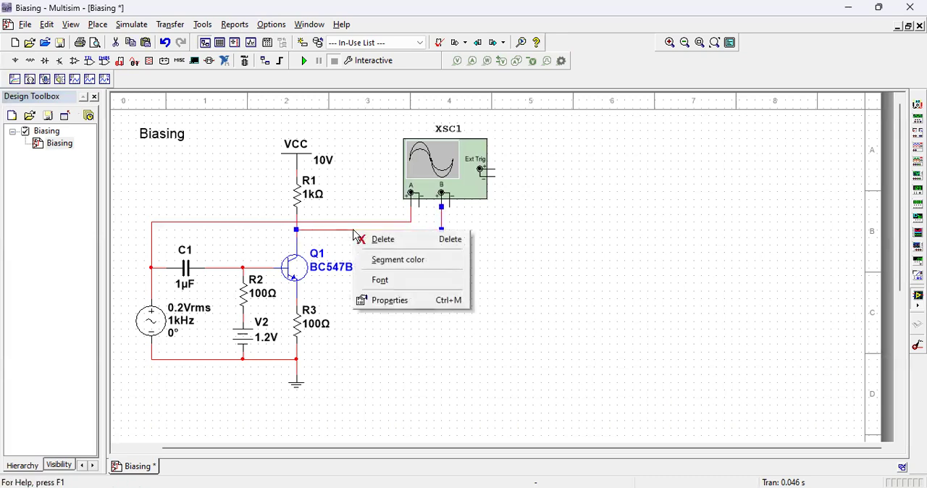
pyautogui.click(384, 263)
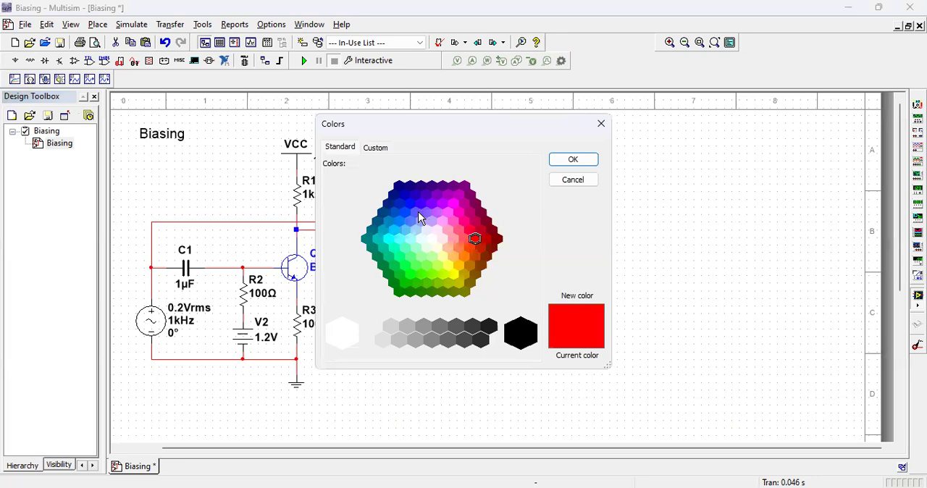
pyautogui.click(417, 212)
pyautogui.click(573, 160)
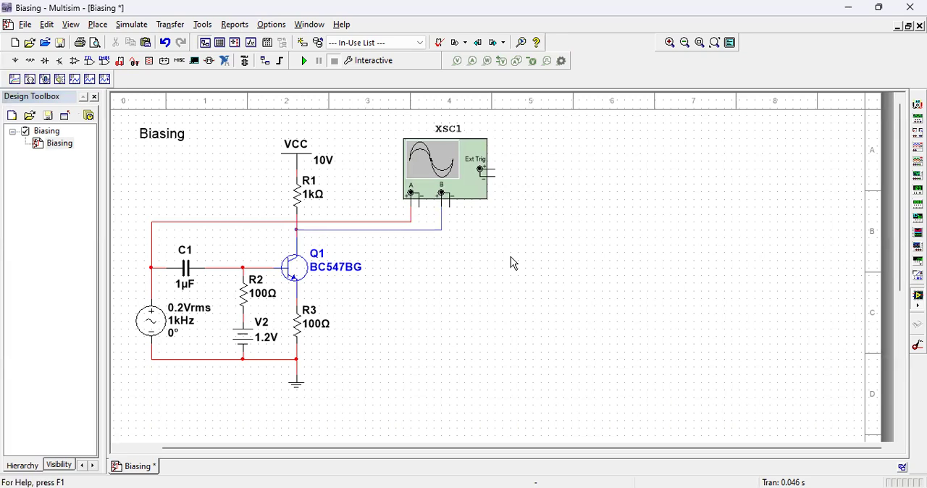
# Step: Open the oscilloscope, run the simulation briefly to capture both channels, and stop it
pyautogui.click(475, 195)
pyautogui.doubleClick(474, 195)
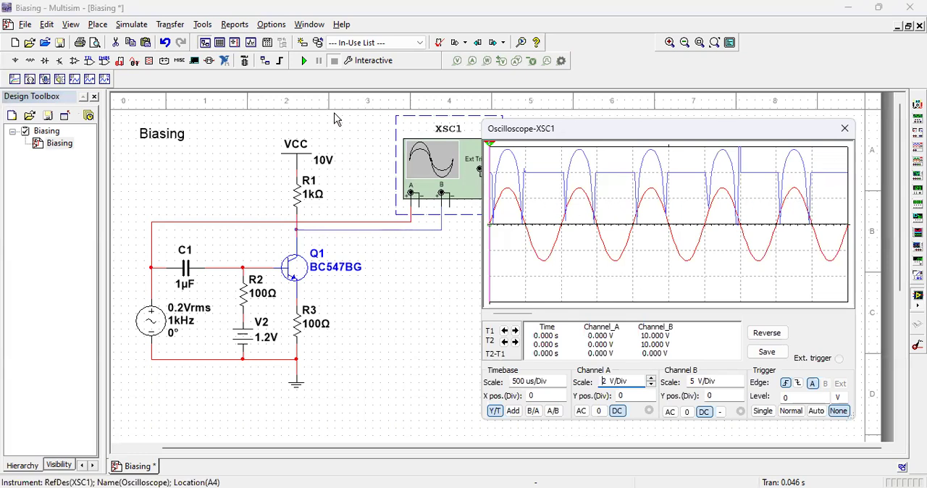
pyautogui.click(305, 63)
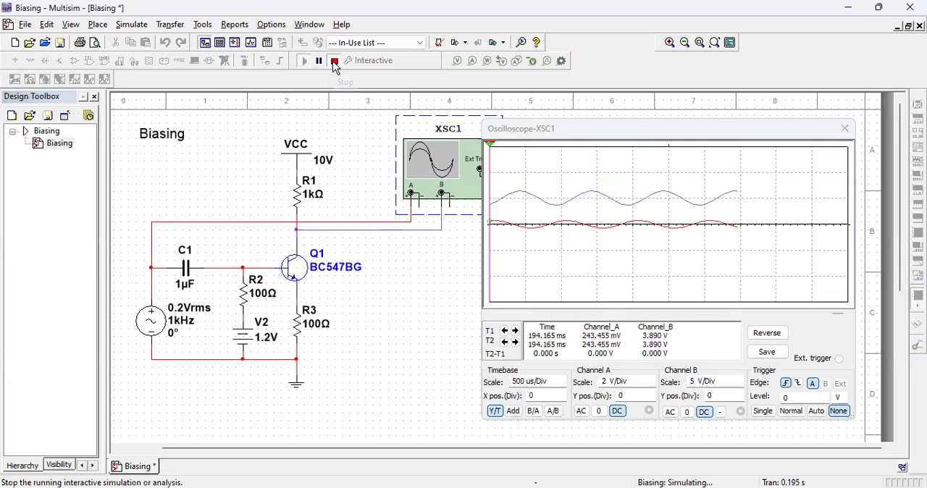
pyautogui.click(335, 63)
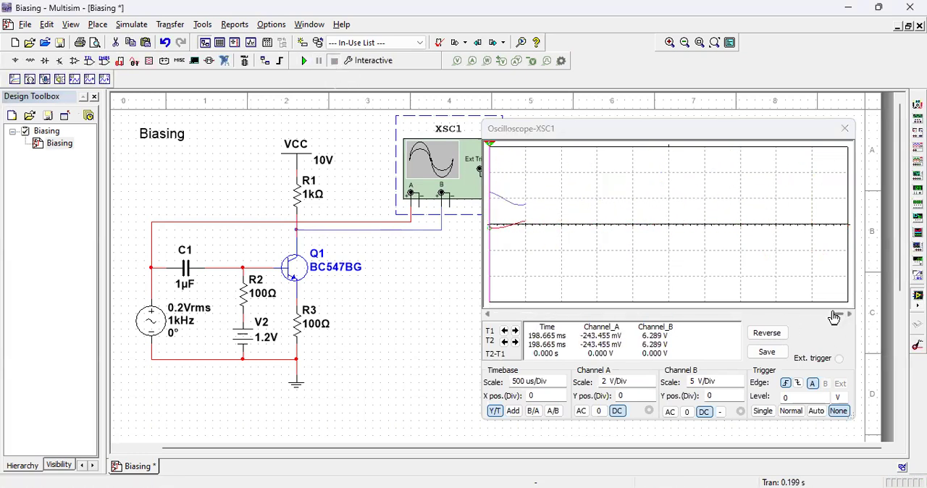
# Step: Set the oscilloscope's Channel A scale to 200 mV/Div on a full screen of recorded waveforms
pyautogui.moveTo(833, 317); pyautogui.dragTo(804, 316)
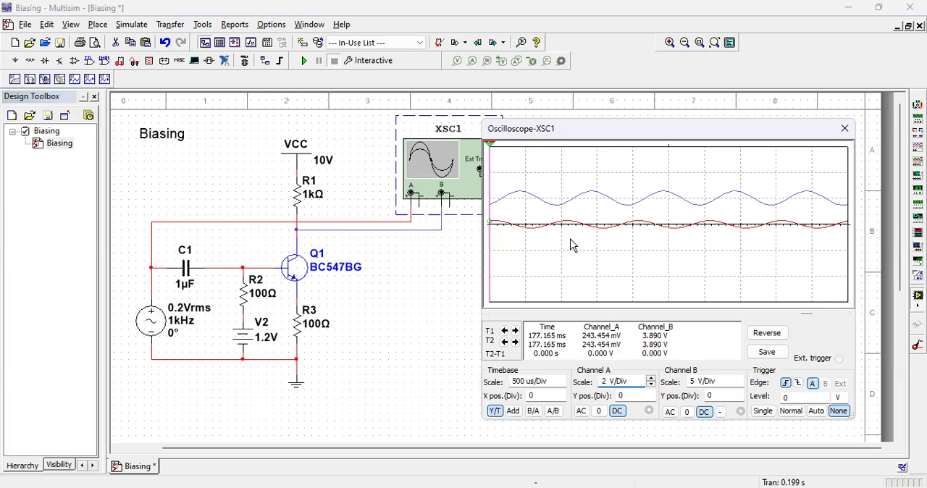
pyautogui.click(650, 385)
pyautogui.click(650, 385)
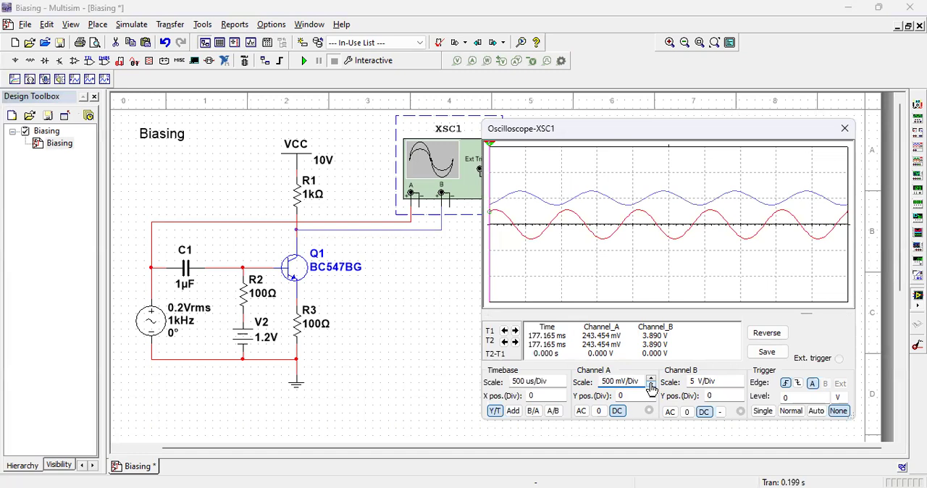
pyautogui.click(650, 385)
# Step: Try a Channel B scale of 2 V/Div and restore it to 5 V/Div
pyautogui.click(738, 386)
pyautogui.click(739, 386)
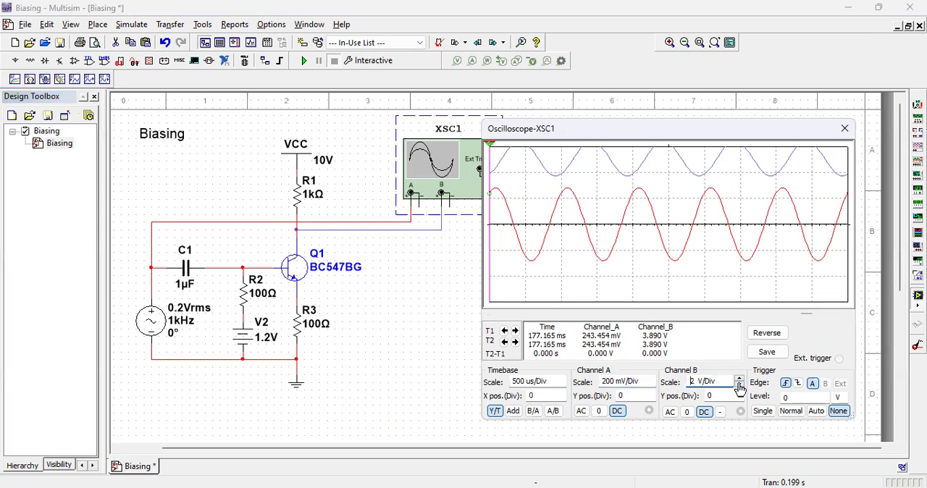
pyautogui.click(739, 388)
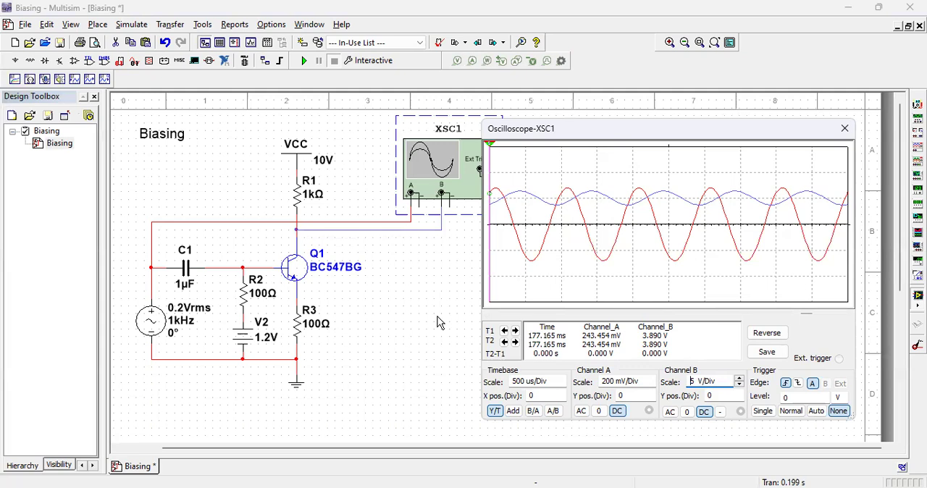
# Step: Place a current probe on the wire between R1 and the collector and move its readout box clear of the VCC symbol
pyautogui.click(472, 63)
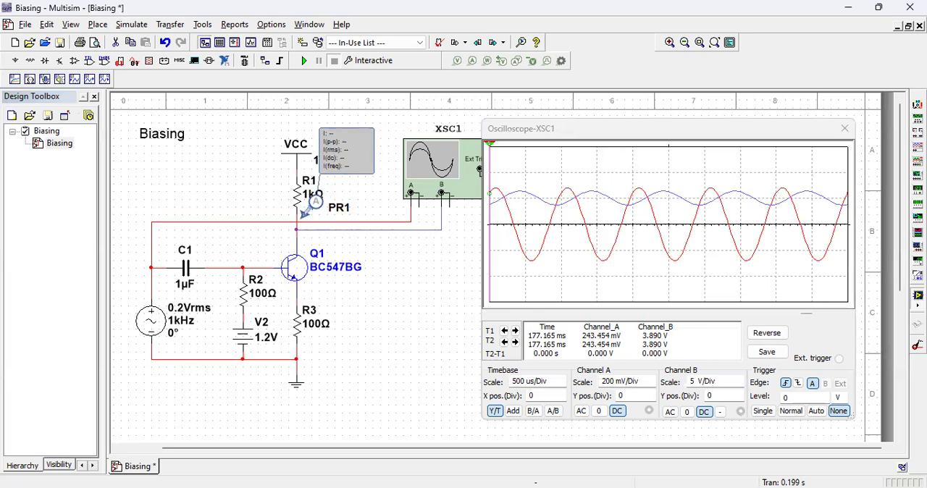
pyautogui.click(298, 213)
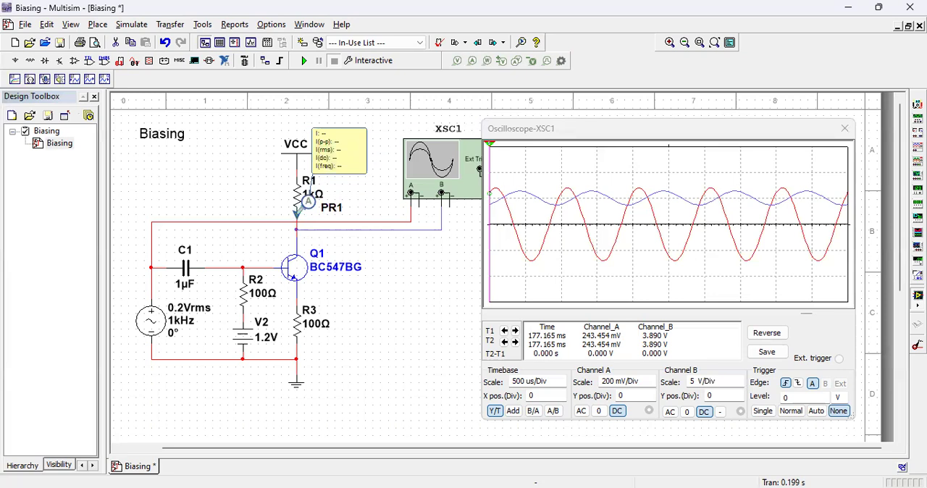
pyautogui.click(360, 168)
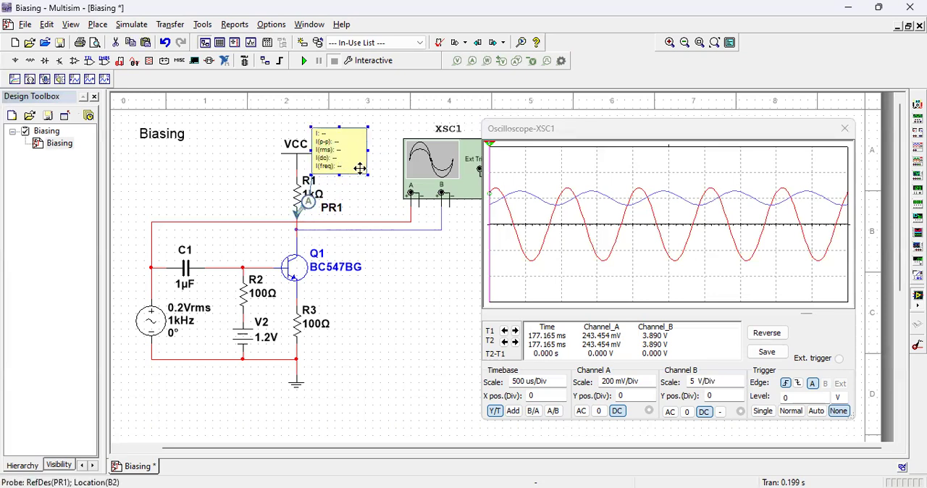
pyautogui.moveTo(367, 175)
pyautogui.mouseDown()
pyautogui.moveTo(389, 196)
pyautogui.moveTo(374, 177)
pyautogui.mouseUp()
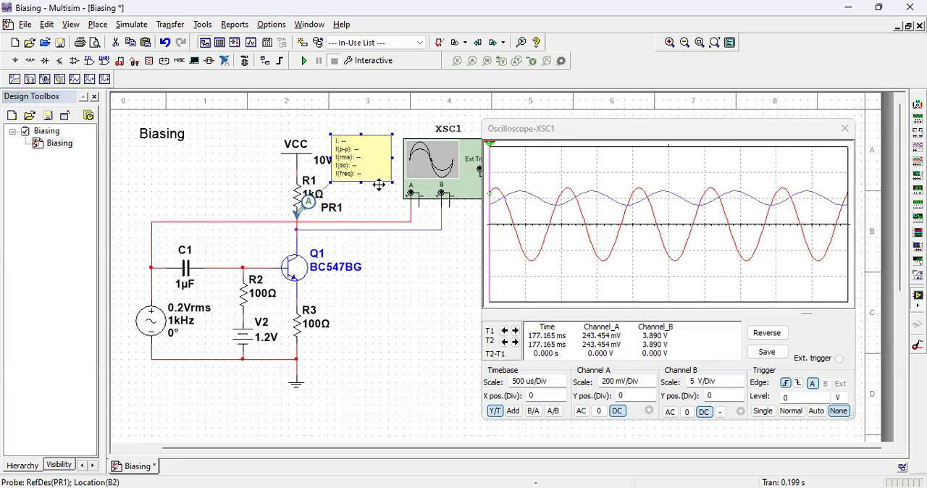
pyautogui.click(669, 43)
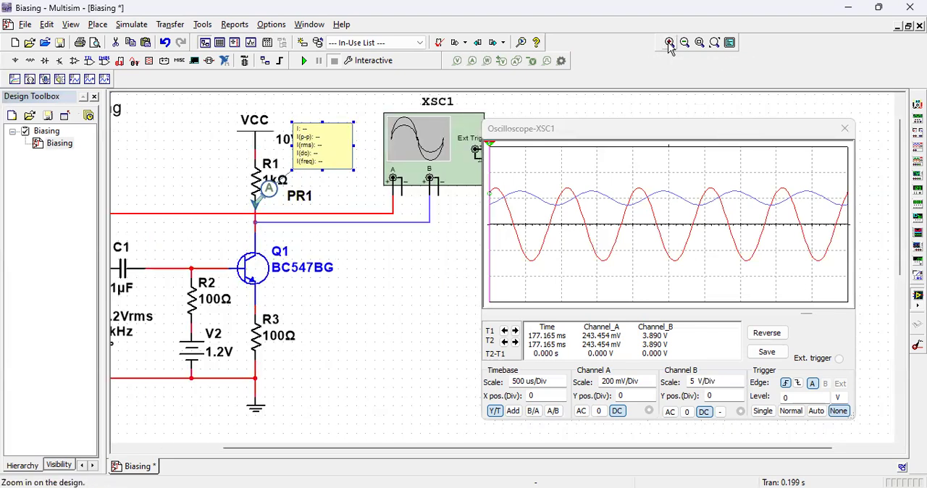
pyautogui.click(669, 43)
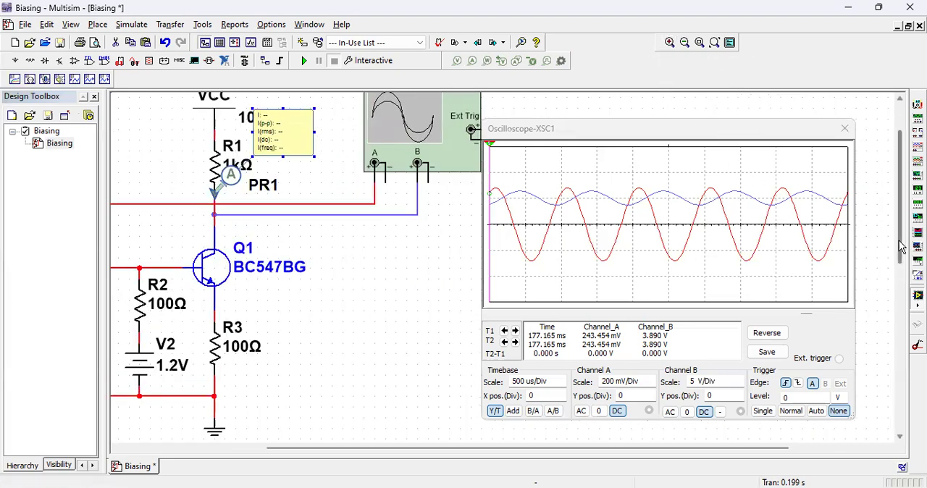
pyautogui.moveTo(902, 247); pyautogui.dragTo(901, 206)
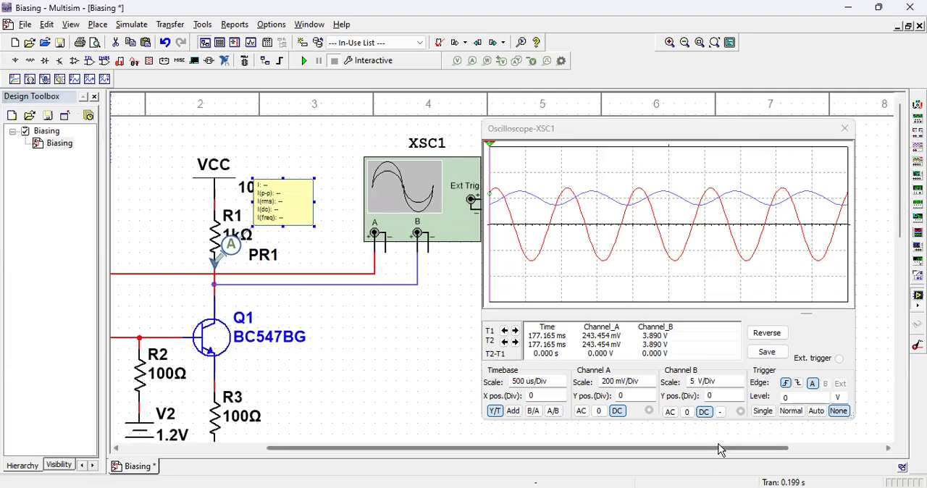
# Step: Run the simulation briefly to read the collector current on the probe, and delete the probe
pyautogui.moveTo(713, 444); pyautogui.dragTo(663, 449)
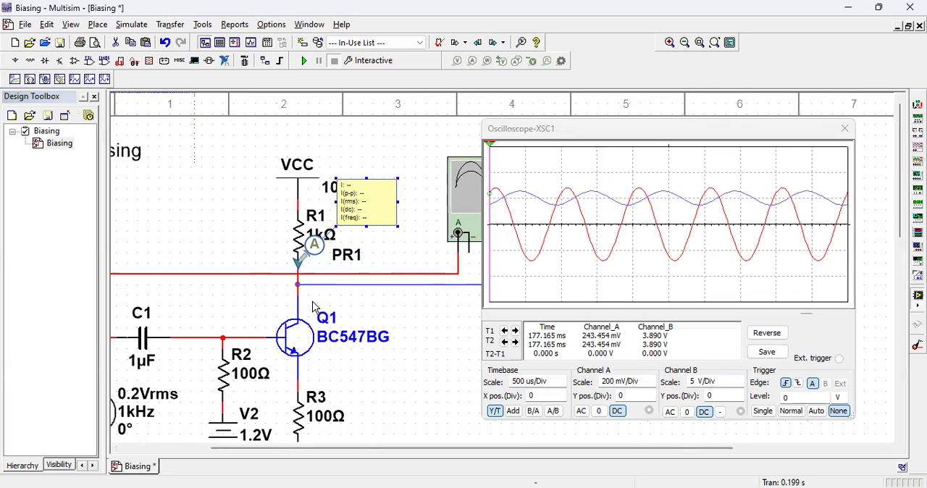
pyautogui.click(305, 62)
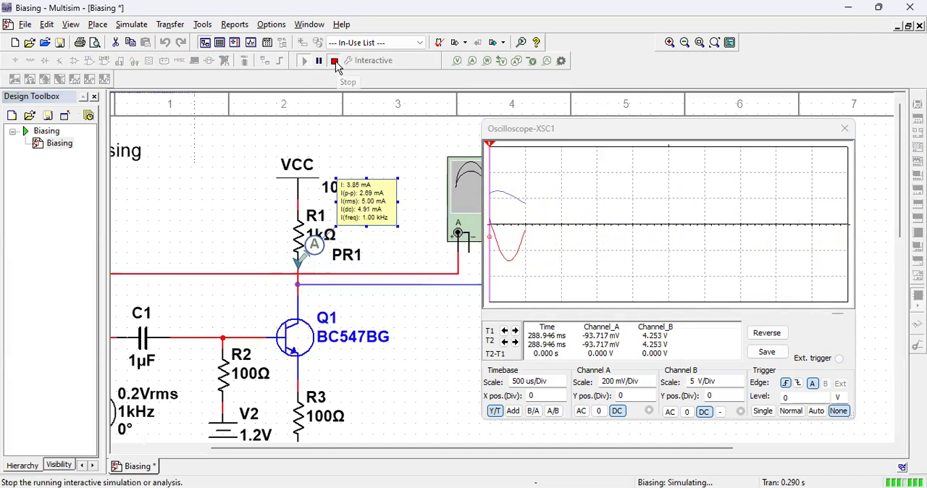
pyautogui.click(334, 62)
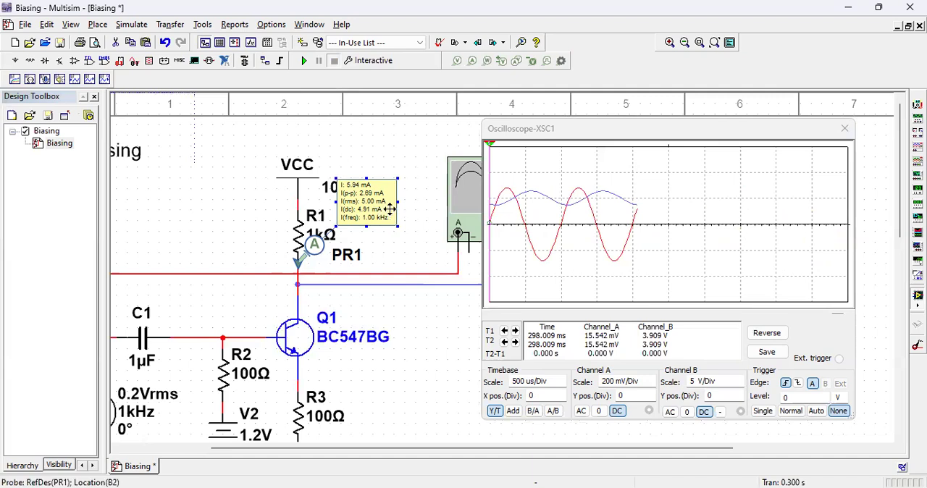
pyautogui.press('Delete')
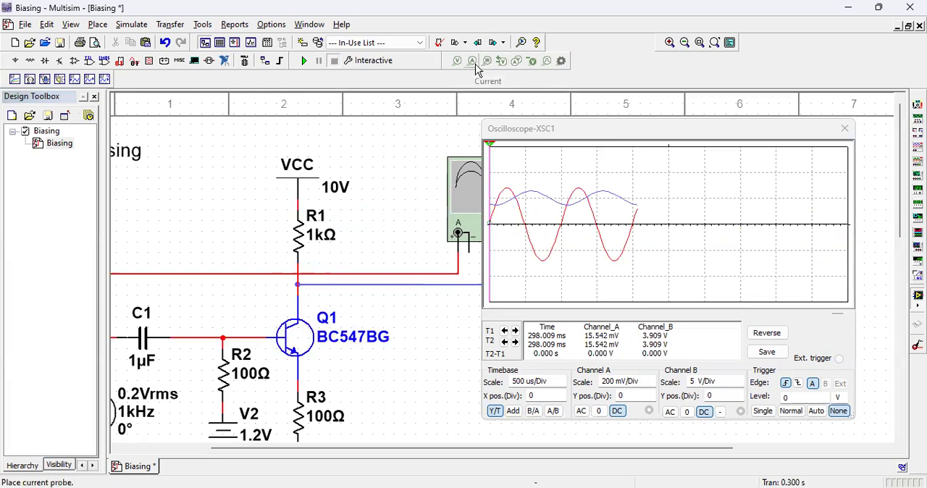
# Step: Show more of the circuit and scroll the oscilloscope recording back to a full screen of both waveforms
pyautogui.click(684, 44)
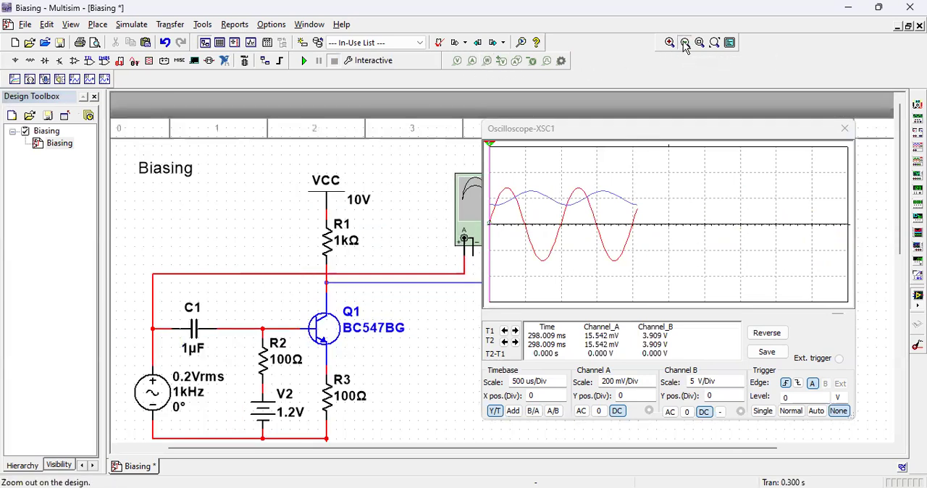
pyautogui.click(684, 42)
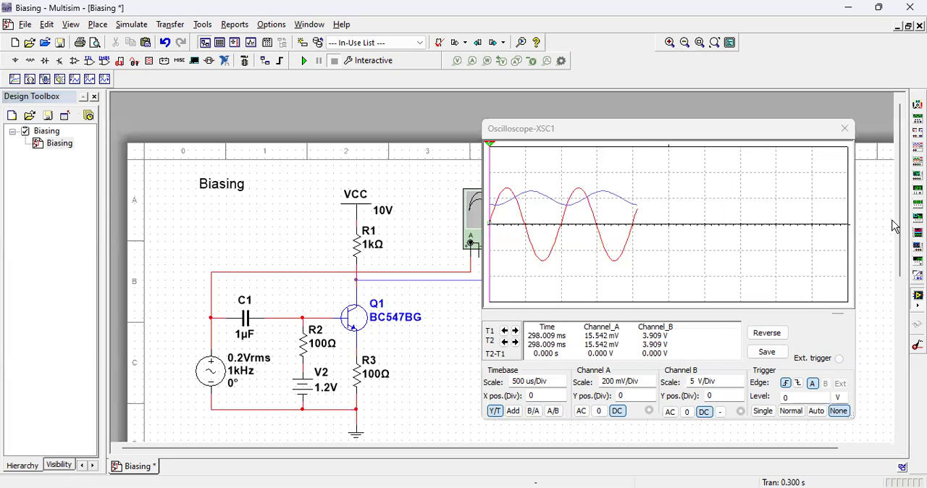
pyautogui.moveTo(897, 224); pyautogui.dragTo(902, 272)
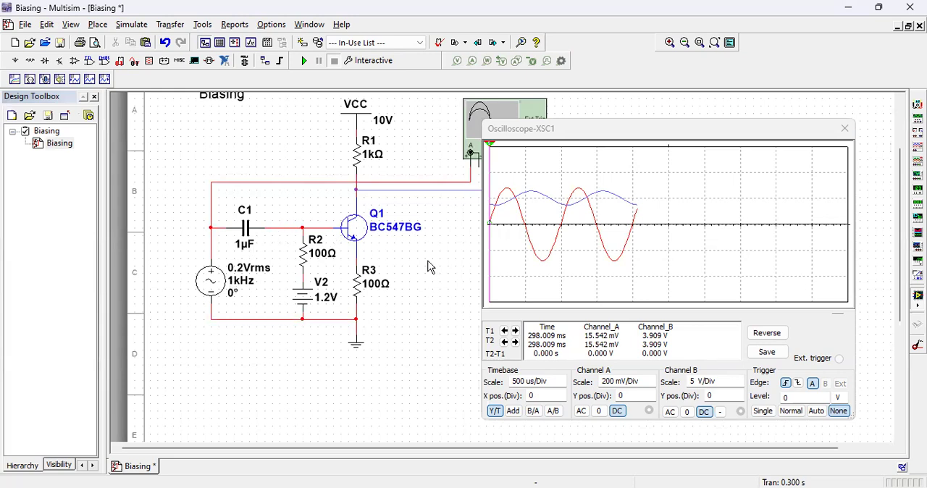
pyautogui.click(837, 320)
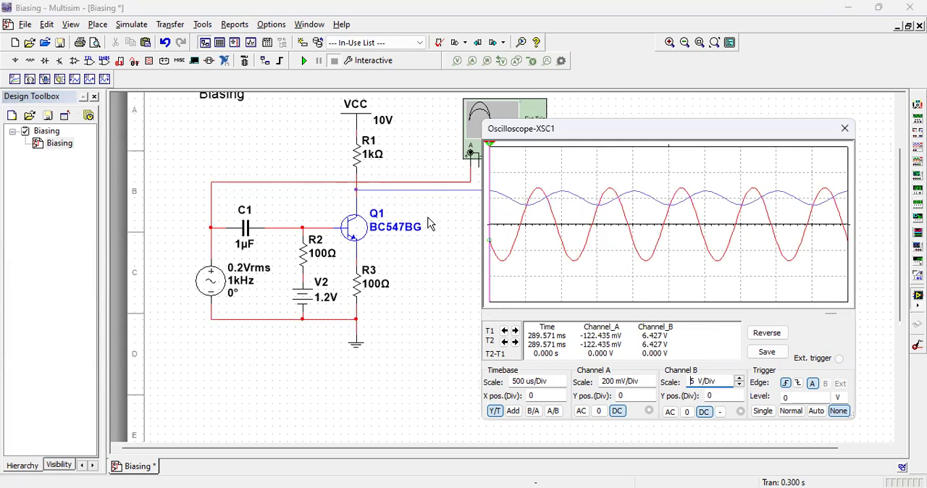
pyautogui.click(355, 189)
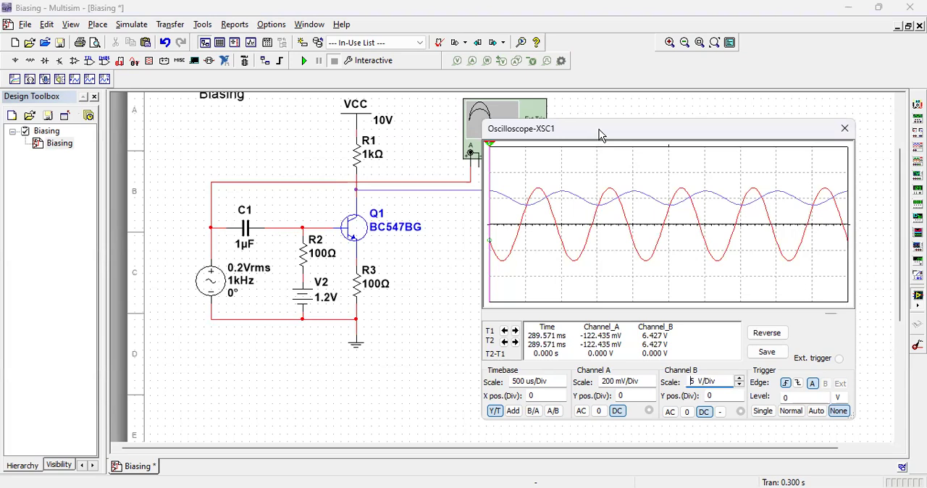
# Step: Move the oscilloscope window clear of XSC1 and delete the wire between the collector node and Channel B
pyautogui.moveTo(599, 135); pyautogui.dragTo(678, 121)
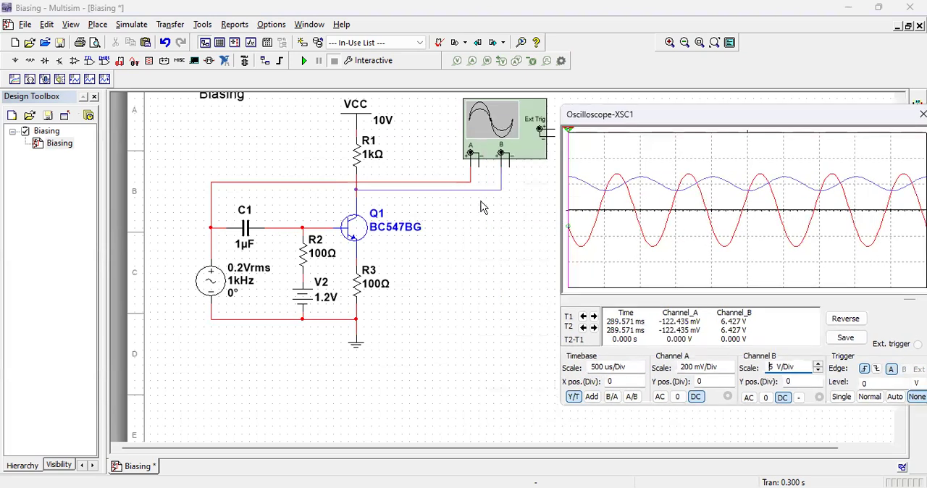
pyautogui.click(447, 191)
pyautogui.press('Delete')
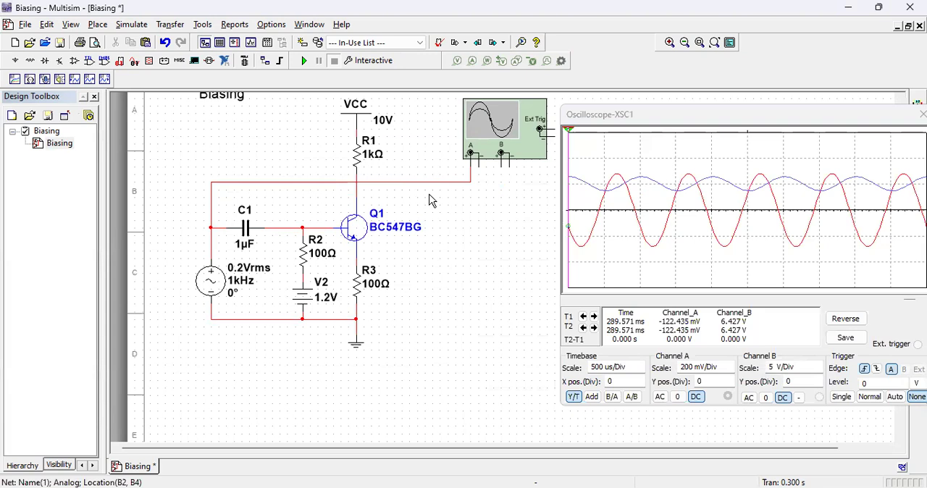
pyautogui.click(245, 239)
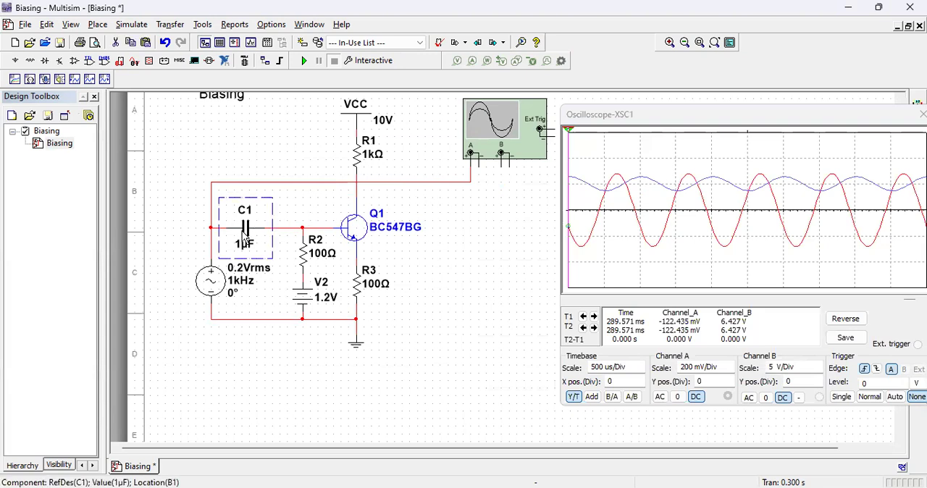
pyautogui.hotkey('ctrl', 'v')
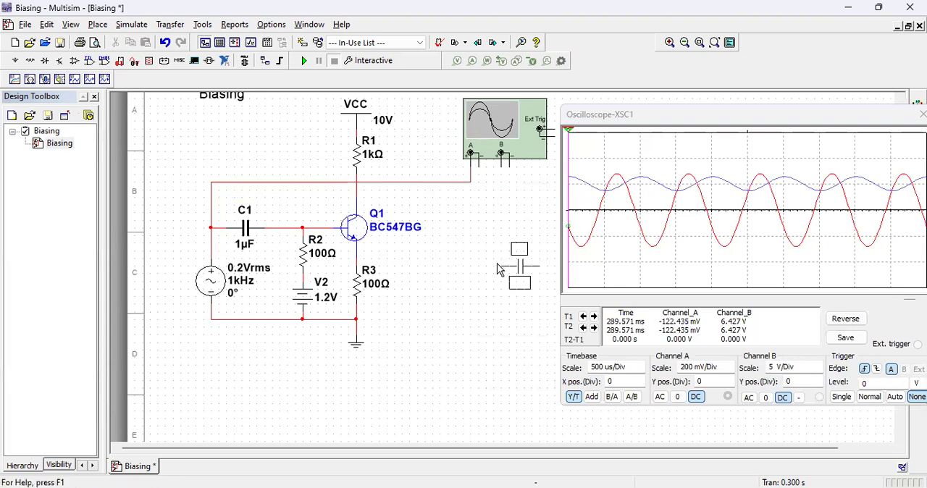
pyautogui.click(390, 187)
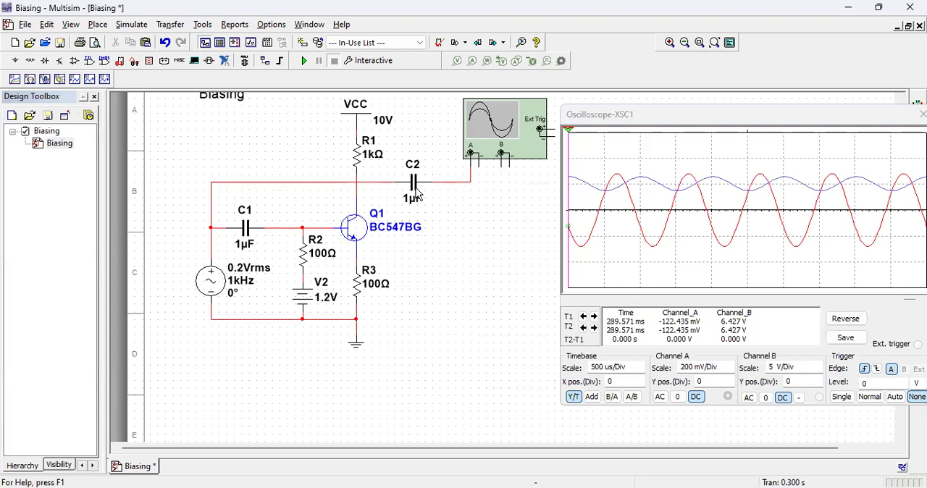
pyautogui.click(169, 44)
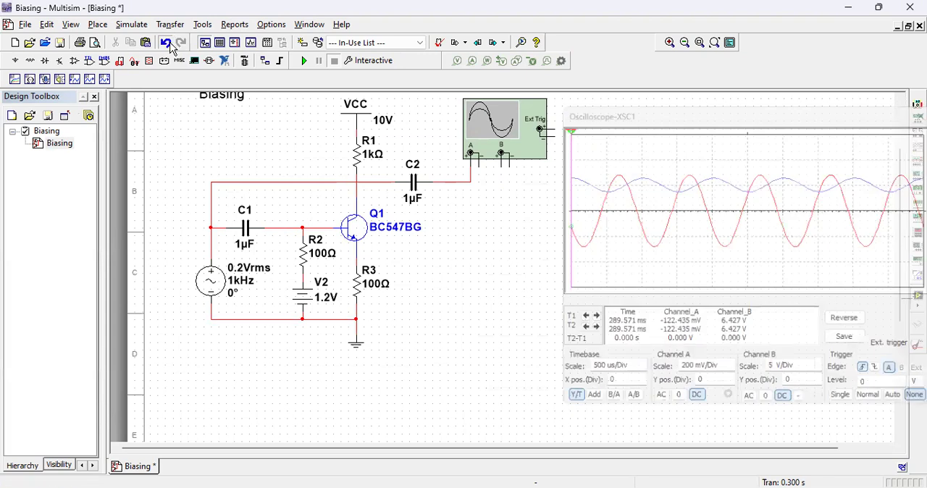
# Step: Place a copy of capacitor C1 in the empty area beside transistor Q1, below XSC1
pyautogui.click(232, 241)
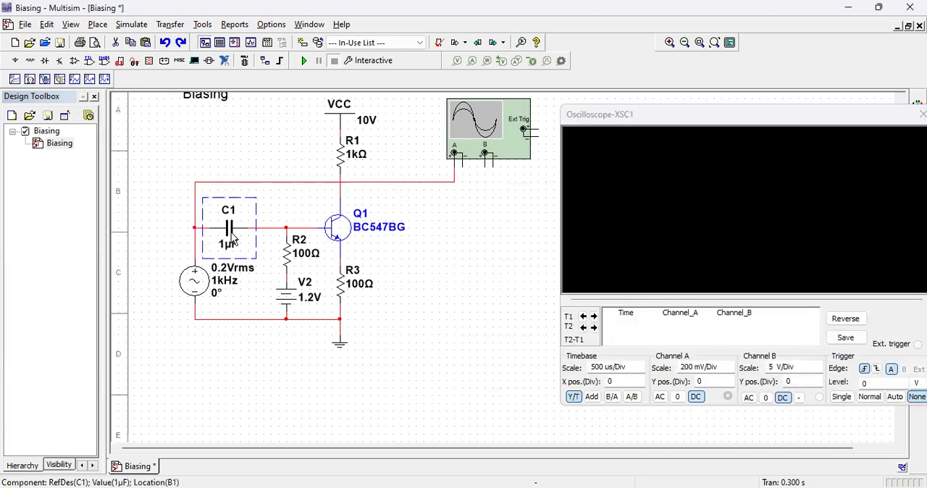
pyautogui.click(482, 259)
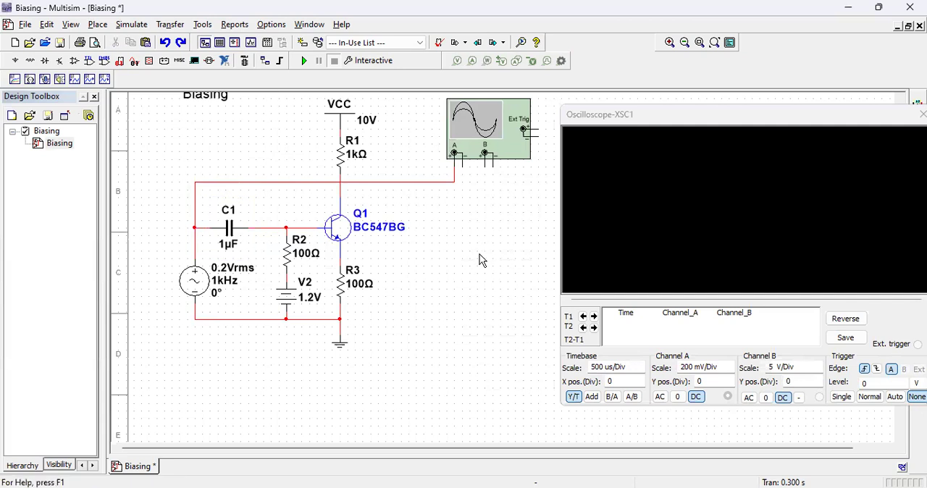
pyautogui.click(435, 243)
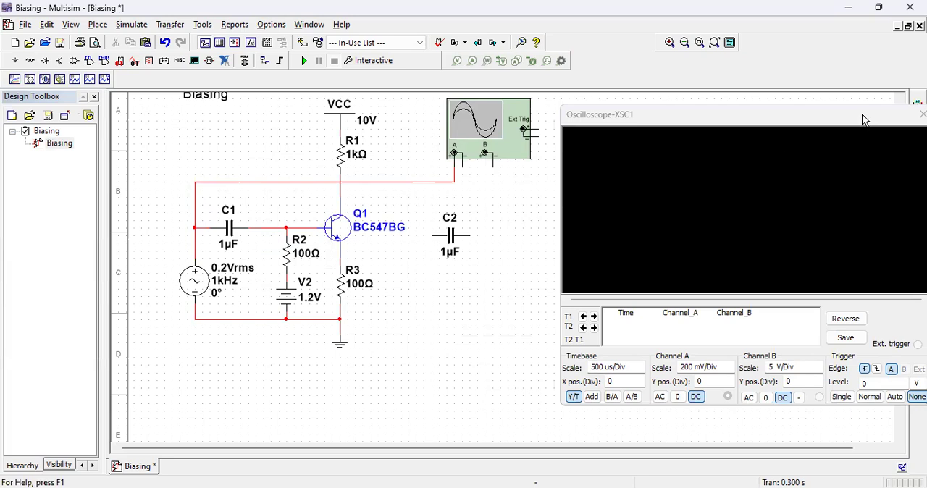
# Step: Close the oscilloscope window, shift XSC1 slightly away from the circuit and reroute the Channel A wire above VCC and beside the instrument
pyautogui.moveTo(862, 114); pyautogui.dragTo(792, 140)
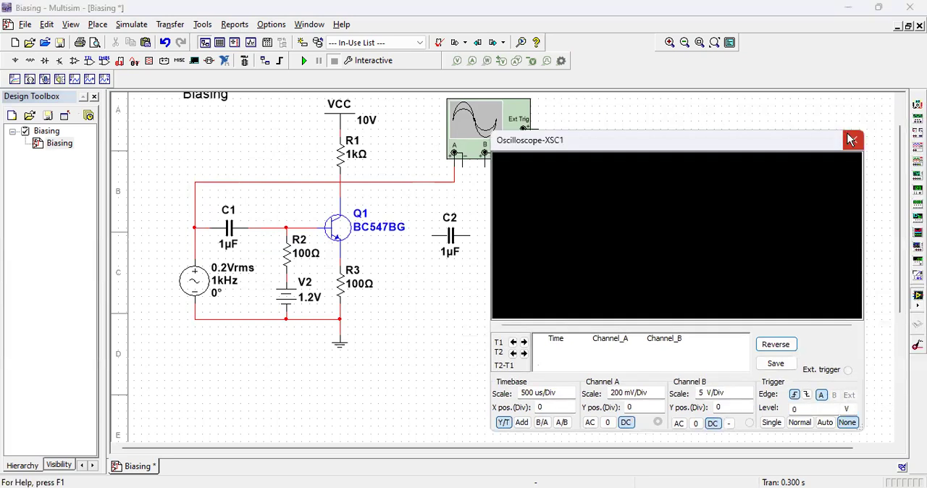
pyautogui.click(850, 140)
pyautogui.click(686, 42)
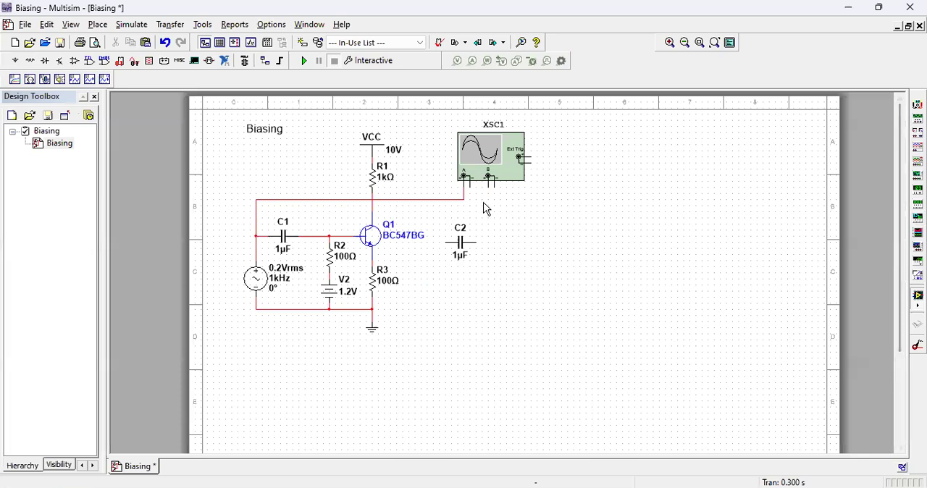
pyautogui.moveTo(505, 182); pyautogui.dragTo(517, 177)
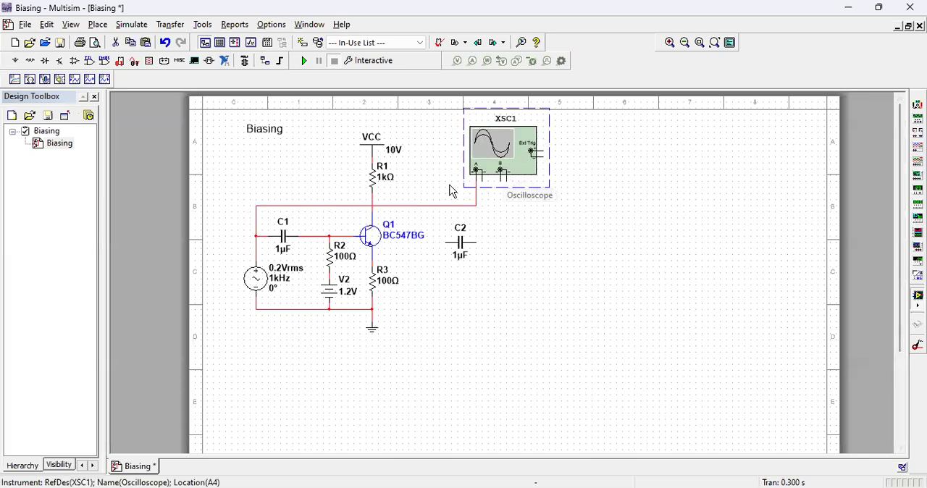
pyautogui.moveTo(424, 205); pyautogui.dragTo(425, 193)
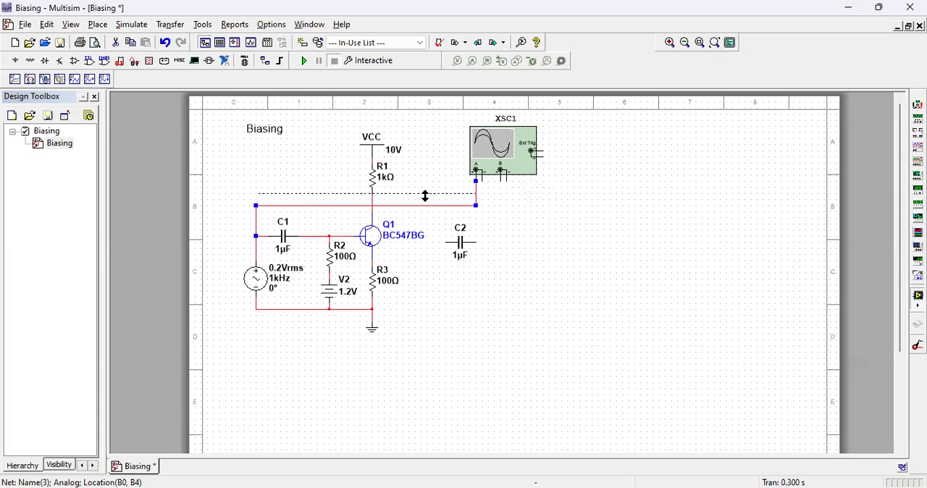
pyautogui.moveTo(425, 197); pyautogui.dragTo(425, 198)
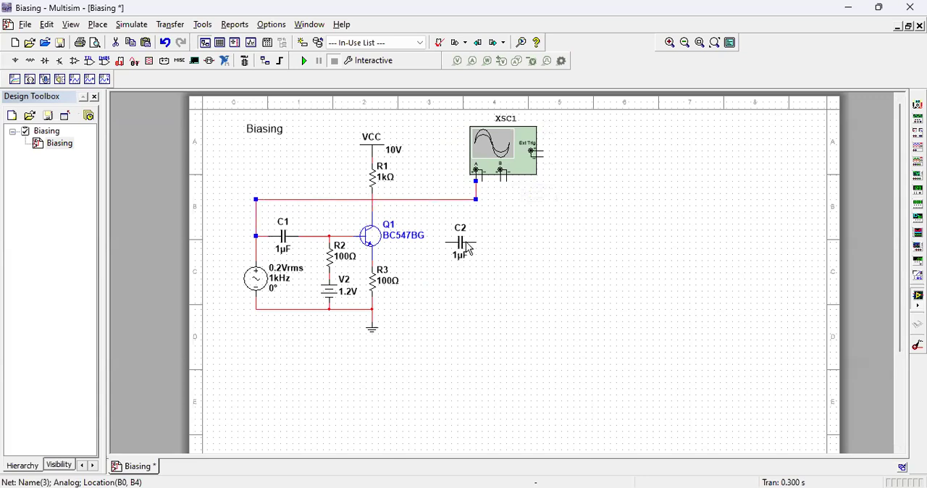
pyautogui.moveTo(462, 246); pyautogui.dragTo(416, 126)
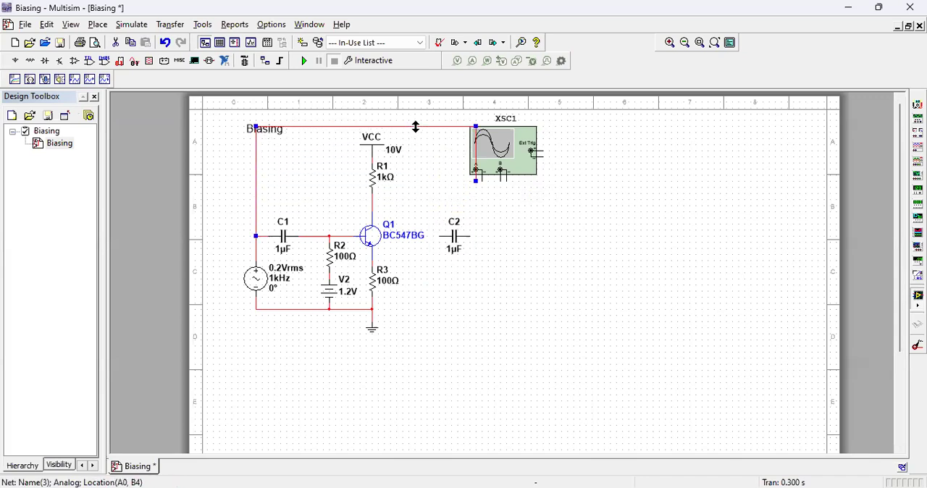
pyautogui.moveTo(469, 148); pyautogui.dragTo(451, 149)
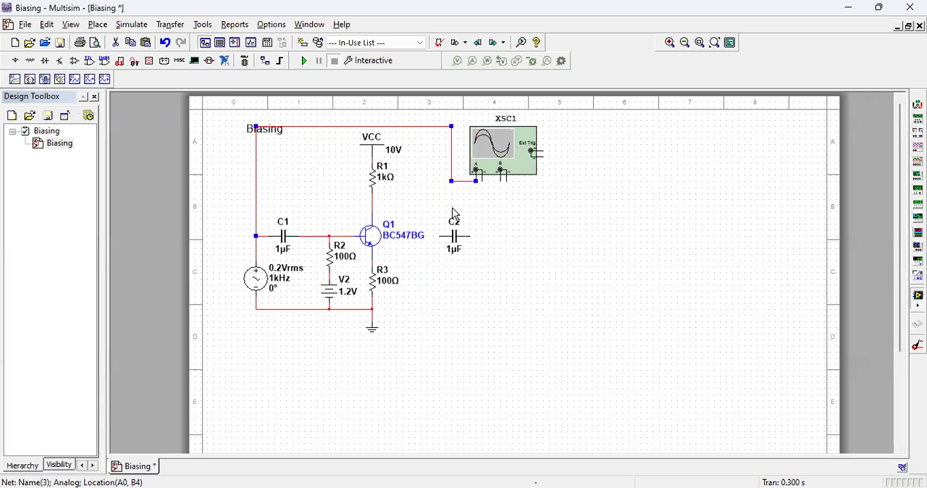
# Step: Connect capacitor C2 in series between the collector node of Q1 and the oscilloscope's Channel B input
pyautogui.moveTo(456, 234); pyautogui.dragTo(433, 205)
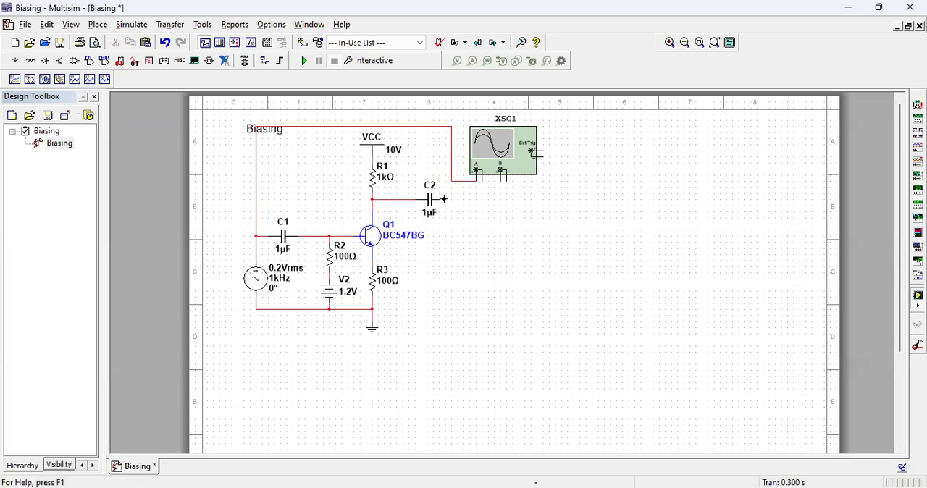
pyautogui.click(444, 198)
pyautogui.click(501, 172)
# Step: Color the wire segment between C2 and Channel B blue
pyautogui.rightClick(490, 198)
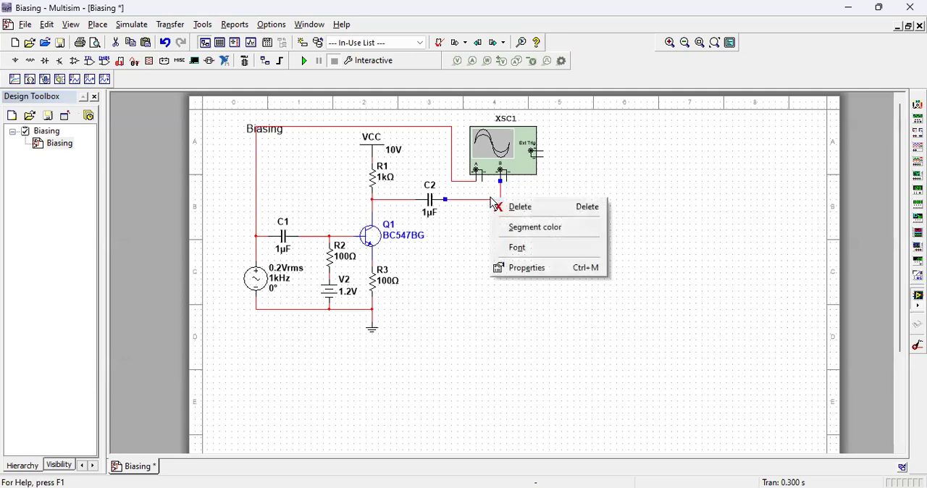
pyautogui.click(527, 230)
pyautogui.click(415, 211)
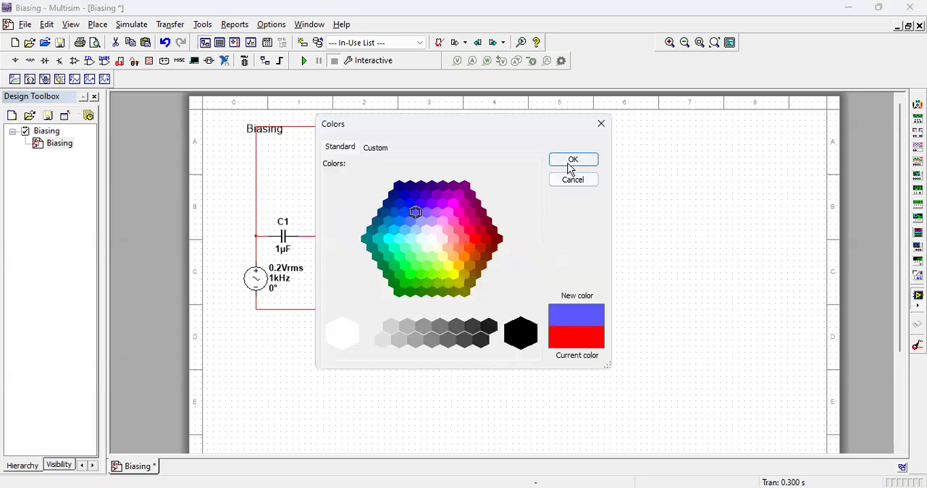
pyautogui.click(571, 162)
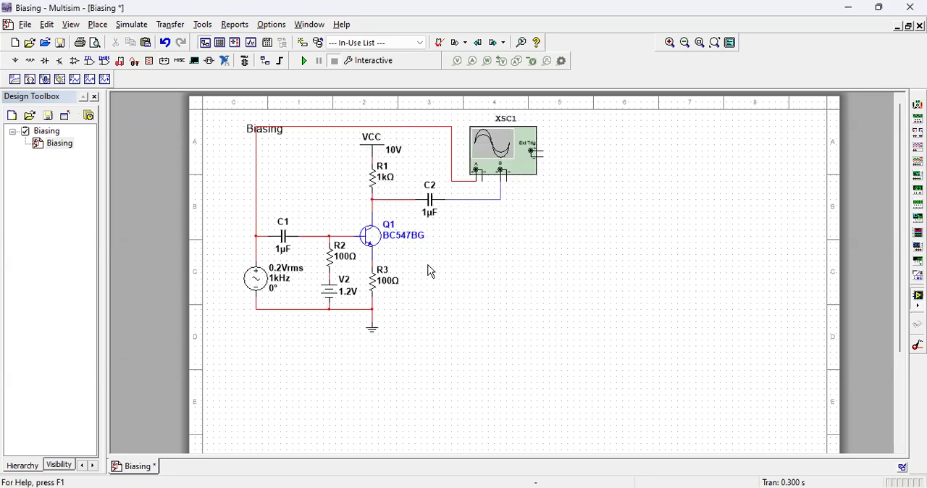
# Step: Place a copy of resistor R1 below the wire between C2 and Channel B
pyautogui.click(376, 186)
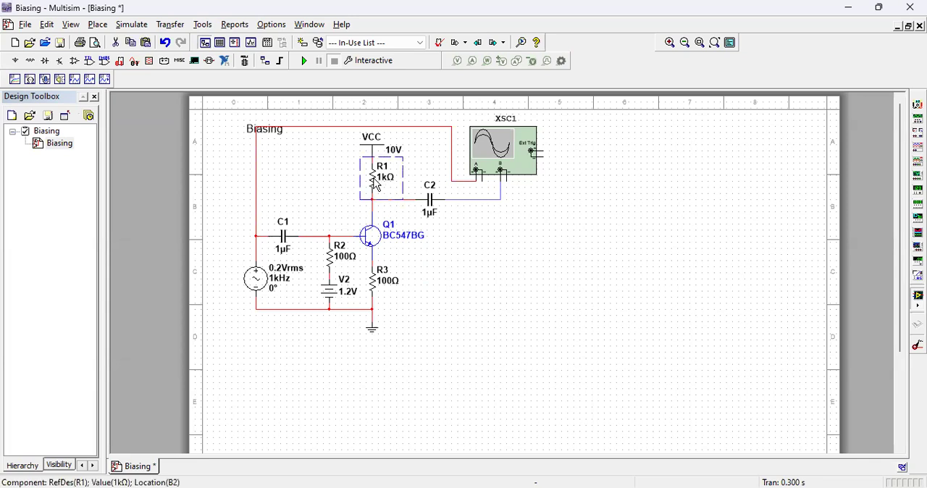
pyautogui.click(498, 274)
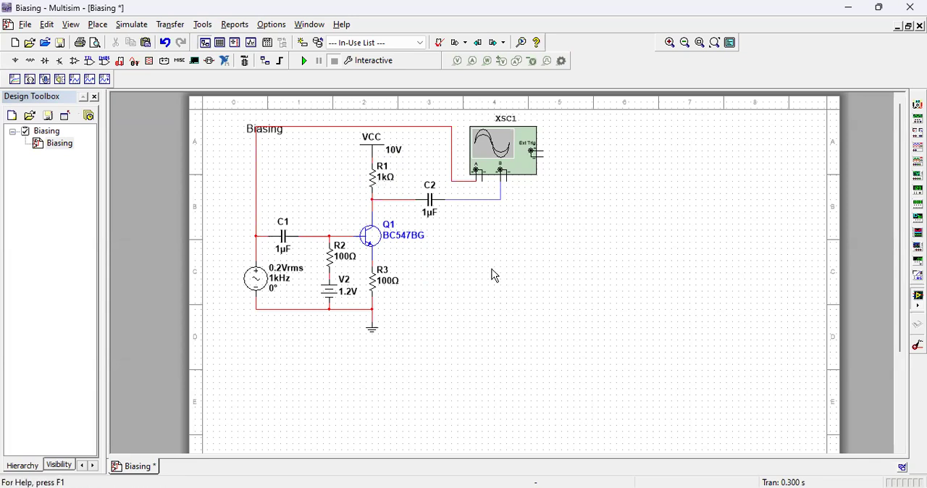
pyautogui.hotkey('ctrl', 'v')
pyautogui.click(467, 249)
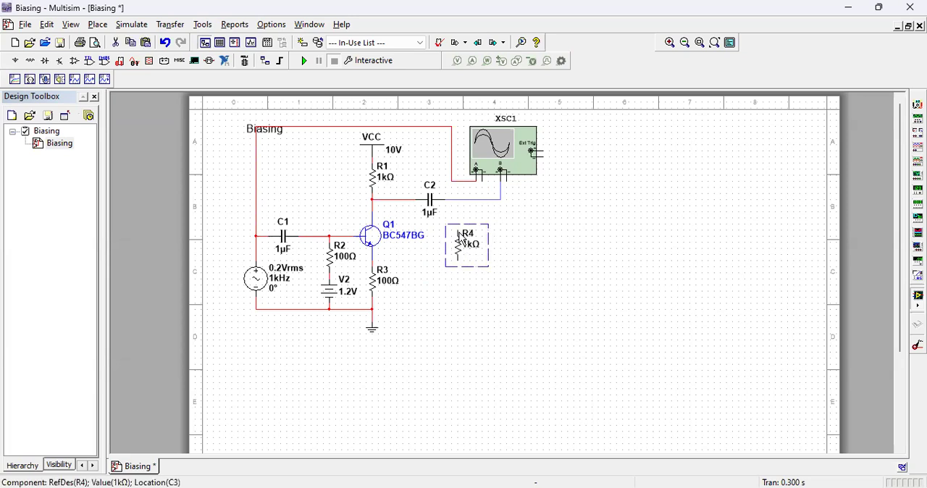
# Step: Connect resistor R4 between the C2 output wire and the ground line at the lower end of R3
pyautogui.click(558, 257)
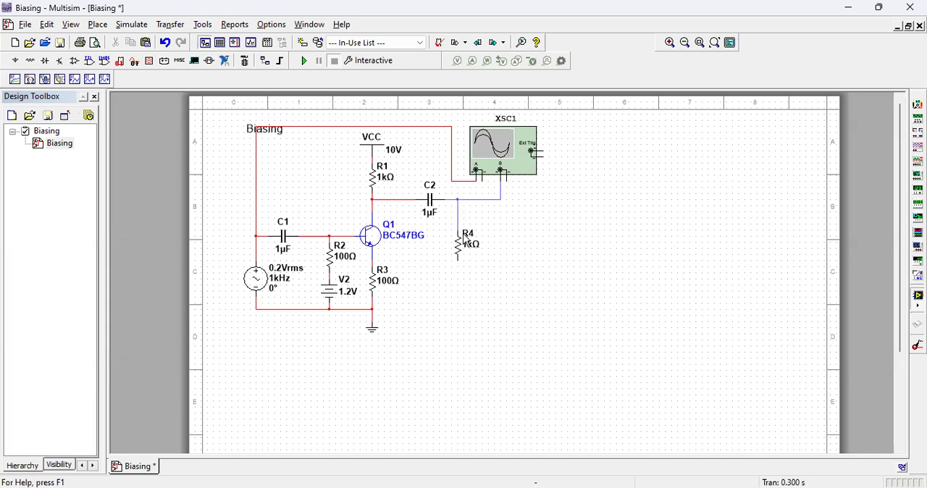
pyautogui.click(458, 258)
pyautogui.click(373, 308)
# Step: Set resistor R4's resistance to 10k ohms
pyautogui.doubleClick(461, 235)
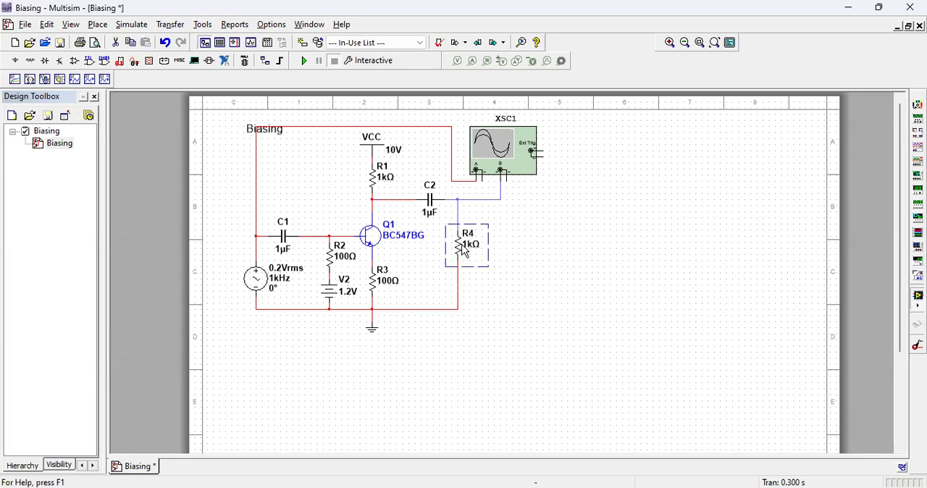
pyautogui.write('10k')
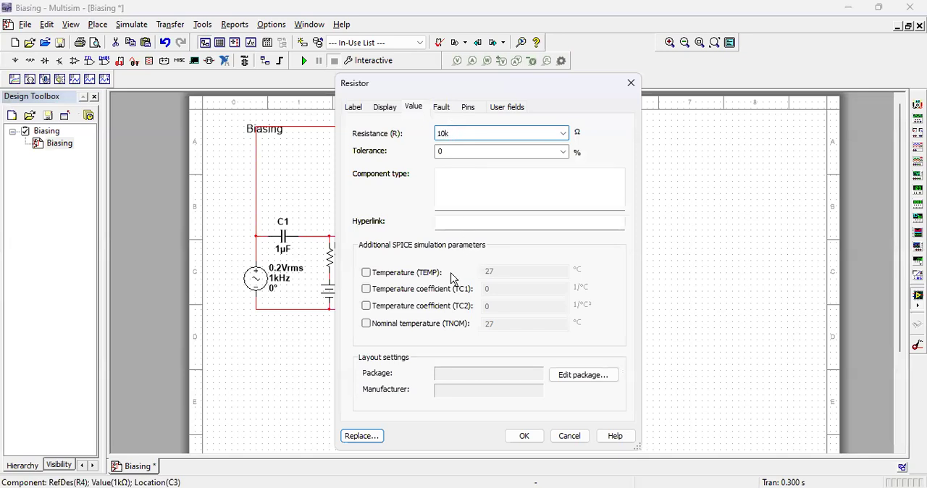
pyautogui.click(526, 438)
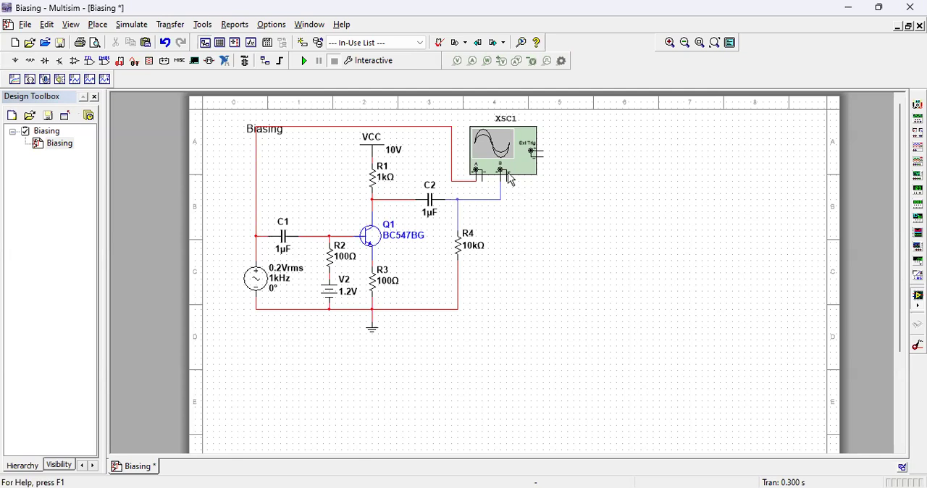
# Step: Run the simulation with oscilloscope XSC1 open, stop it, and reverse the display background to inspect the recorded waveforms
pyautogui.click(669, 44)
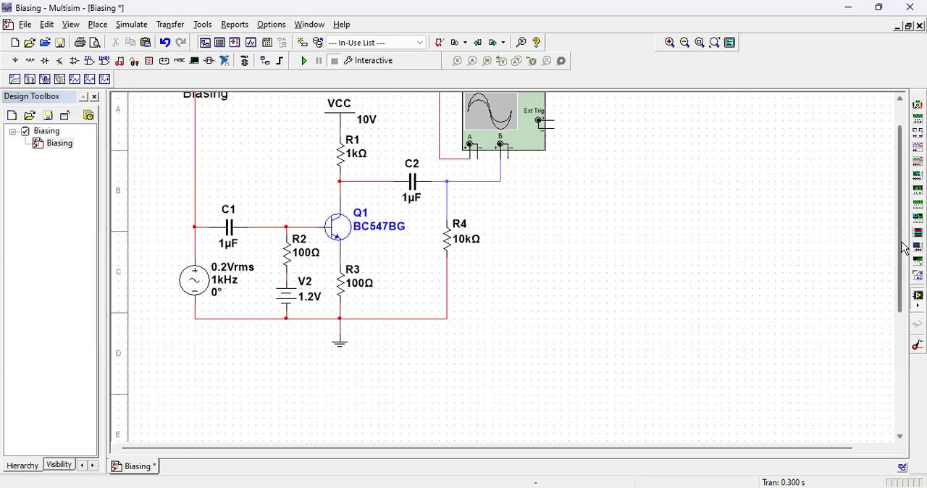
pyautogui.moveTo(901, 248); pyautogui.dragTo(901, 197)
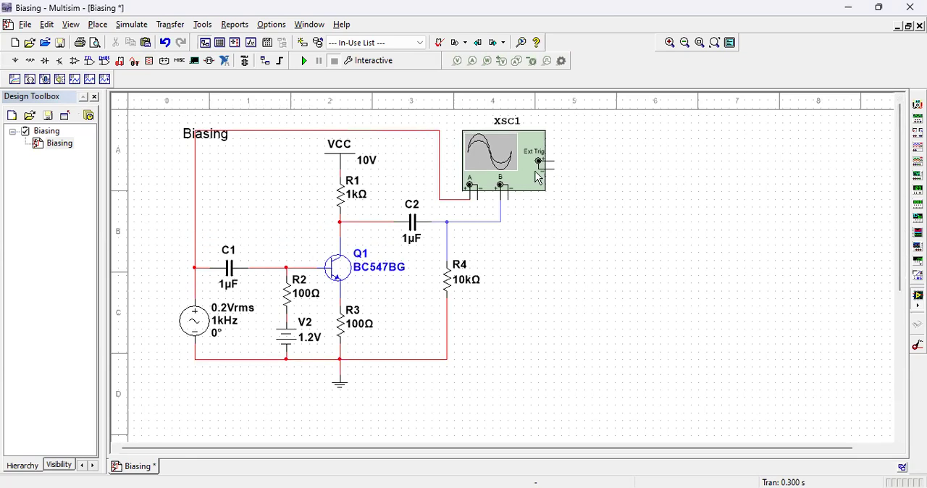
pyautogui.doubleClick(474, 142)
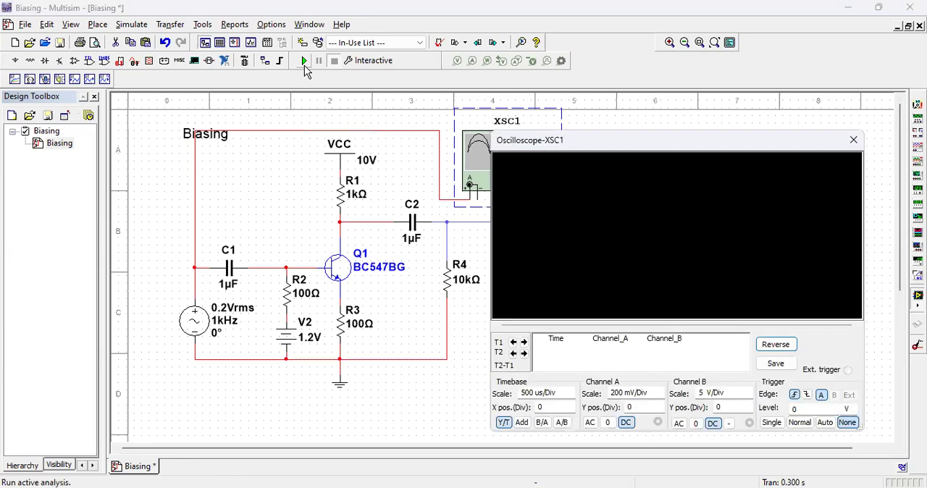
pyautogui.click(304, 62)
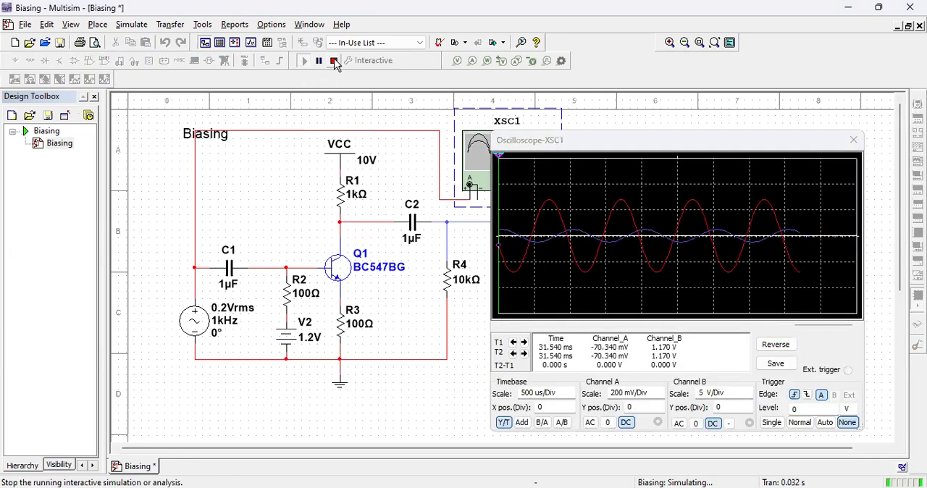
pyautogui.click(333, 61)
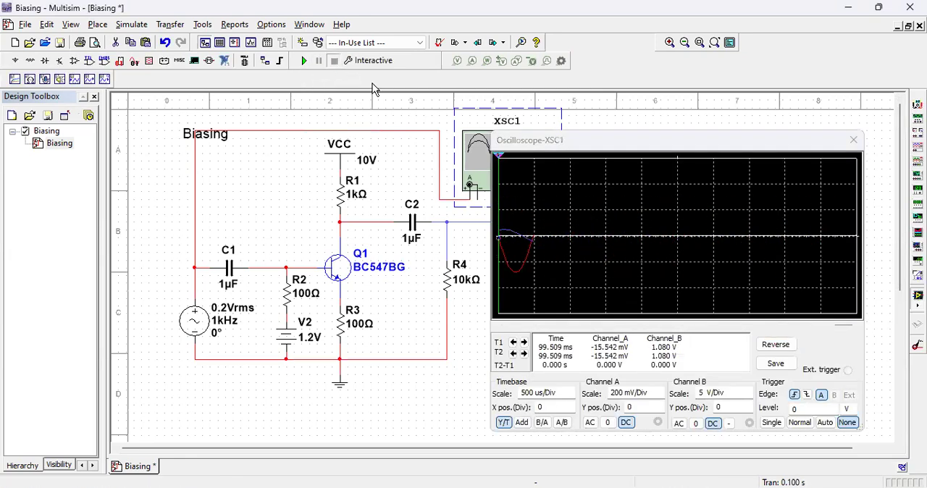
pyautogui.click(776, 345)
pyautogui.moveTo(837, 326); pyautogui.dragTo(819, 327)
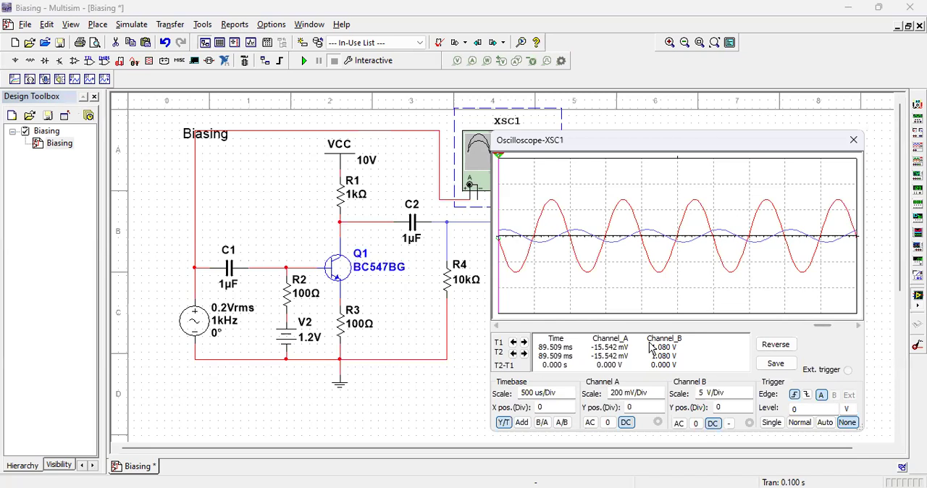
# Step: Set the oscilloscope's Channel A scale to 100 mV/Div and Channel B scale to 1 V/Div
pyautogui.click(643, 400)
pyautogui.click(658, 399)
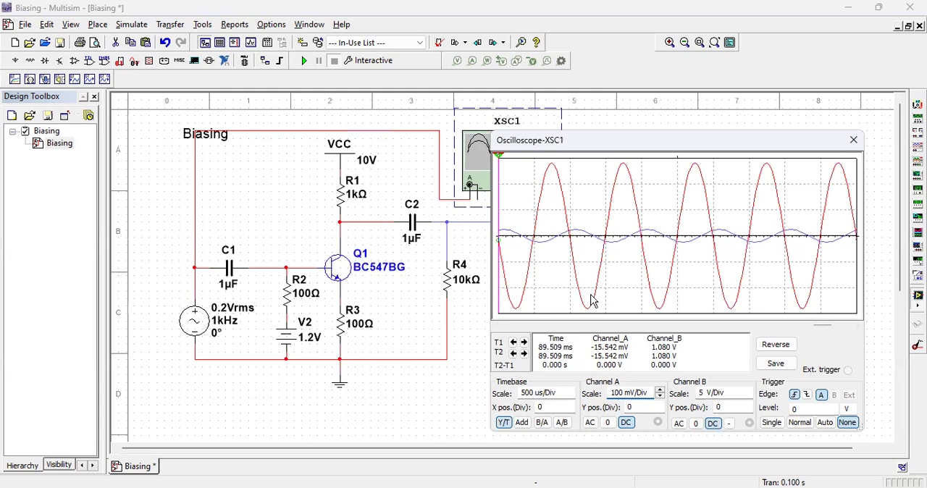
pyautogui.click(710, 398)
pyautogui.click(748, 397)
pyautogui.click(748, 397)
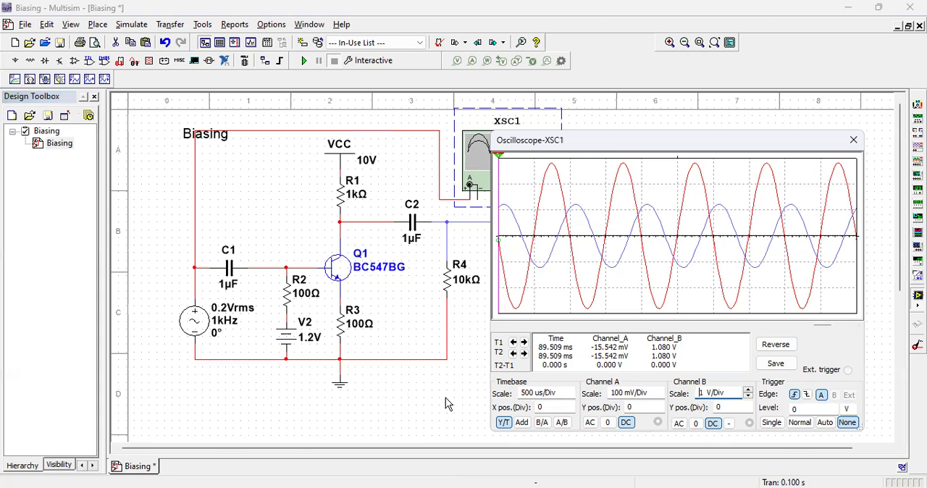
# Step: Replace capacitor C1 with a 1 mF capacitor from the CAPACITOR family and rerun the simulation briefly
pyautogui.click(233, 272)
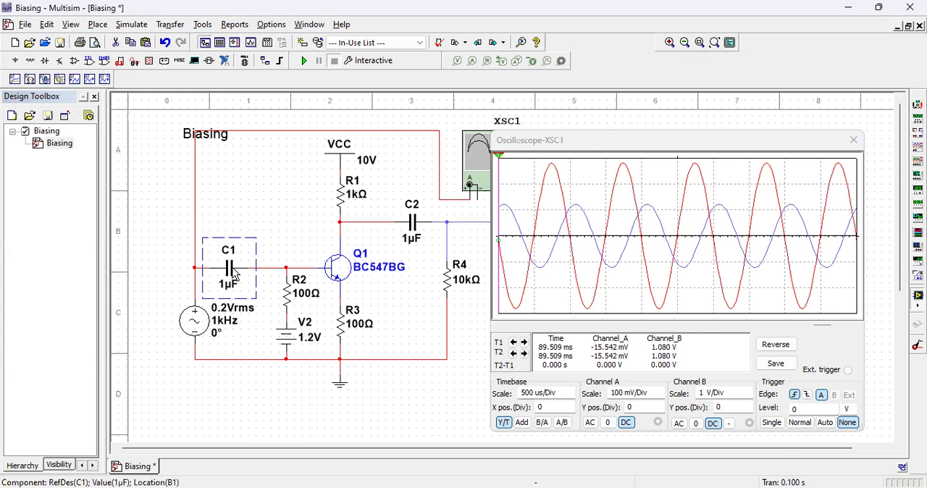
pyautogui.doubleClick(233, 274)
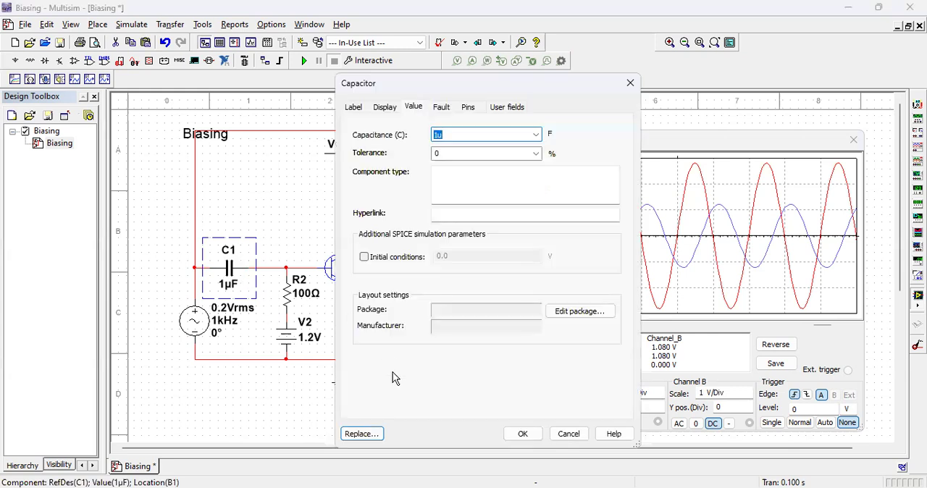
pyautogui.click(376, 435)
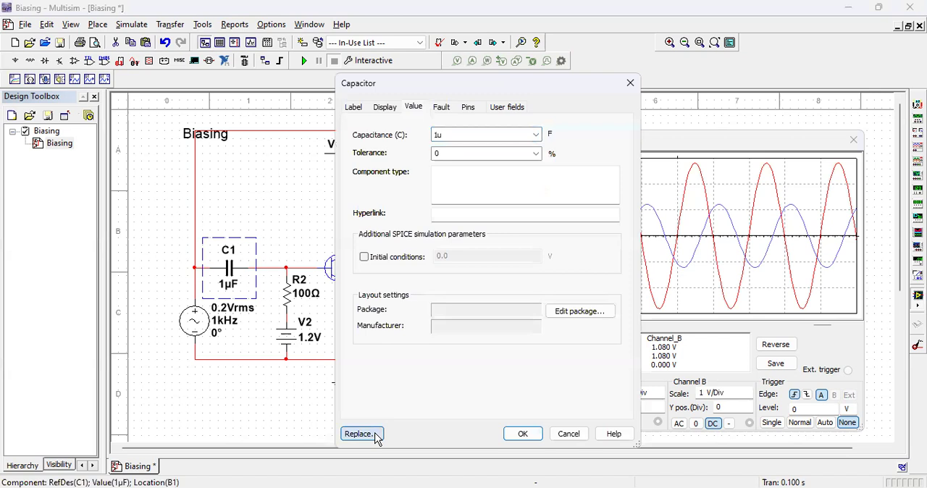
pyautogui.moveTo(484, 312); pyautogui.dragTo(477, 384)
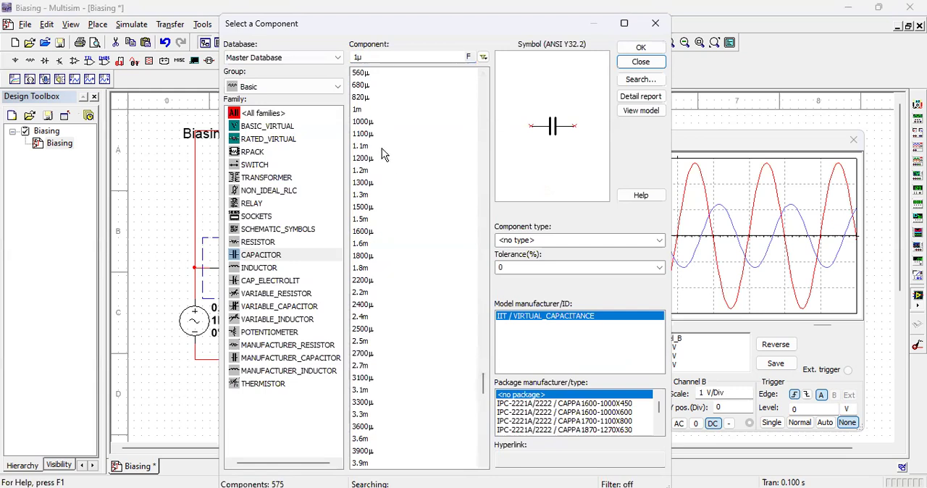
pyautogui.click(360, 112)
pyautogui.click(630, 46)
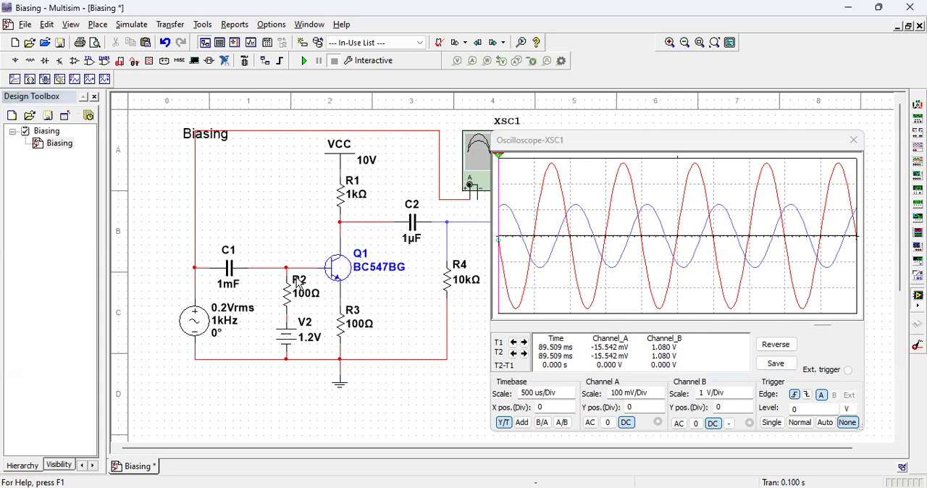
pyautogui.click(305, 63)
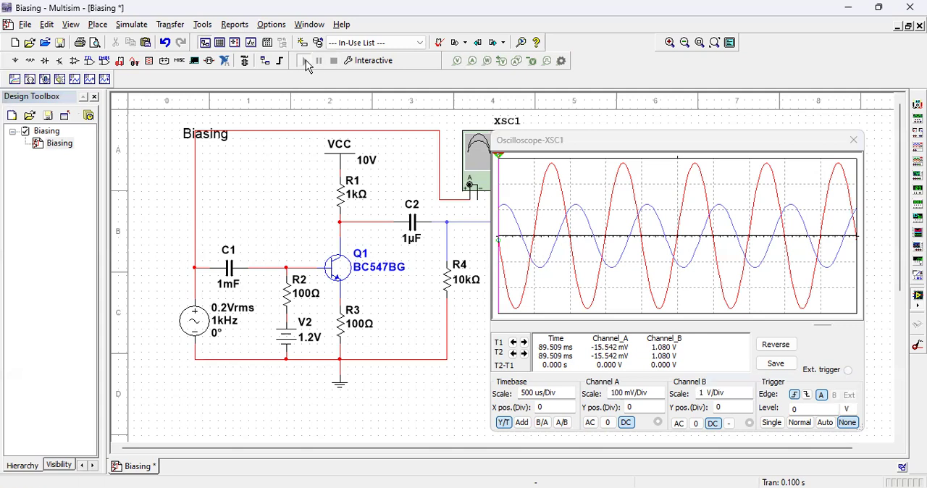
pyautogui.click(332, 61)
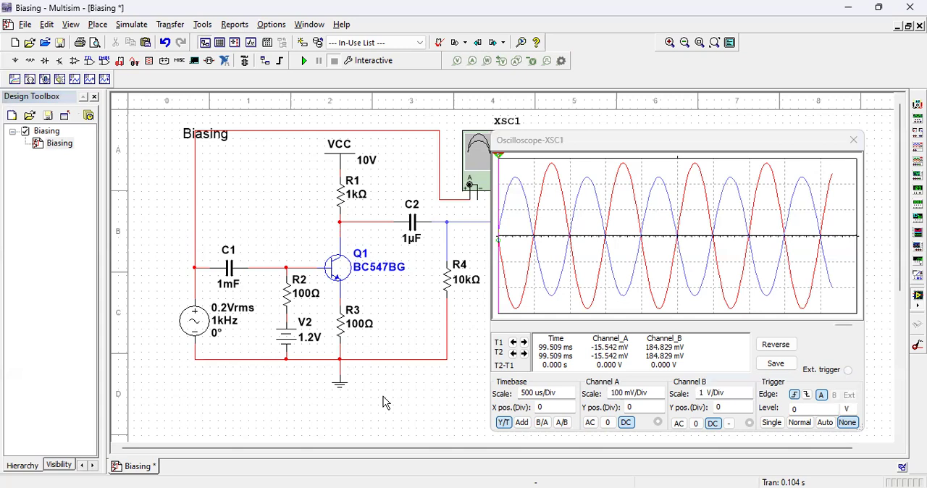
# Step: Move the "Biasing" text label from above the circuit to the empty area below the AC source
pyautogui.click(186, 139)
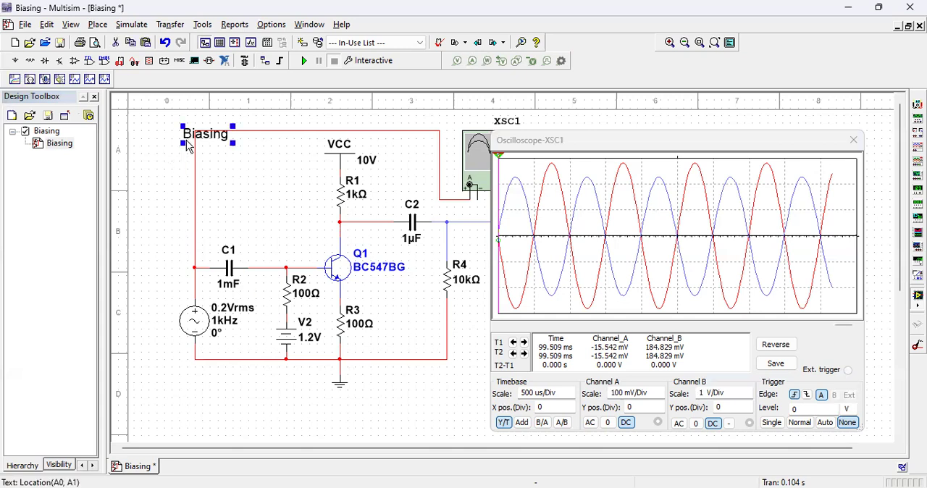
pyautogui.moveTo(160, 140); pyautogui.dragTo(155, 141)
pyautogui.click(152, 184)
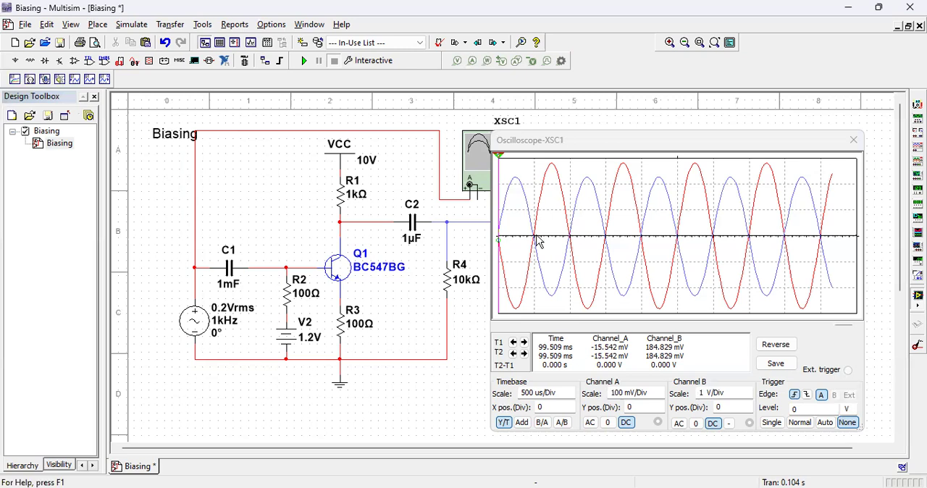
pyautogui.moveTo(174, 134); pyautogui.dragTo(165, 393)
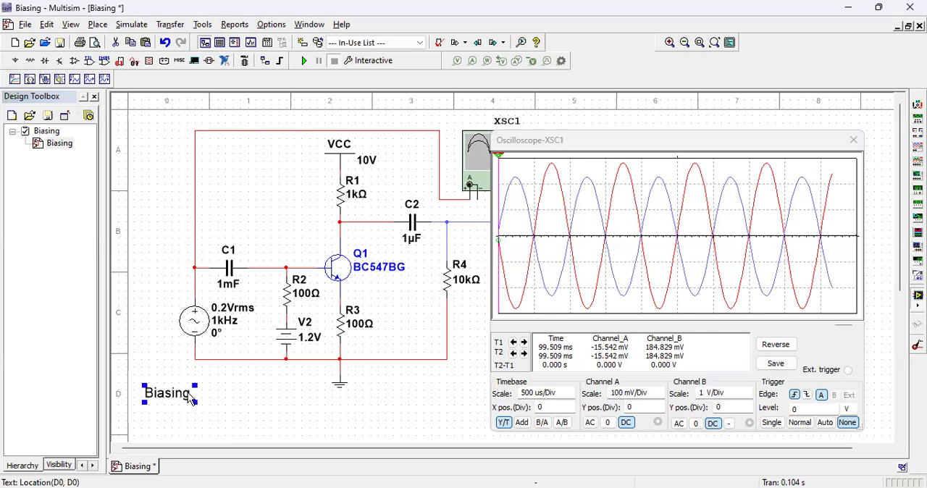
# Step: Extend the text label to read "Biasing: is a technich to provide a DC voltage"
pyautogui.doubleClick(190, 396)
pyautogui.write(': ')
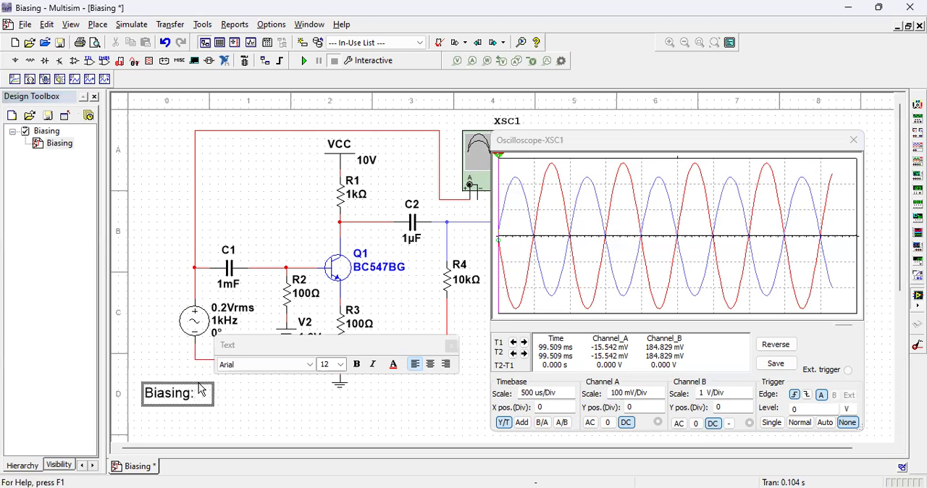
pyautogui.write('is a')
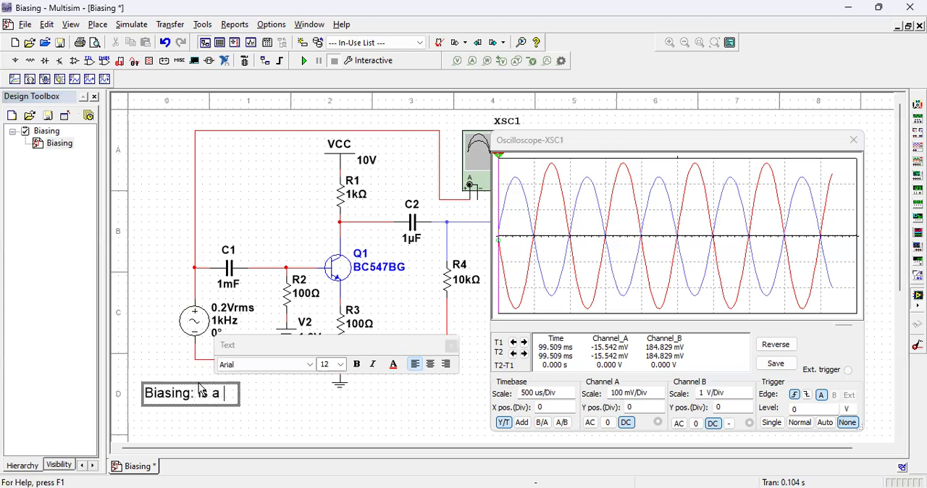
pyautogui.write(' techni')
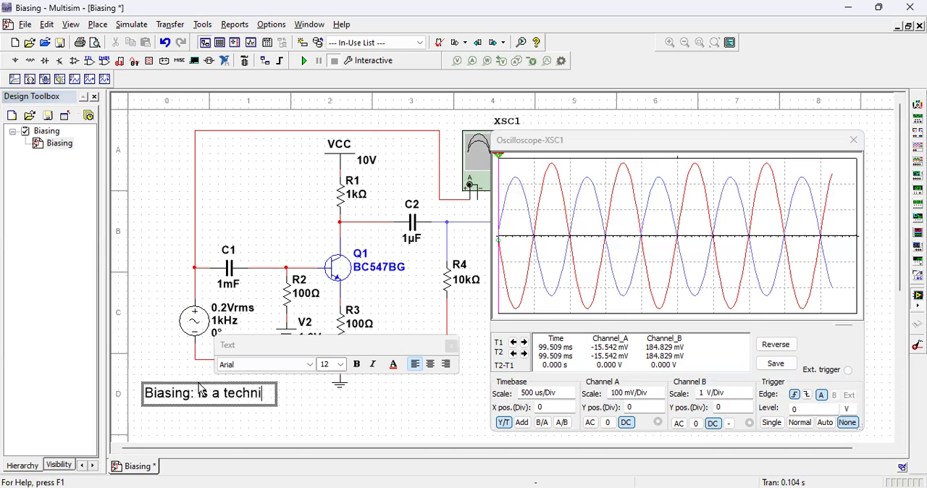
pyautogui.write('ch to provide')
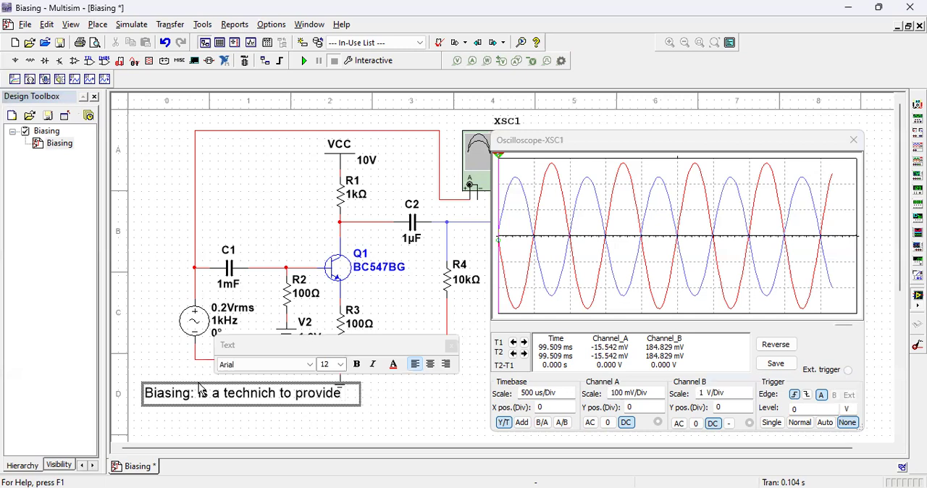
pyautogui.write(' a DC ')
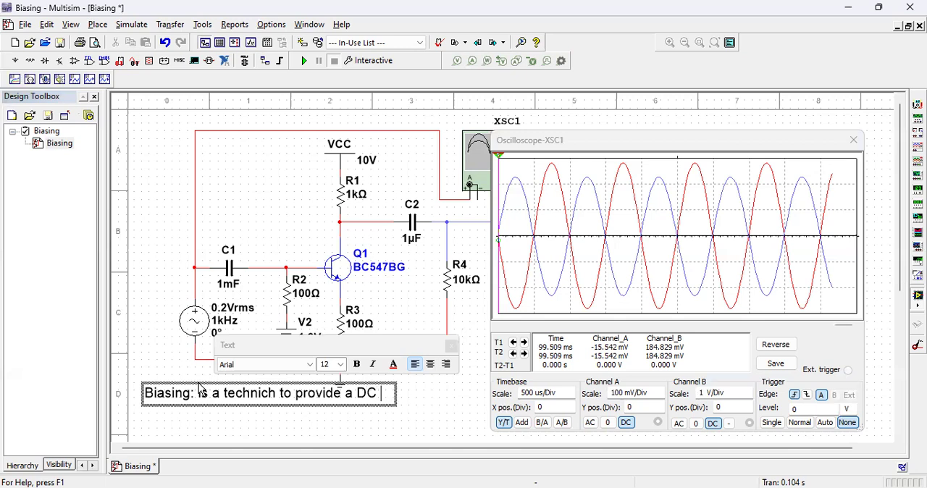
pyautogui.write('voltage')
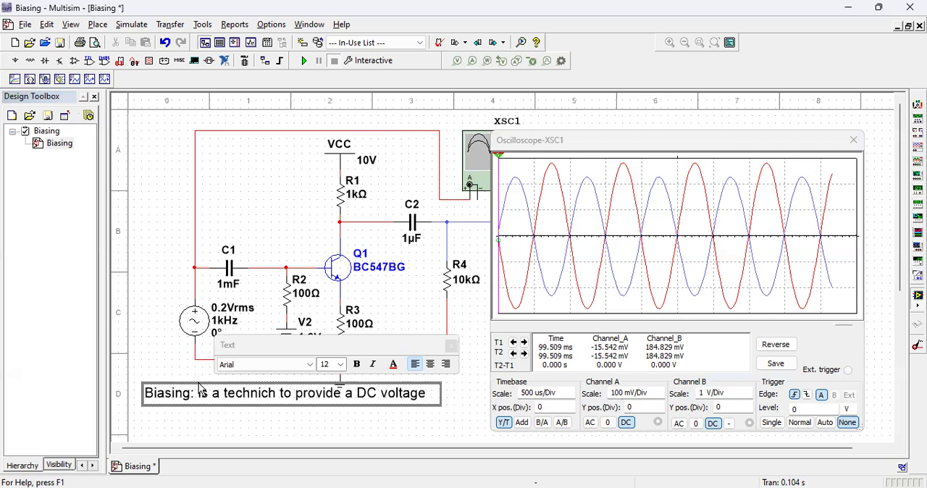
# Step: Close the oscilloscope window and complete the label's sentence with "at th ebase of the transistor."
pyautogui.click(853, 141)
pyautogui.write('at th ebase of the transistir')
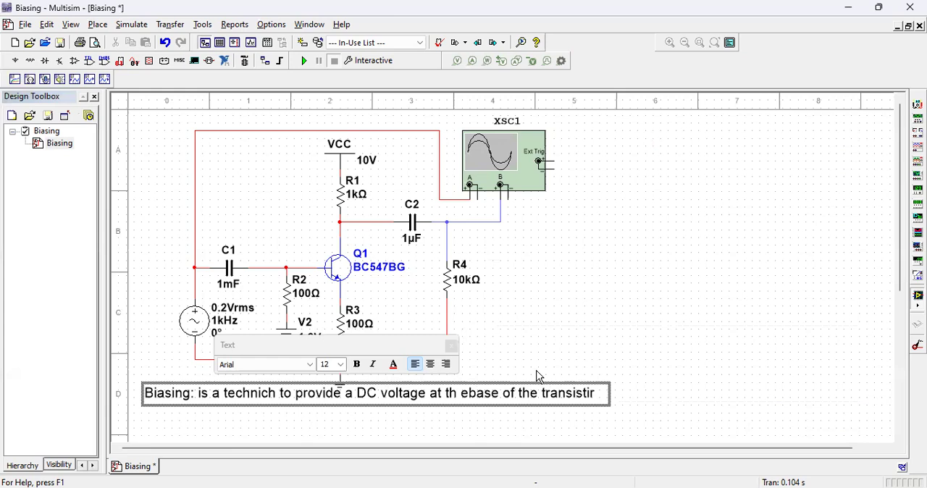
pyautogui.press('BackSpace')
pyautogui.press('BackSpace')
pyautogui.write('or.')
# Step: Insert "of appropriate polarity" after "DC voltage" in the label and finish editing the text
pyautogui.click(431, 397)
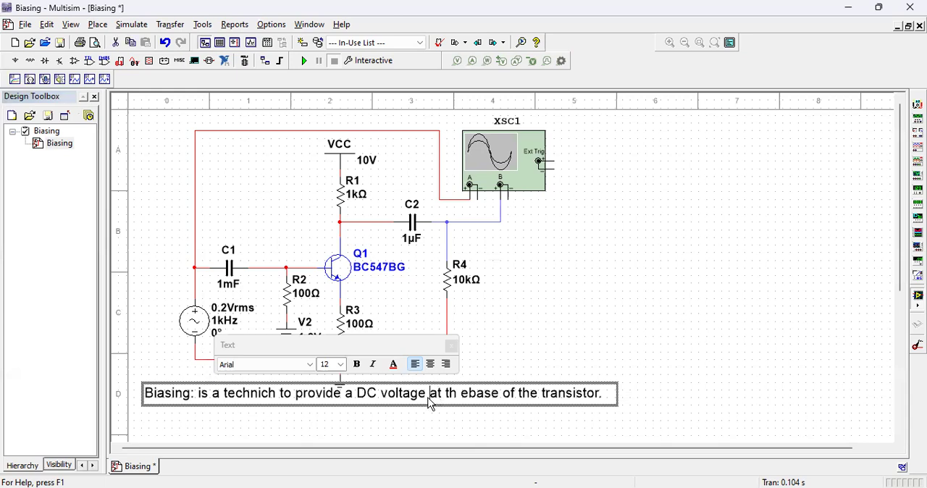
pyautogui.write('of ap')
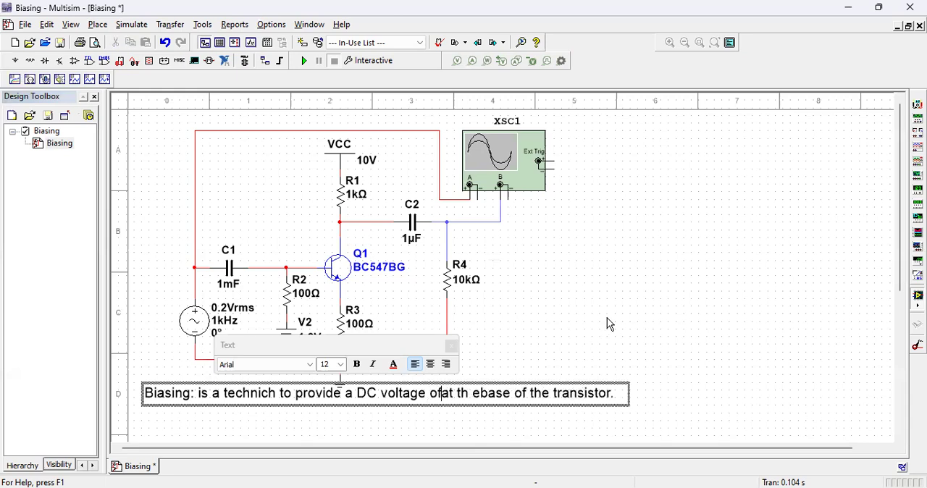
pyautogui.write('propr')
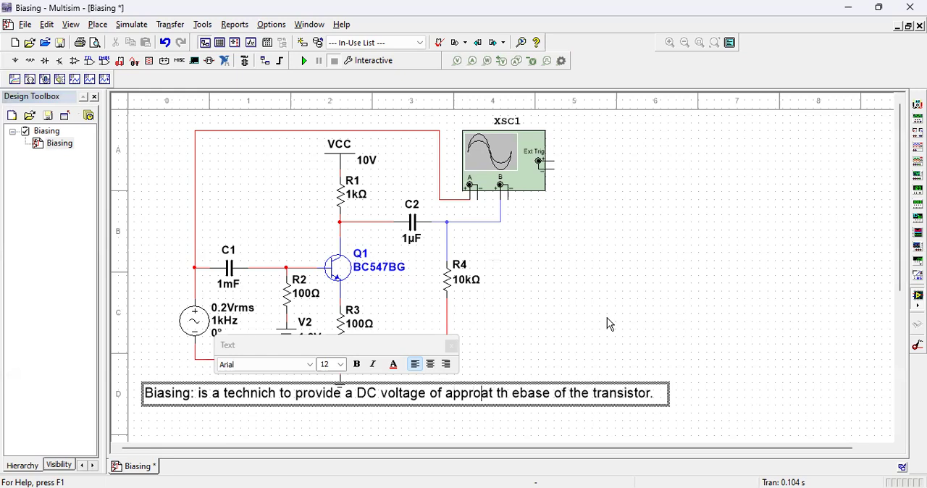
pyautogui.write('iate po')
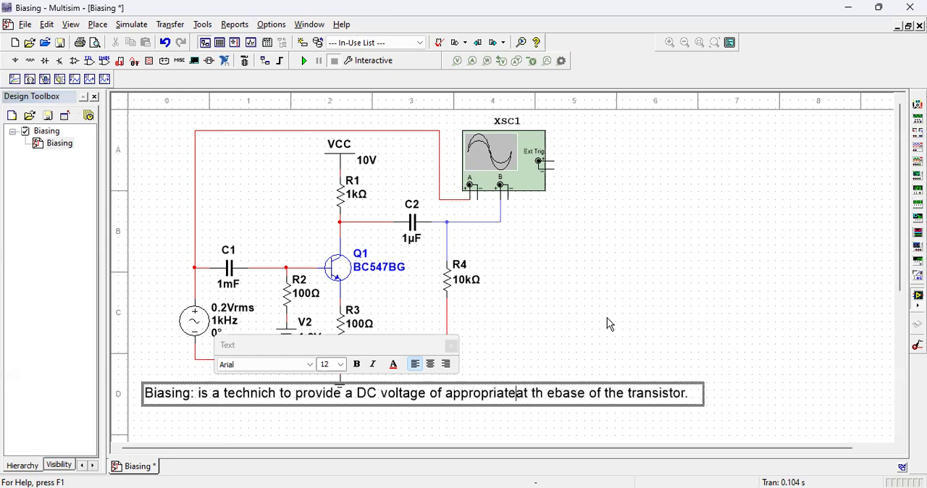
pyautogui.write('larity')
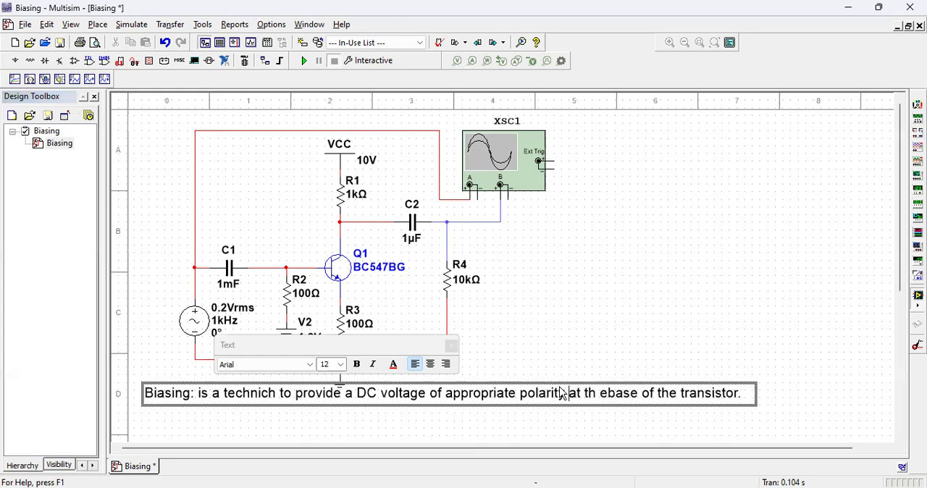
pyautogui.click(581, 369)
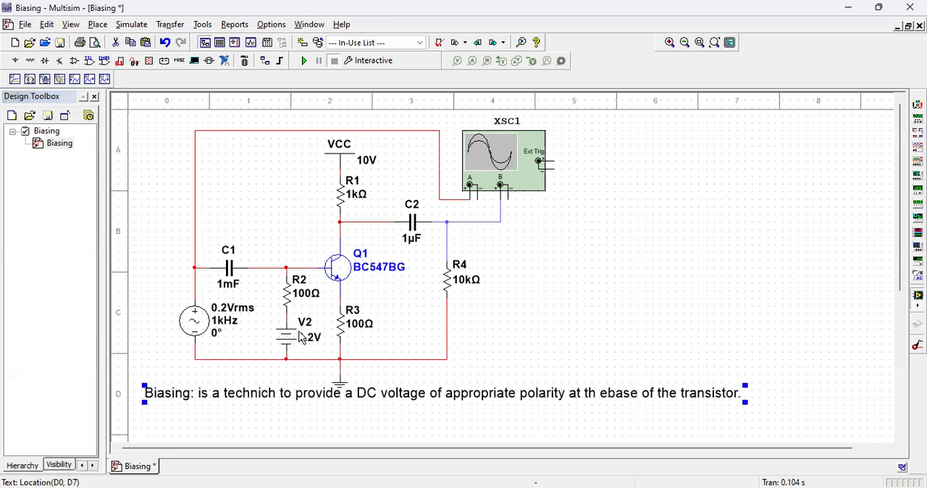
pyautogui.click(460, 338)
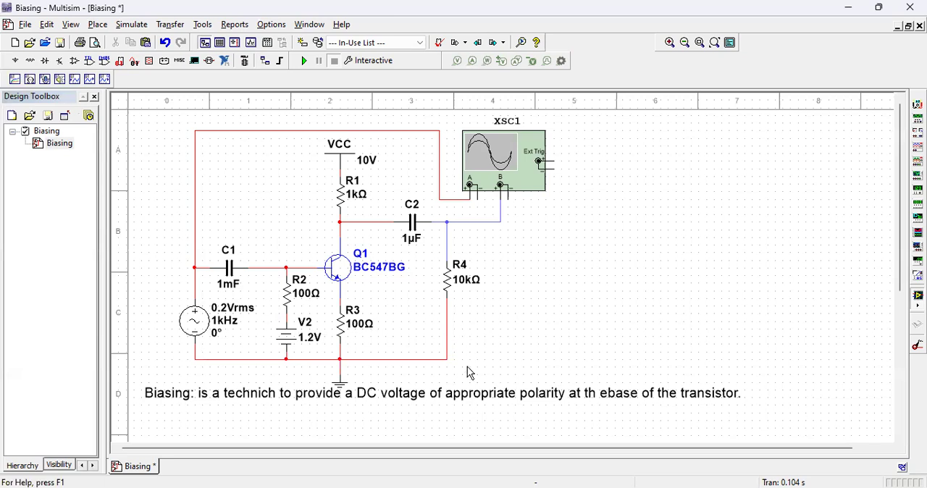
# Step: Insert "and value" after "appropriate polarity" in the biasing text label and finish editing
pyautogui.click(573, 399)
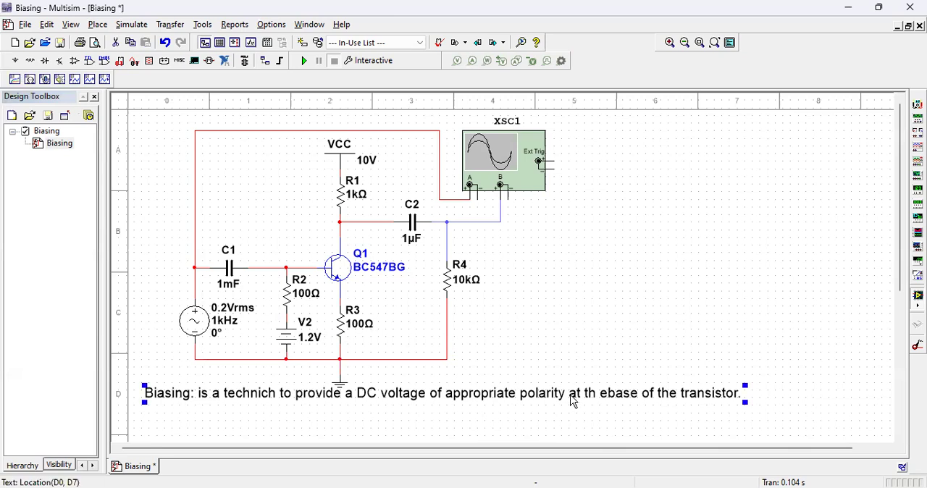
pyautogui.doubleClick(574, 401)
pyautogui.write('an')
pyautogui.write('appra')
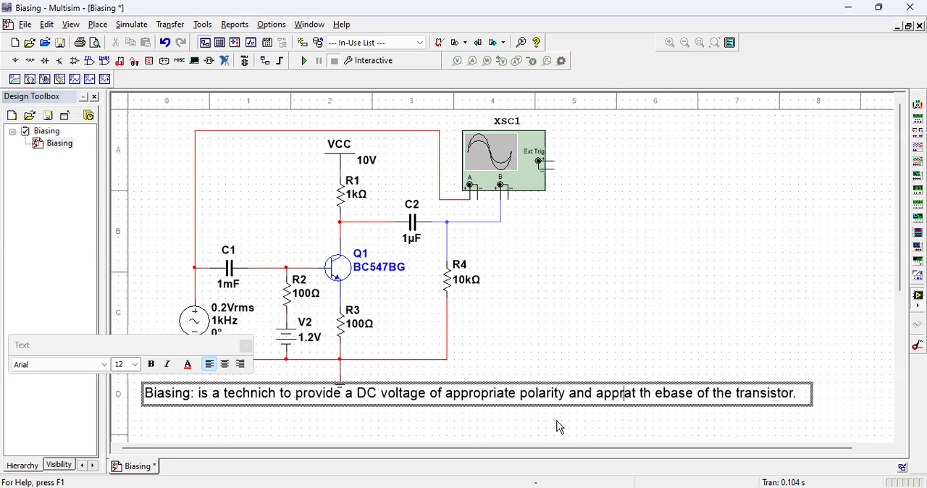
pyautogui.press('BackSpace')
pyautogui.press('BackSpace')
pyautogui.press('BackSpace')
pyautogui.press('BackSpace')
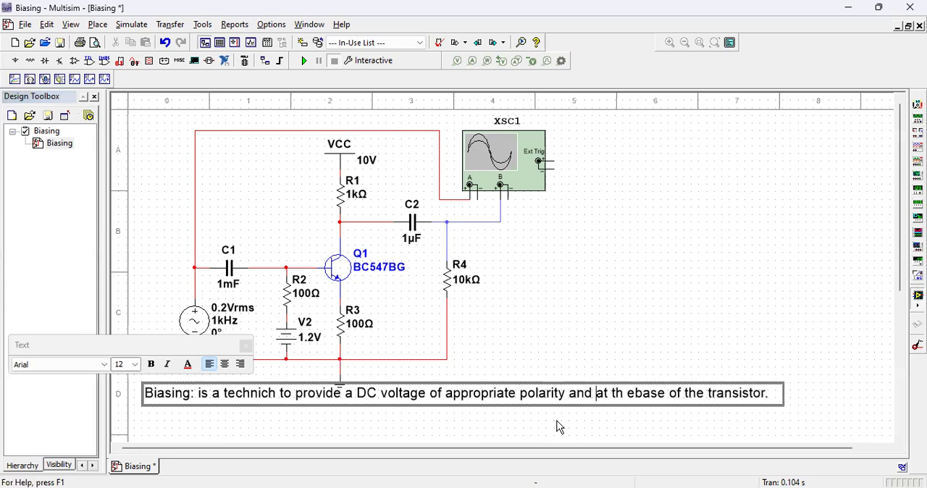
pyautogui.write('value')
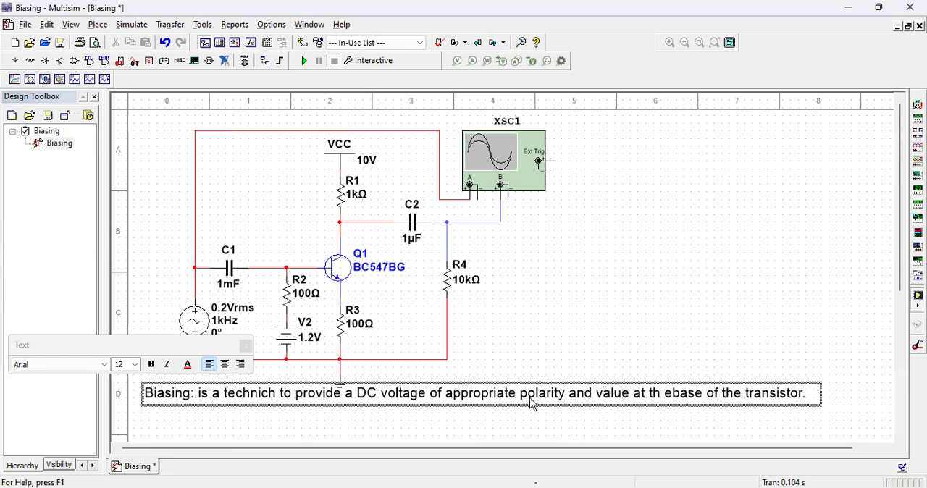
pyautogui.click(630, 304)
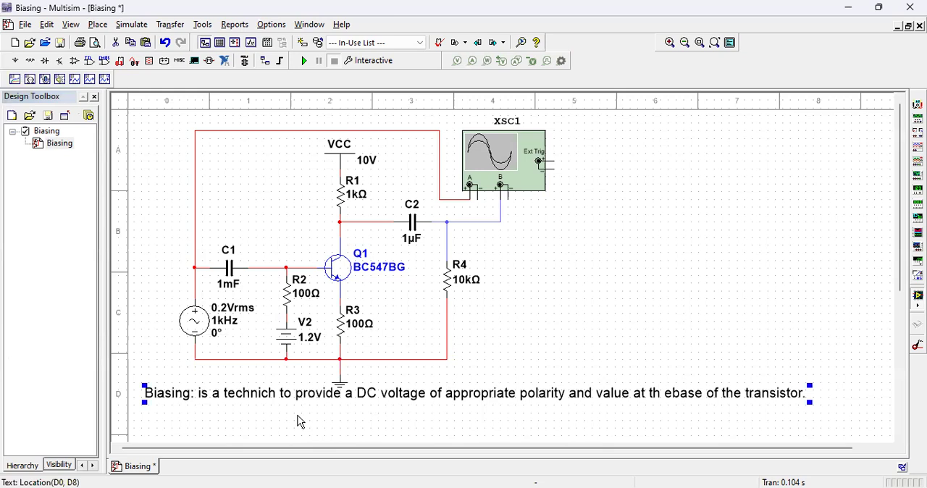
# Step: Correct the misplaced space in "th ebase" so the label reads "at the base of the transistor.", and deselect the label
pyautogui.doubleClick(662, 400)
pyautogui.press('BackSpace')
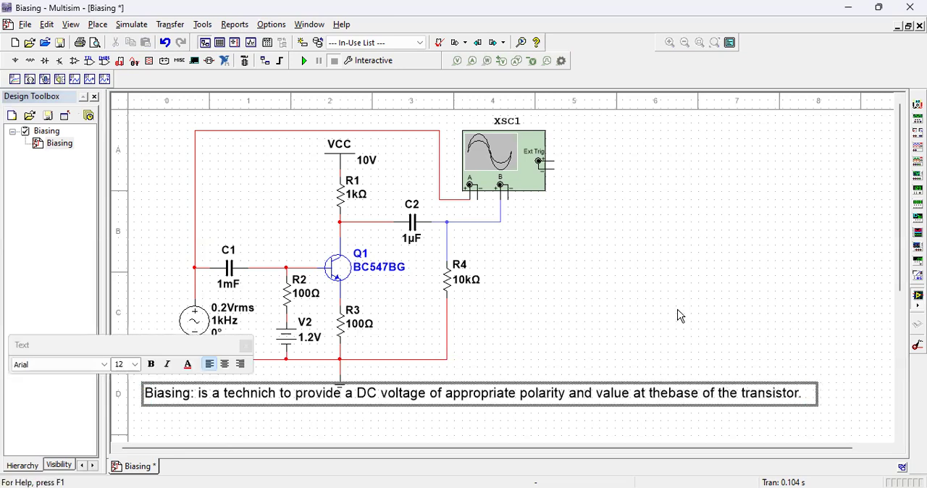
pyautogui.press('Escape')
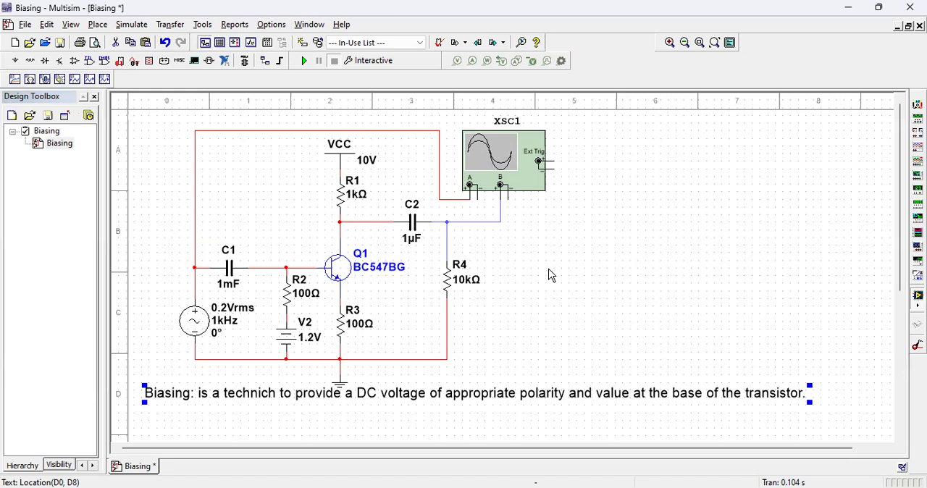
pyautogui.click(550, 275)
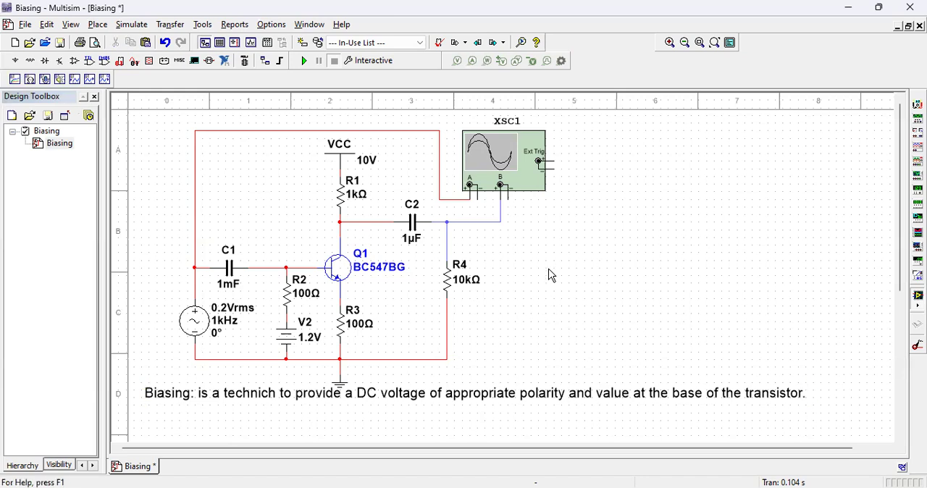